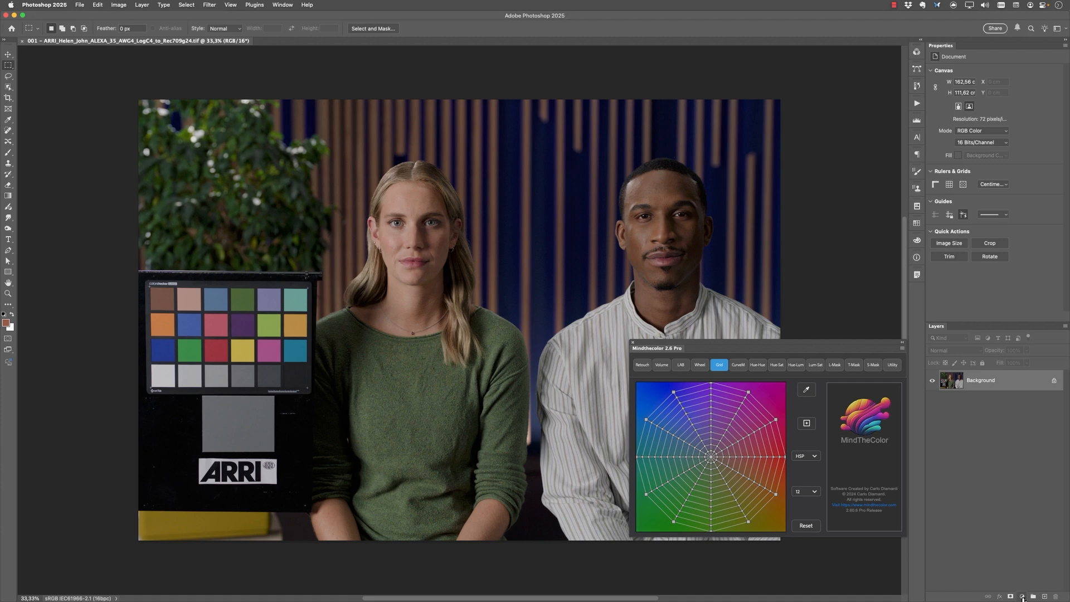
# Add a Hue/Saturation adjustment layer above the background and set its master saturation to +30.
pyautogui.click(1023, 597)
pyautogui.click(1037, 550)
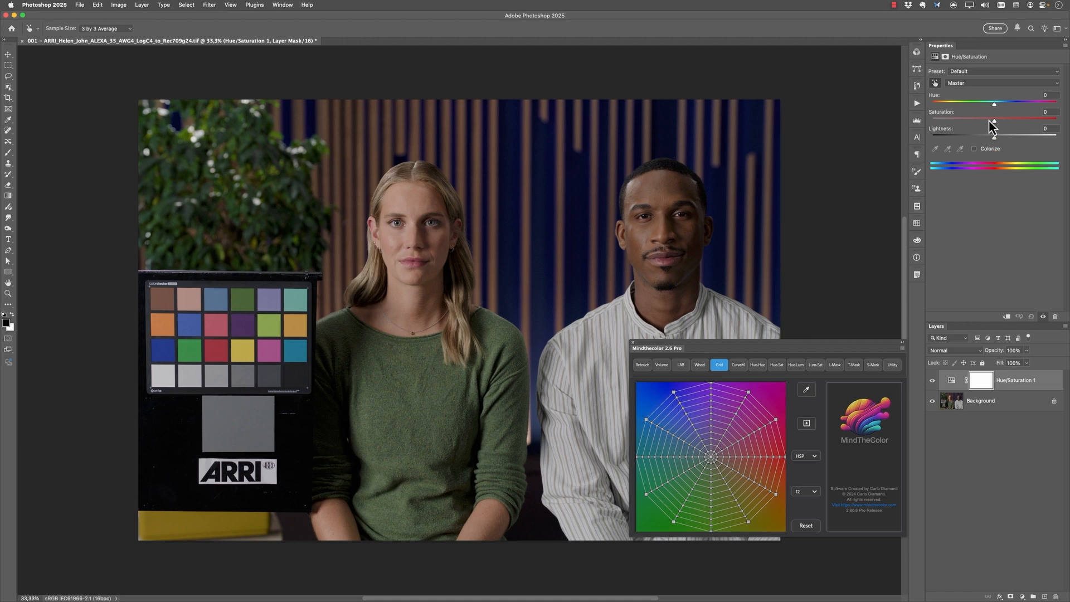
pyautogui.moveTo(996, 124)
pyautogui.mouseDown()
pyautogui.moveTo(1050, 128)
pyautogui.moveTo(1014, 126)
pyautogui.mouseUp()
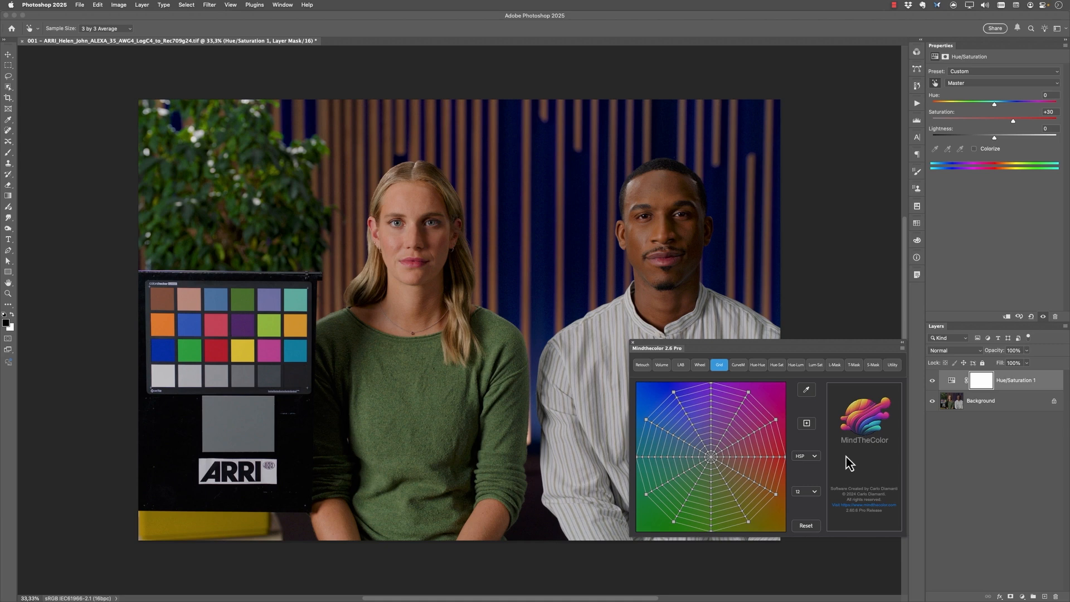
# Open the external live vectorscope from the Mindthecolor utilities and compare the image with and without the Hue/Saturation 1 layer.
pyautogui.click(891, 366)
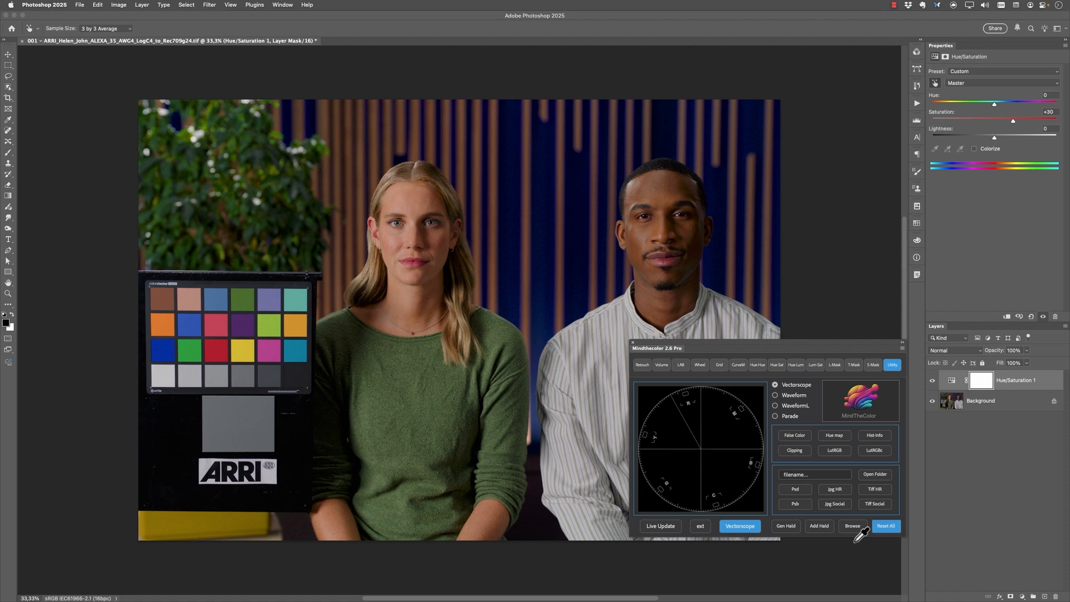
pyautogui.click(700, 528)
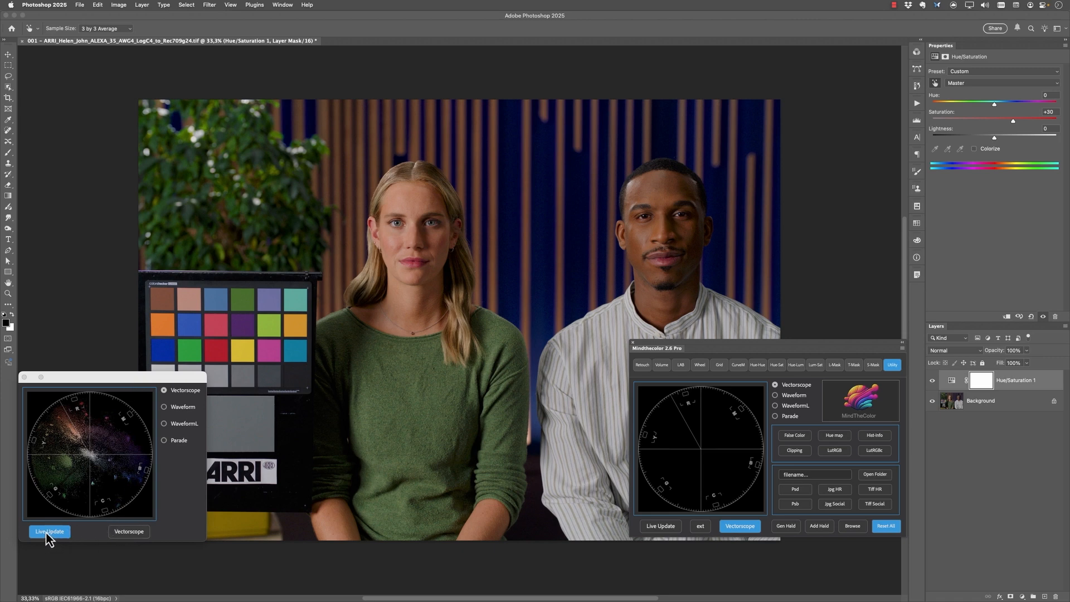
pyautogui.click(931, 381)
pyautogui.click(930, 382)
# Open the Mtc Density plugin, look through its colour ranges and choose the Skin range.
pyautogui.click(249, 4)
pyautogui.moveTo(276, 61)
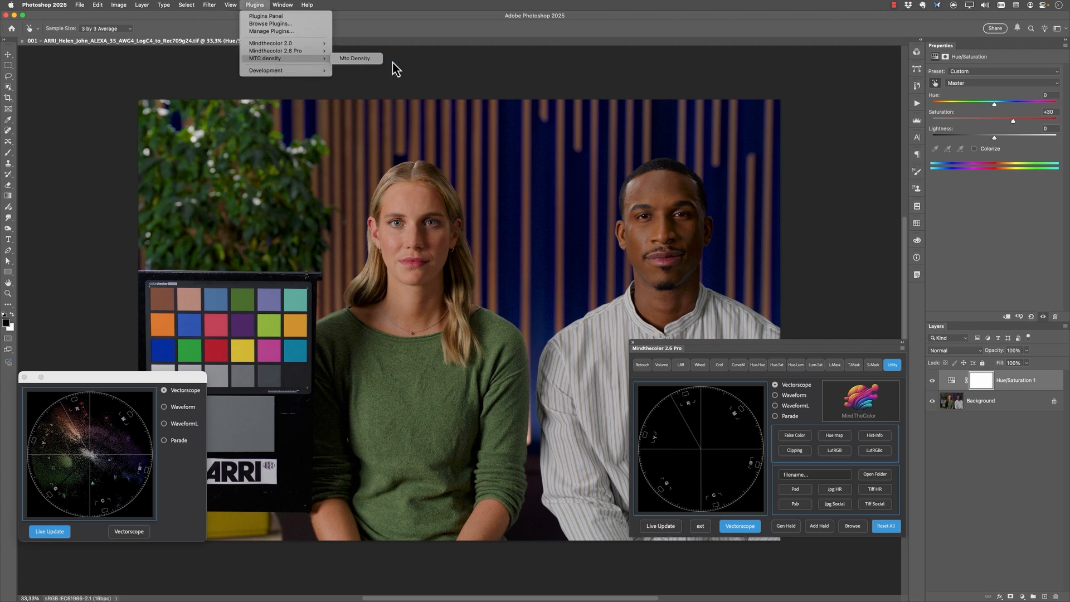
pyautogui.click(355, 58)
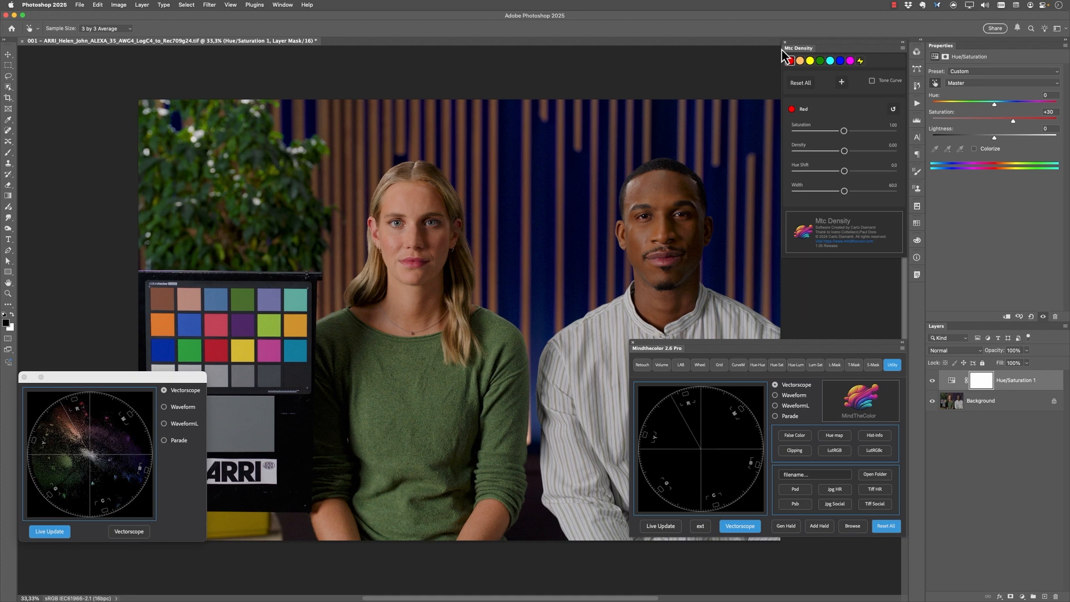
pyautogui.click(818, 62)
pyautogui.click(839, 63)
pyautogui.click(830, 61)
pyautogui.click(850, 61)
pyautogui.click(800, 60)
# Hide the Hue/Saturation 1 layer and set the Skin saturation in Mtc Density to 2.00.
pyautogui.click(933, 381)
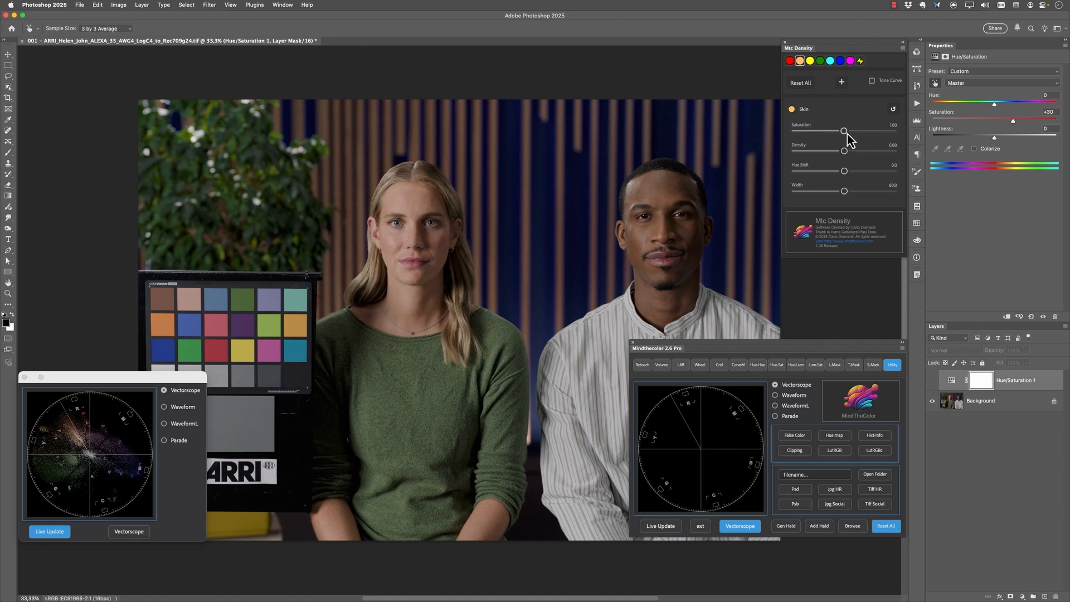
pyautogui.moveTo(844, 131); pyautogui.dragTo(895, 132)
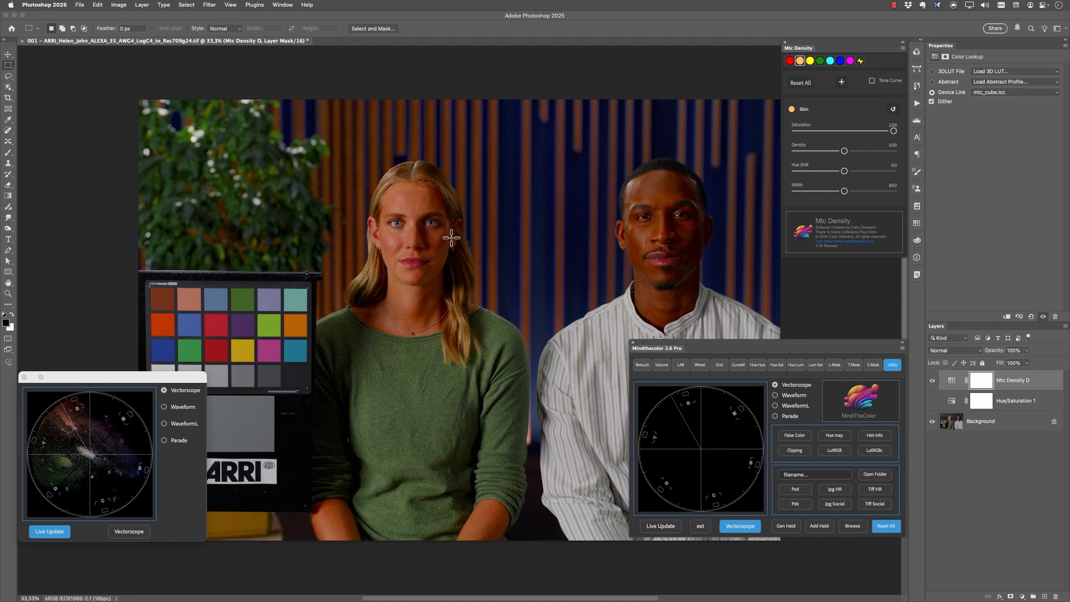
# Switch the live scope to Parade and set the Skin saturation in Mtc Density to 1.56.
pyautogui.click(174, 441)
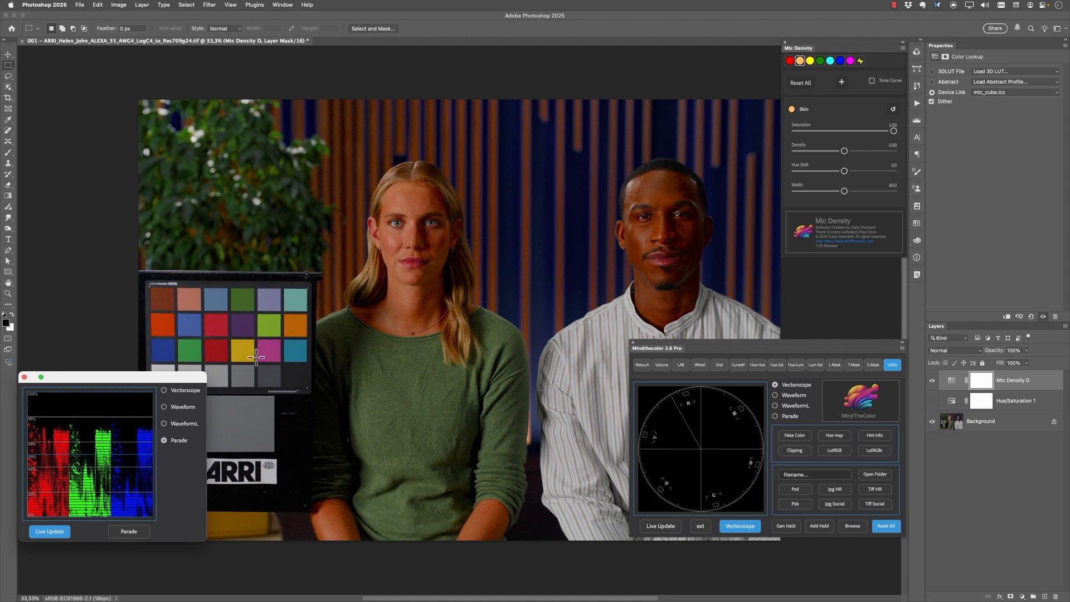
pyautogui.click(894, 131)
pyautogui.moveTo(893, 131); pyautogui.dragTo(869, 132)
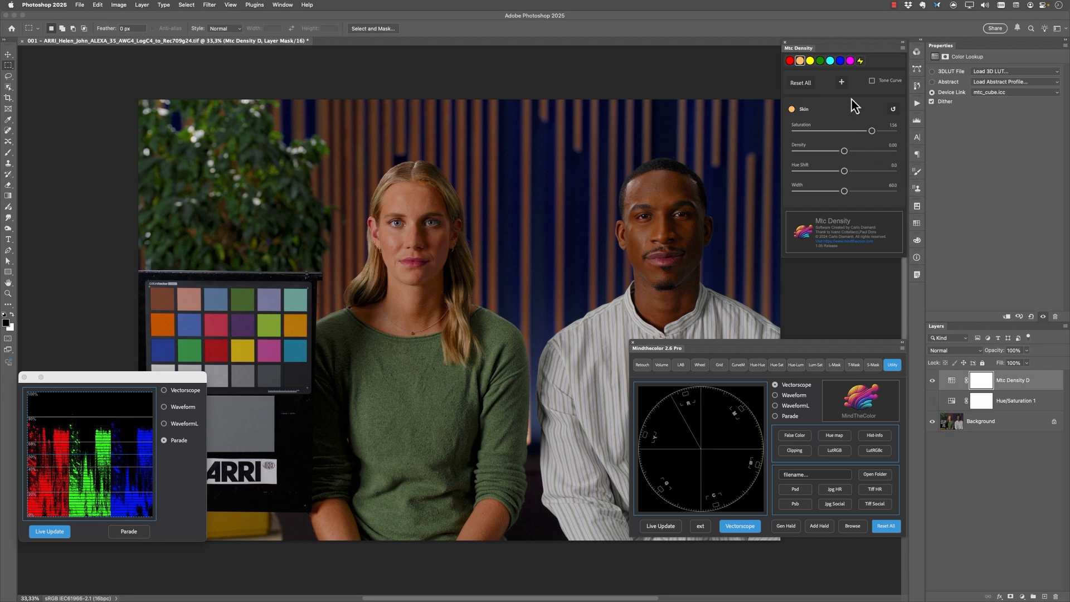
# Show the Hue/Saturation 1 layer instead of Mtc Density D and set its master saturation to +30.
pyautogui.click(931, 381)
pyautogui.click(932, 400)
pyautogui.click(951, 401)
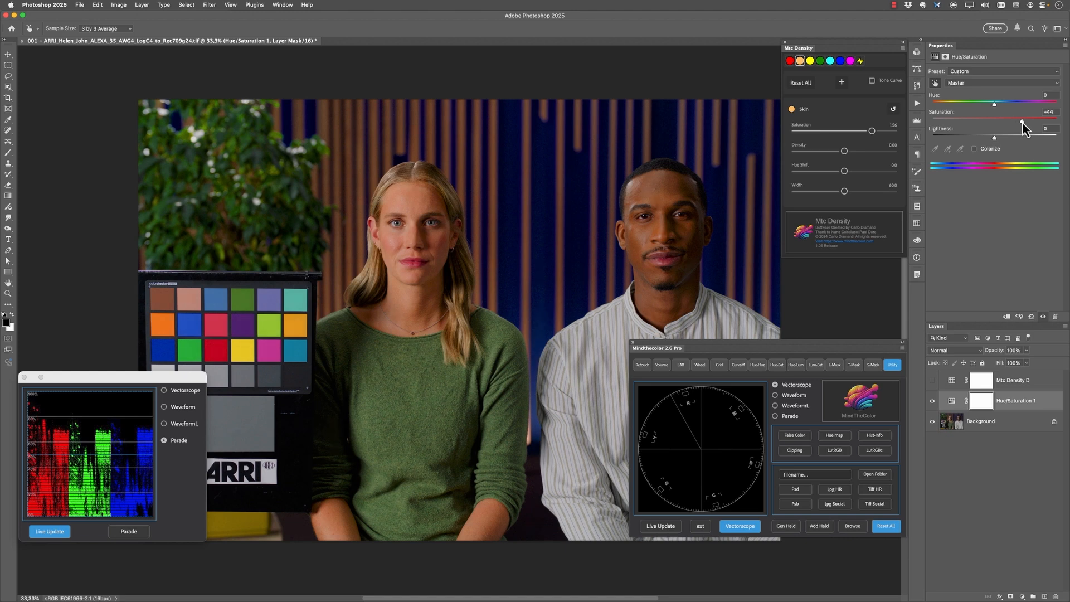
pyautogui.moveTo(1021, 122); pyautogui.dragTo(1013, 121)
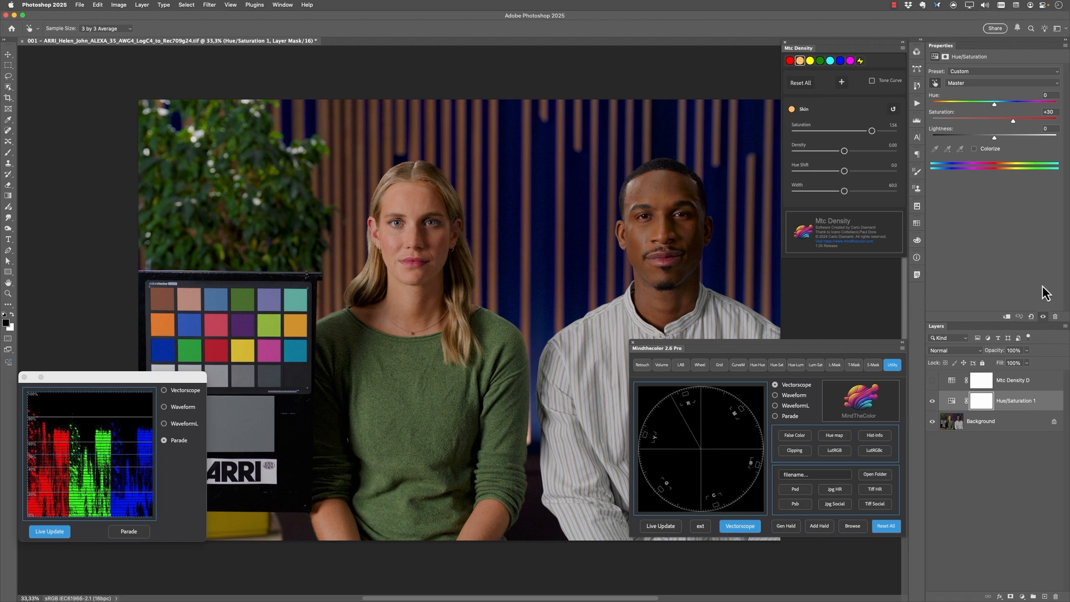
# Reset the Hue/Saturation 1 adjustment to its defaults and set the saturation of its Reds range to +50.
pyautogui.click(1030, 317)
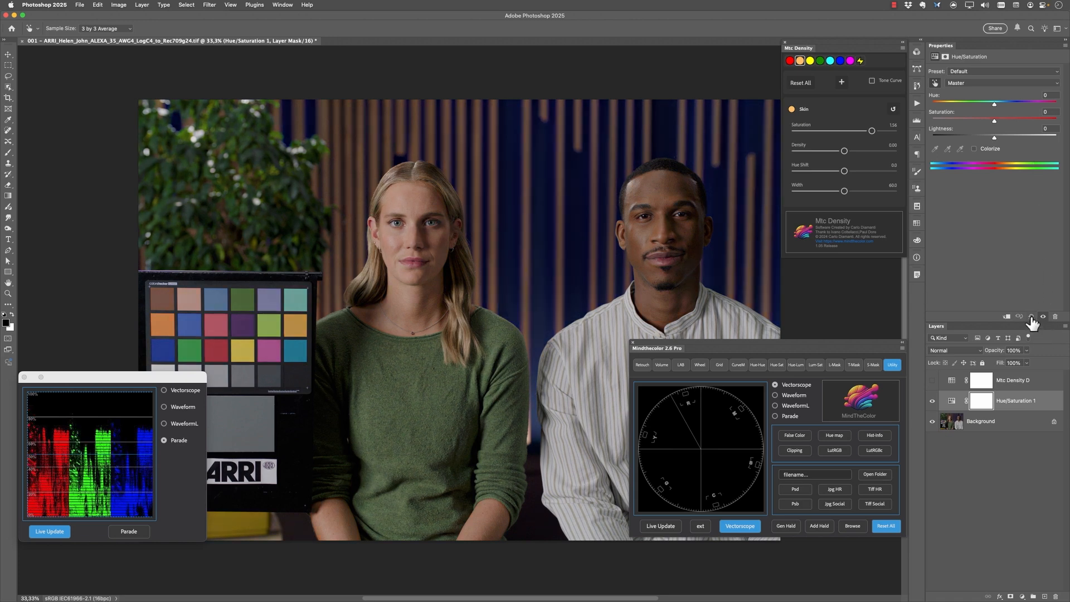
pyautogui.click(410, 190)
pyautogui.moveTo(996, 122); pyautogui.dragTo(1026, 130)
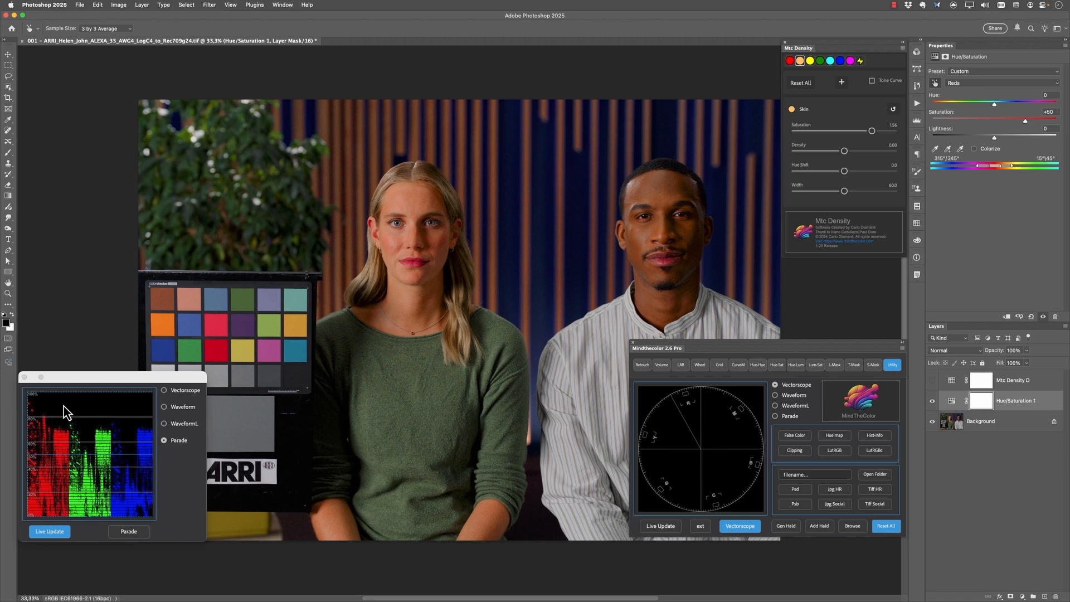
# Show Mtc Density D instead of Hue/Saturation 1 and set the Skin density to 0.09 and saturation to 1.33.
pyautogui.click(932, 401)
pyautogui.click(951, 382)
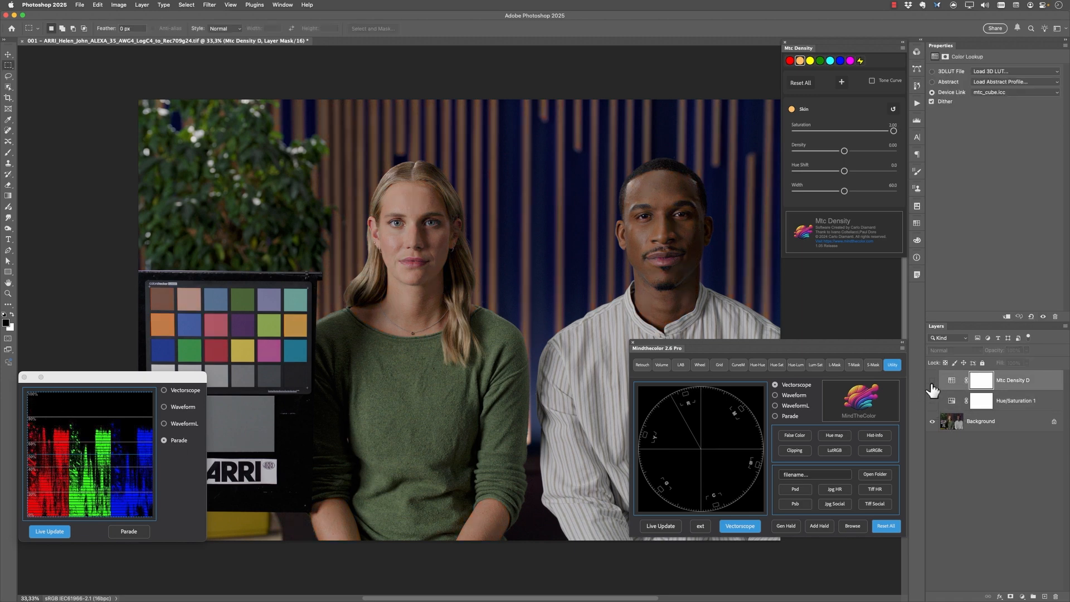
pyautogui.click(932, 381)
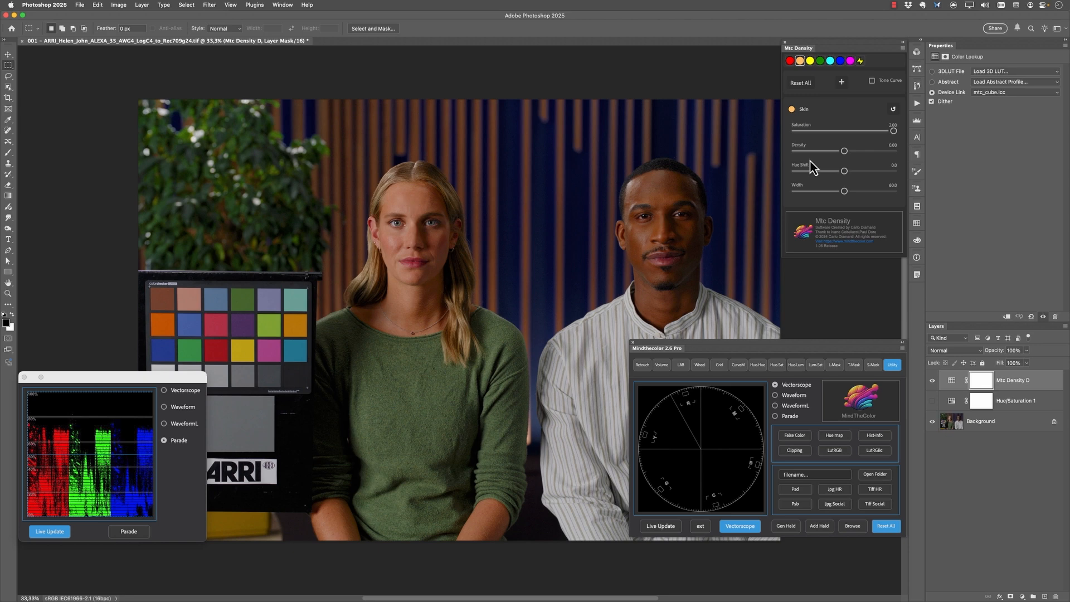
pyautogui.moveTo(844, 152); pyautogui.dragTo(849, 155)
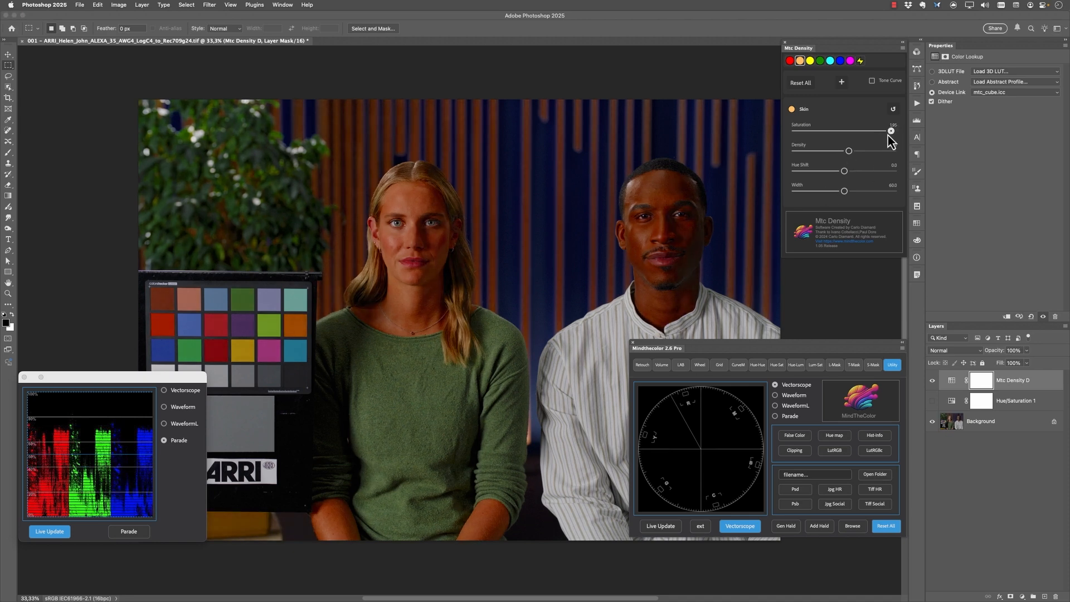
pyautogui.moveTo(892, 132); pyautogui.dragTo(860, 137)
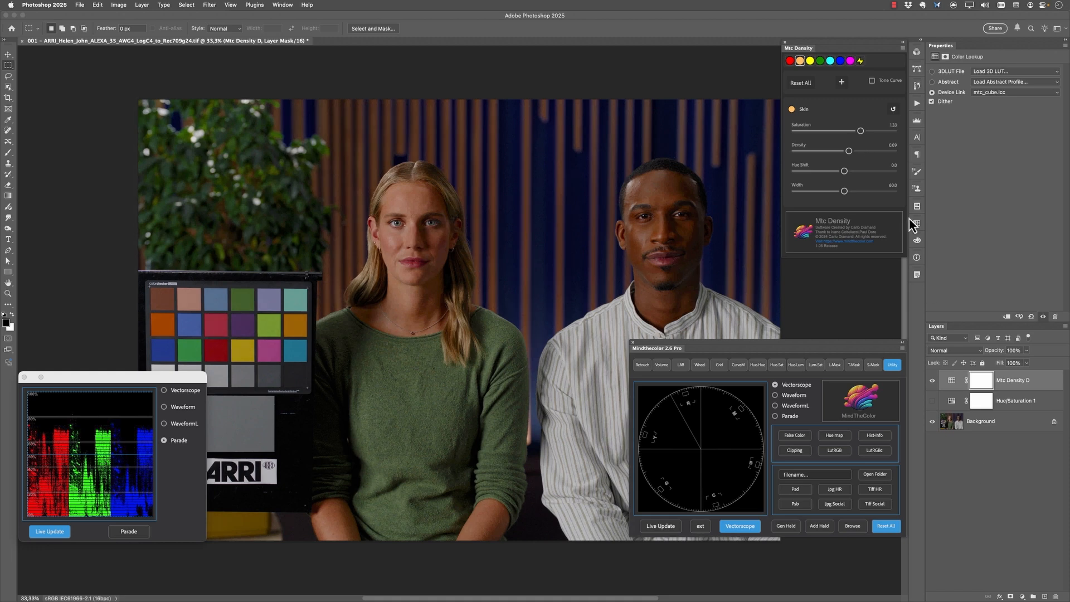
# Compare the image with and without the Mtc Density D layer, and leave that layer hidden.
pyautogui.click(931, 381)
pyautogui.click(932, 381)
pyautogui.click(933, 381)
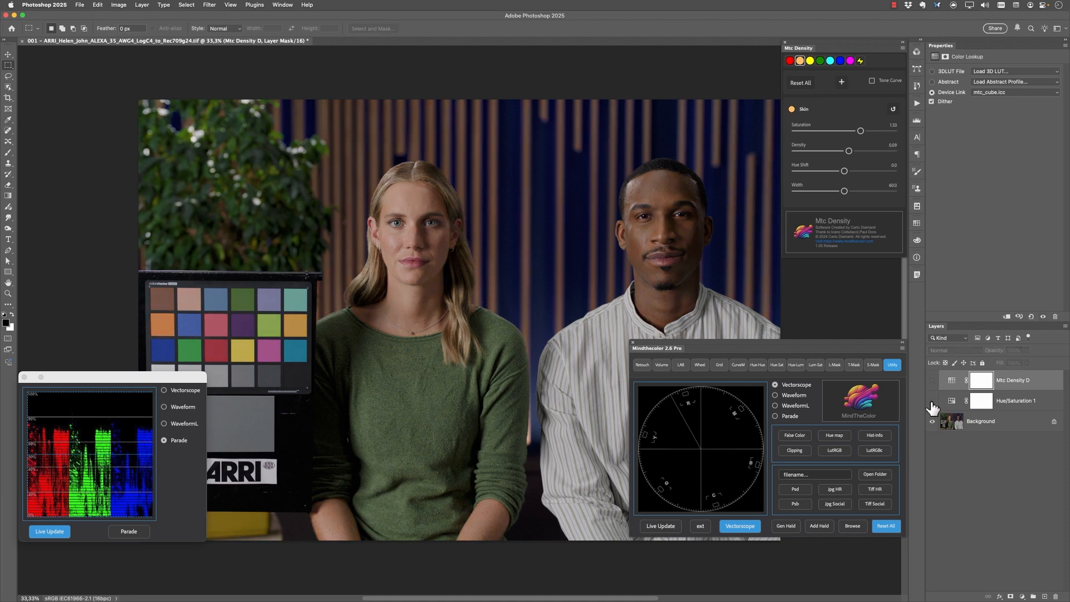
# Show the Hue/Saturation 1 layer and set the lightness of its Reds range to -40.
pyautogui.click(932, 401)
pyautogui.click(952, 403)
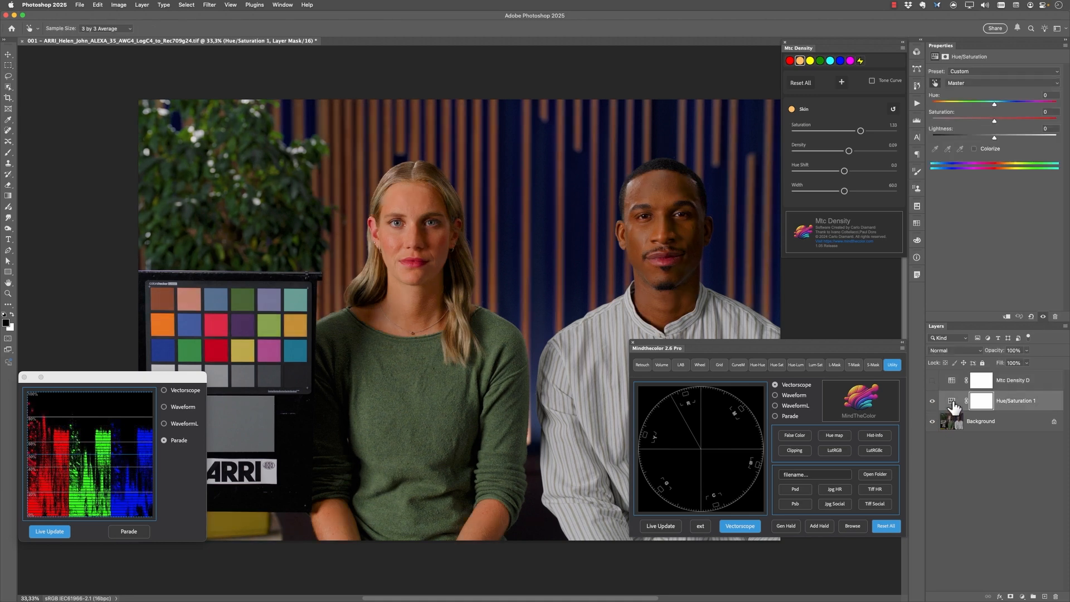
pyautogui.click(1001, 85)
pyautogui.click(999, 93)
pyautogui.moveTo(994, 140); pyautogui.dragTo(967, 140)
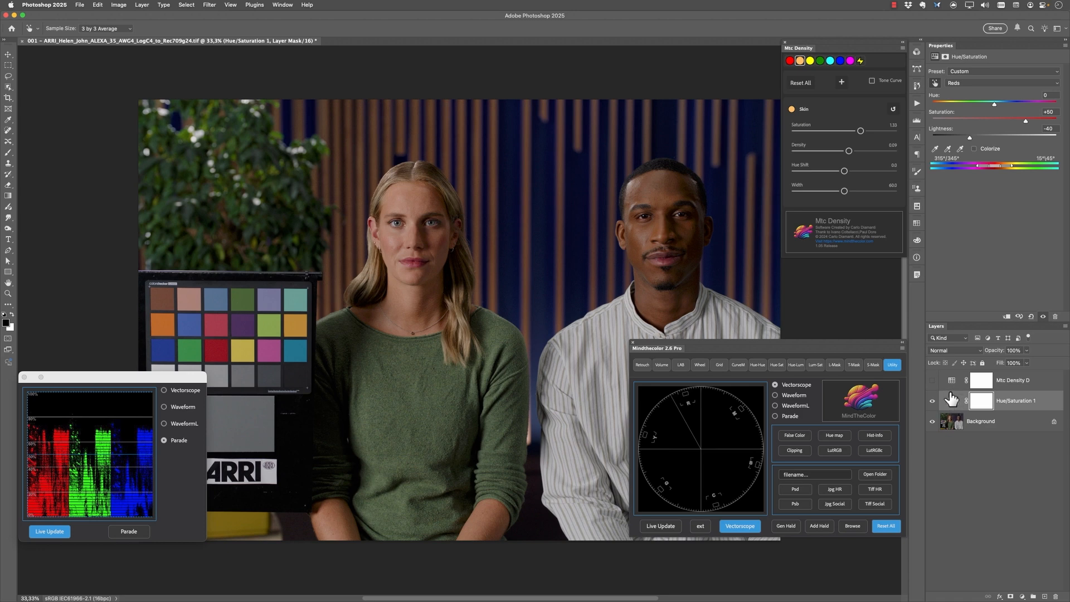
# Show Mtc Density D instead of Hue/Saturation 1 and set the Skin saturation to 1.29.
pyautogui.click(932, 400)
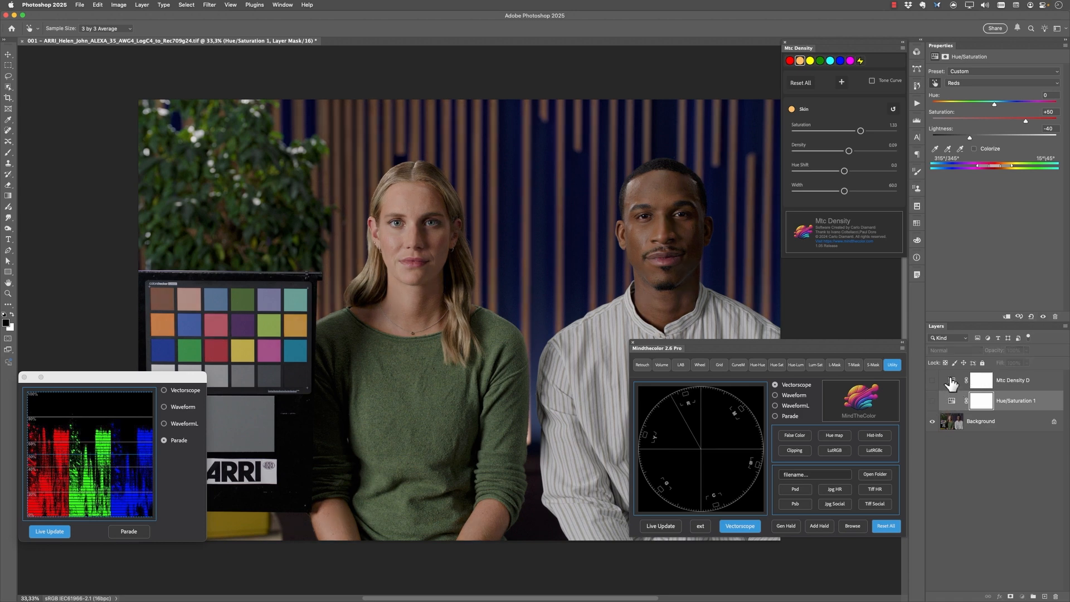
pyautogui.click(933, 380)
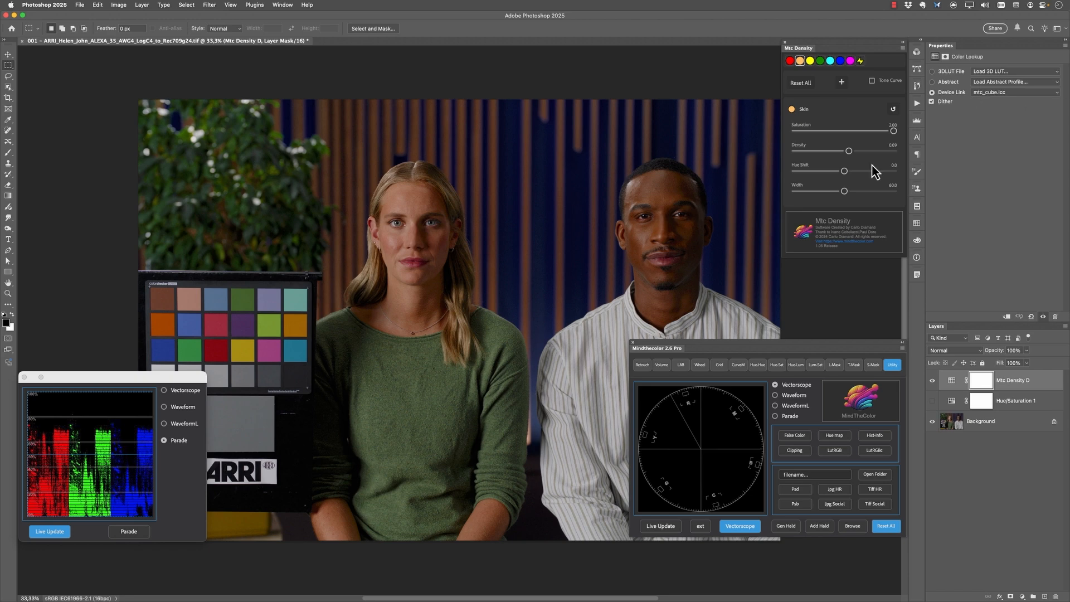
pyautogui.click(893, 131)
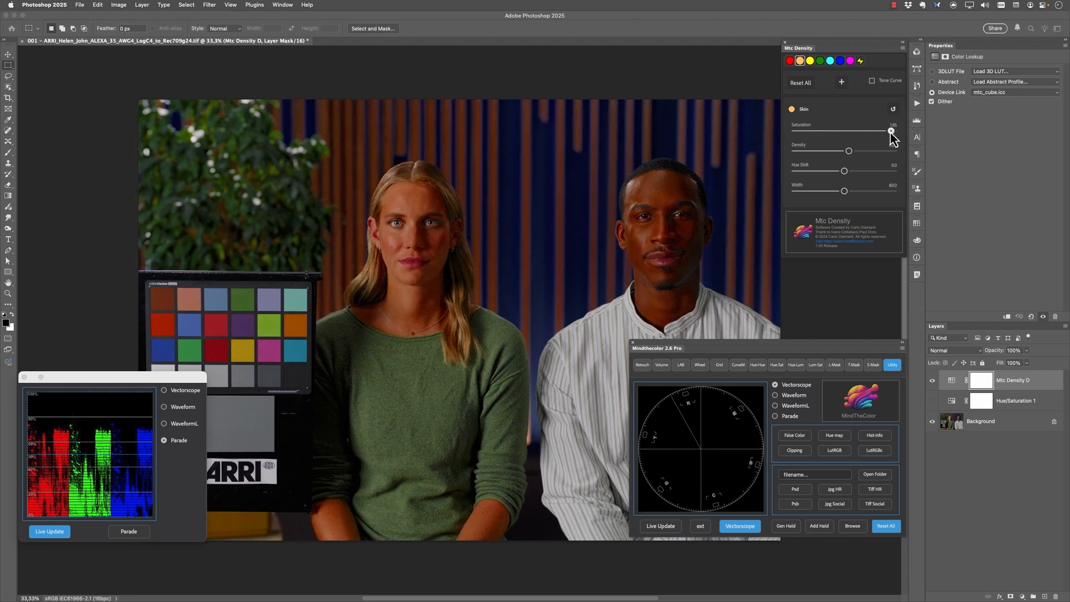
pyautogui.moveTo(881, 132); pyautogui.dragTo(859, 133)
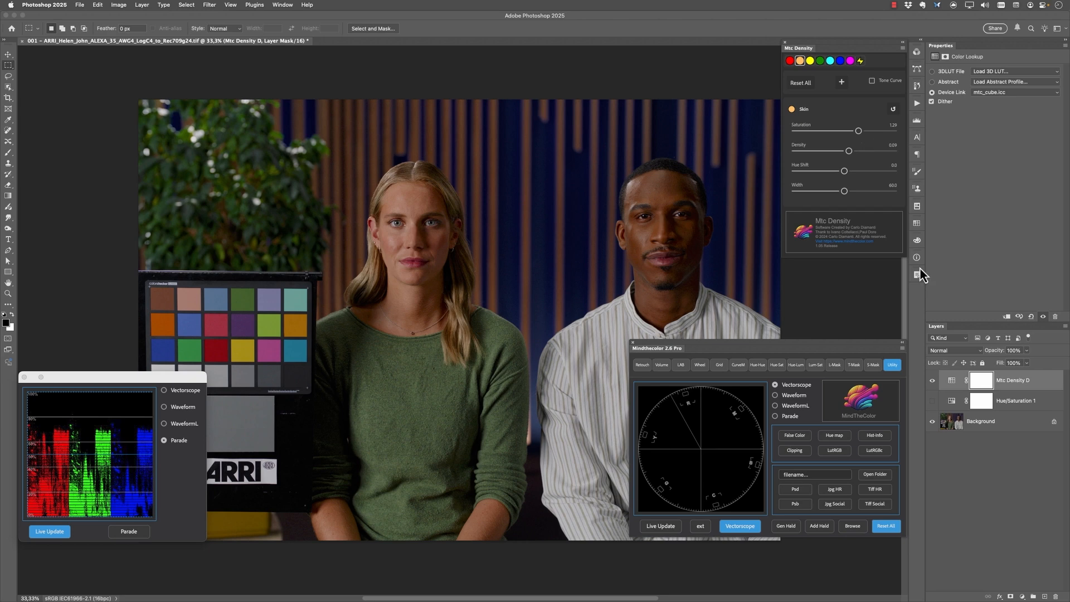
# Choose the Green range in Mtc Density and set its density to 0.26 and saturation to 1.42.
pyautogui.click(951, 380)
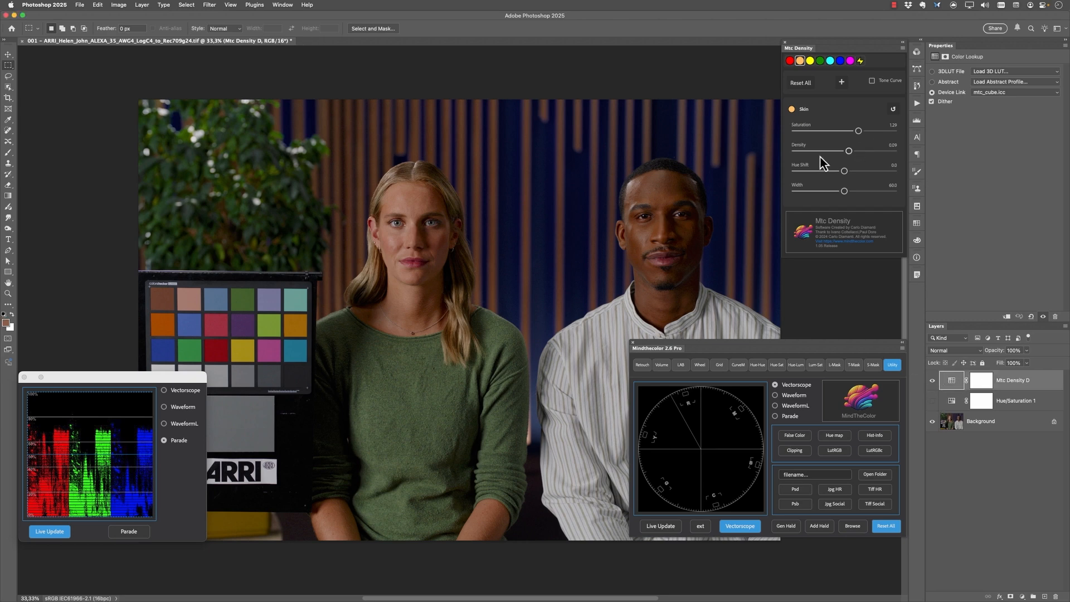
pyautogui.click(801, 61)
pyautogui.click(820, 60)
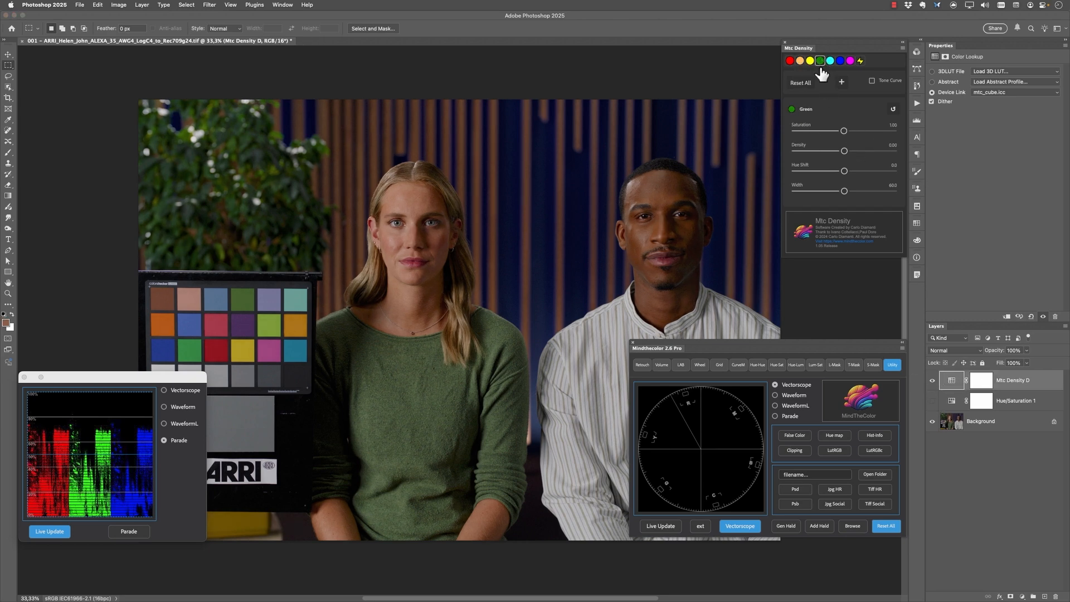
pyautogui.moveTo(844, 159); pyautogui.dragTo(864, 132)
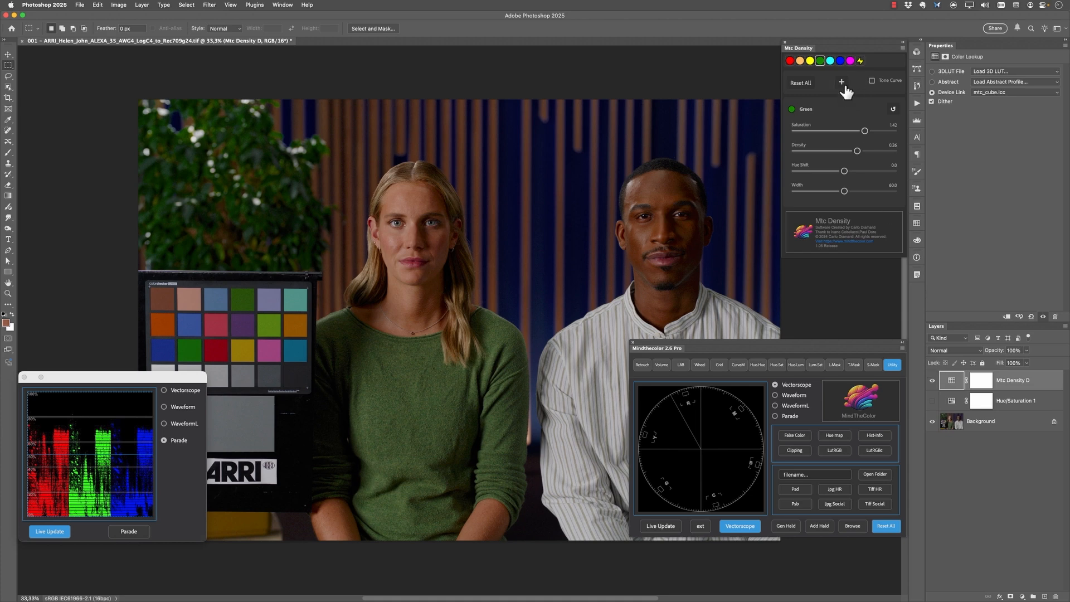
# Set the Skin density to 0.04 and saturation to 1.22, and compare the image with and without Mtc Density D.
pyautogui.click(800, 60)
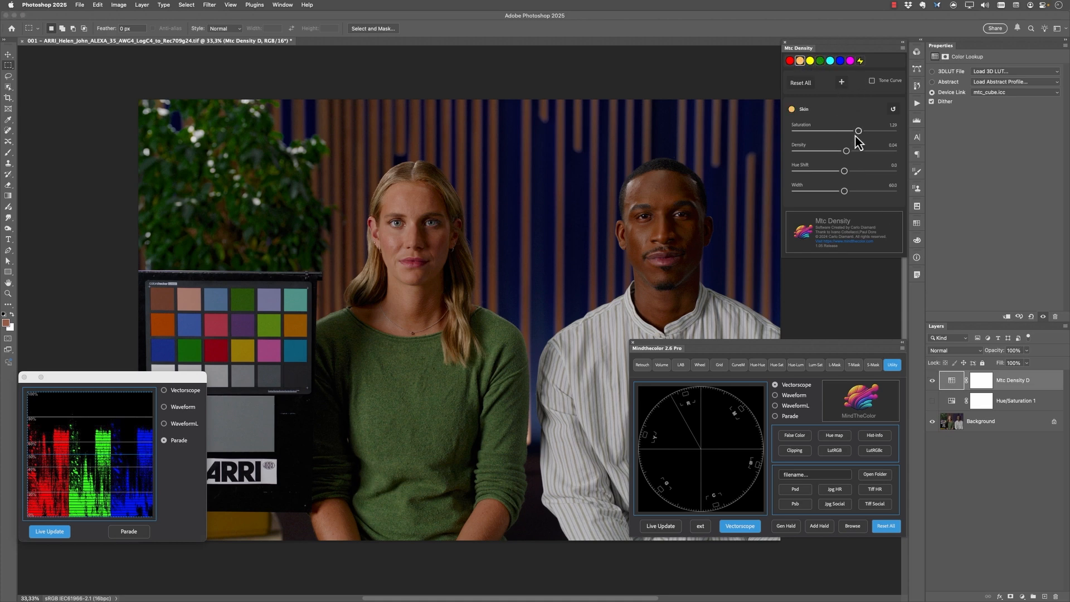
pyautogui.moveTo(857, 131); pyautogui.dragTo(853, 132)
pyautogui.click(932, 380)
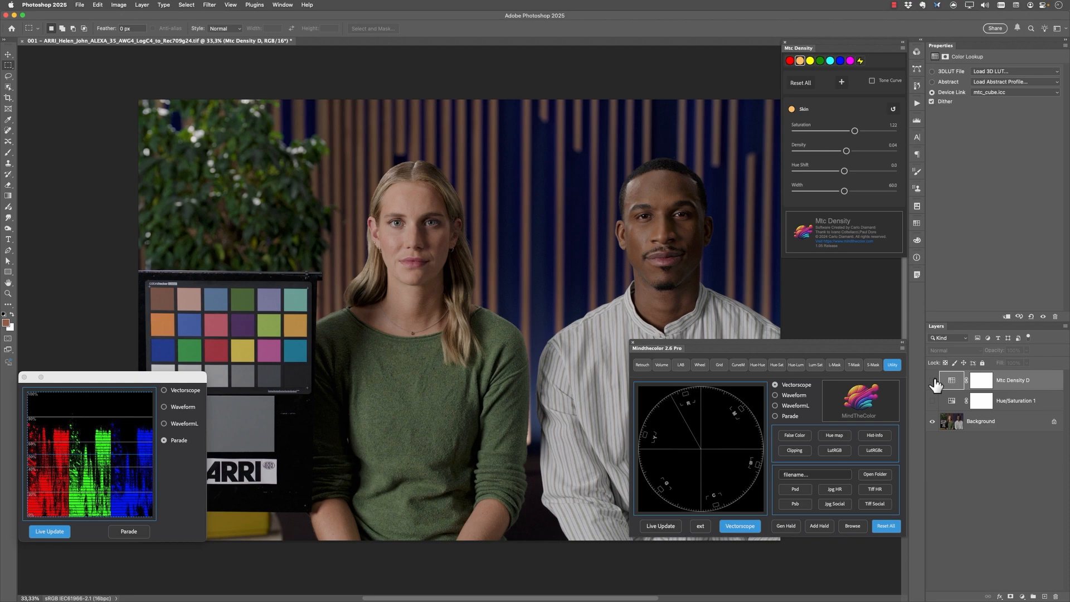
pyautogui.click(933, 380)
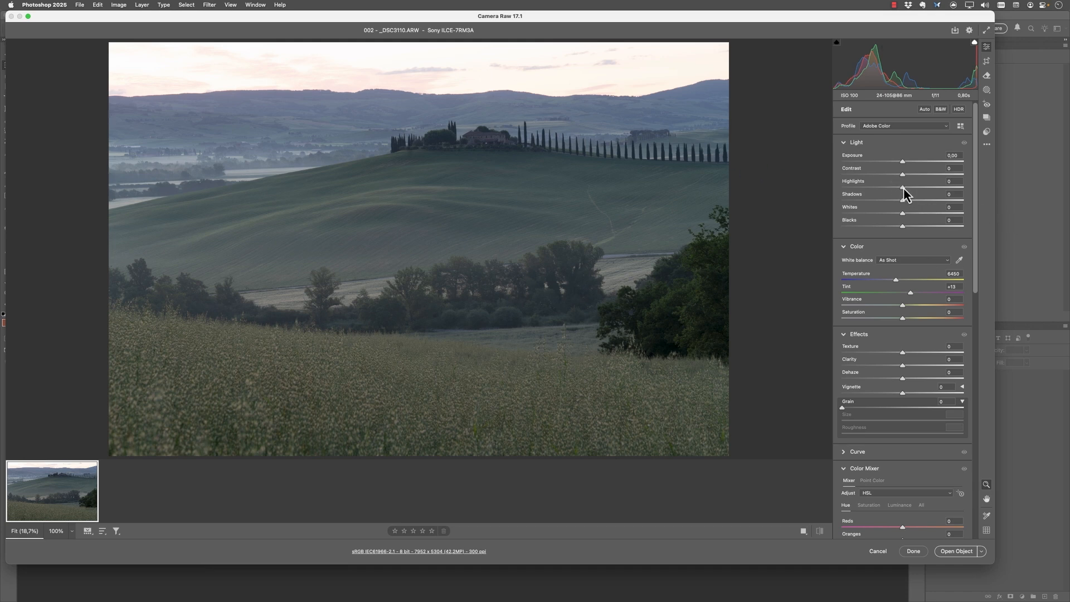
# Set both Highlights and Whites of the raw landscape to -100 and open it as a smart object.
pyautogui.moveTo(903, 189); pyautogui.dragTo(845, 193)
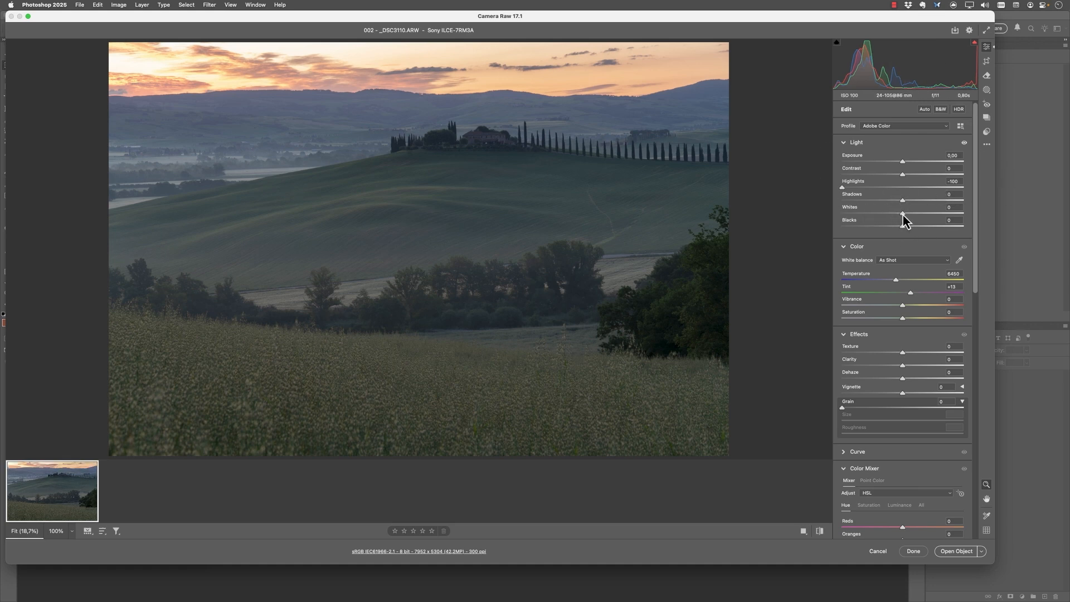
pyautogui.moveTo(903, 215); pyautogui.dragTo(832, 223)
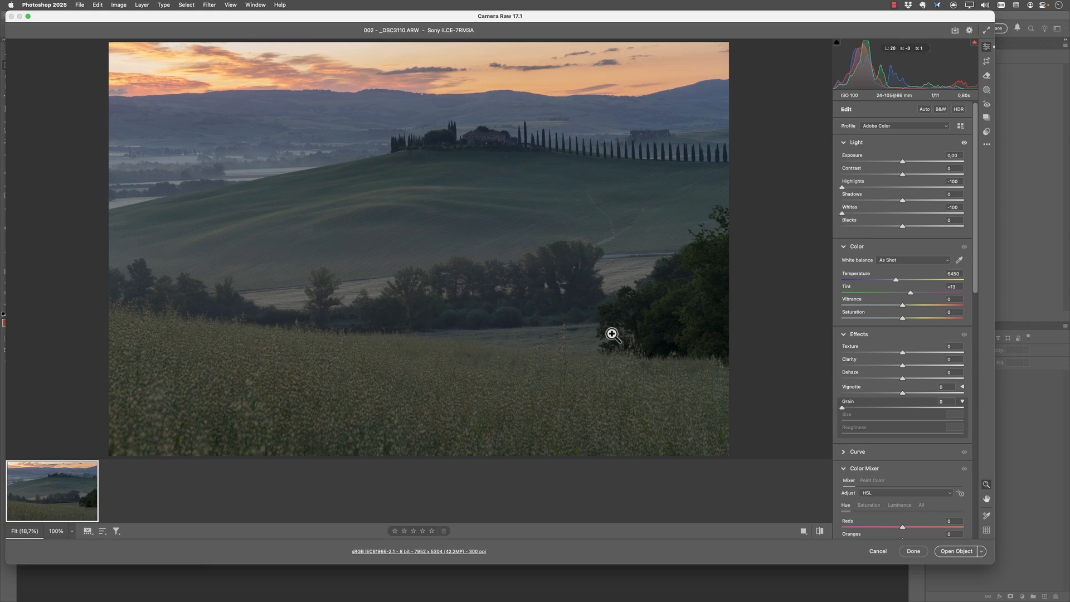
pyautogui.click(956, 551)
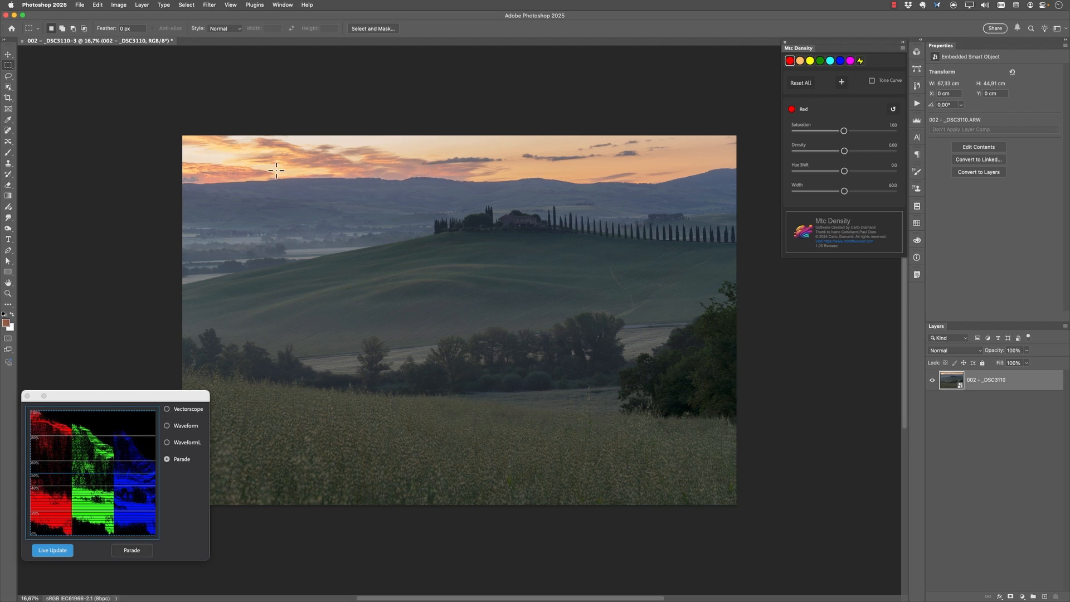
# Choose the Skin range in Mtc Density for the landscape and set its saturation to 1.22 and density to 0.04.
pyautogui.click(801, 62)
pyautogui.moveTo(844, 131)
pyautogui.mouseDown()
pyautogui.moveTo(901, 135)
pyautogui.moveTo(852, 138)
pyautogui.moveTo(860, 136)
pyautogui.moveTo(846, 157)
pyautogui.moveTo(853, 136)
pyautogui.mouseUp()
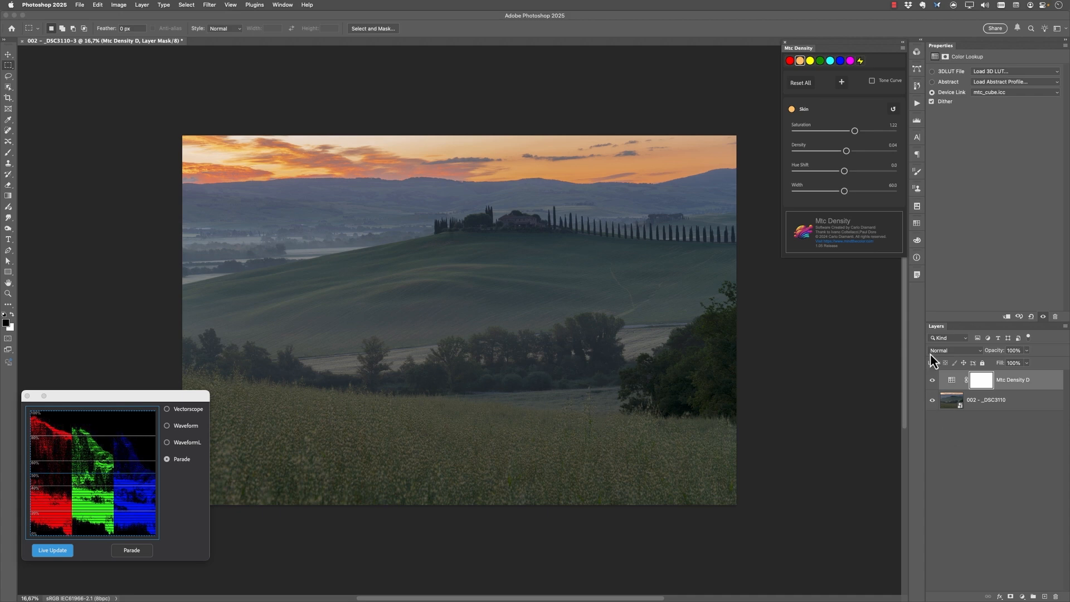
# Compare the landscape with and without Mtc Density D, and switch the live scope to Vectorscope.
pyautogui.click(933, 380)
pyautogui.click(932, 380)
pyautogui.click(191, 413)
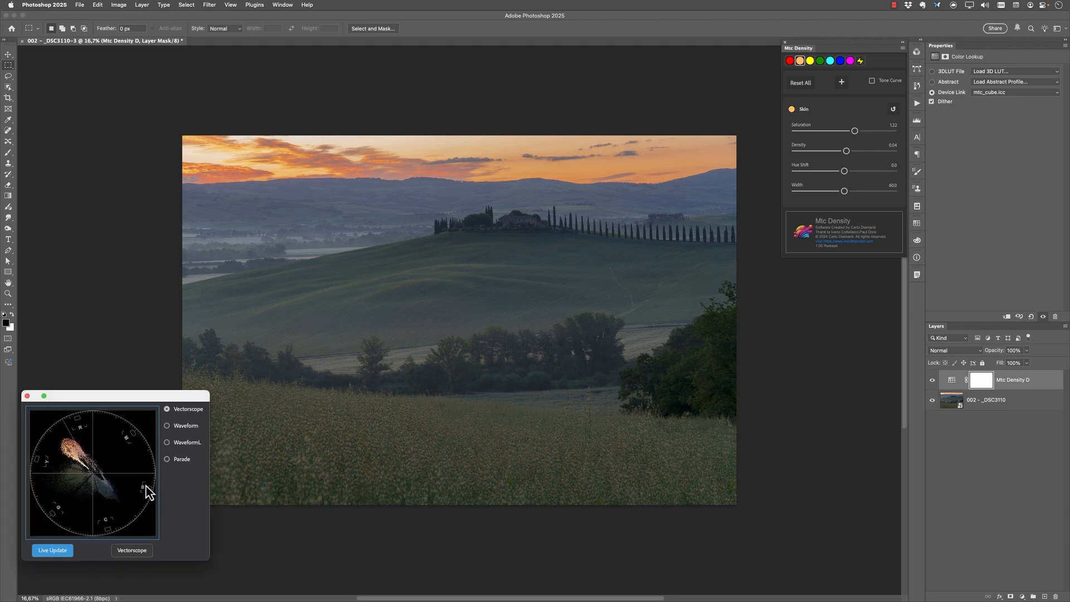
# Choose the Blue range in Mtc Density, set its saturation to 1.70, shift its hue slightly negative, and raise its density strongly.
pyautogui.click(841, 62)
pyautogui.moveTo(845, 130); pyautogui.dragTo(879, 139)
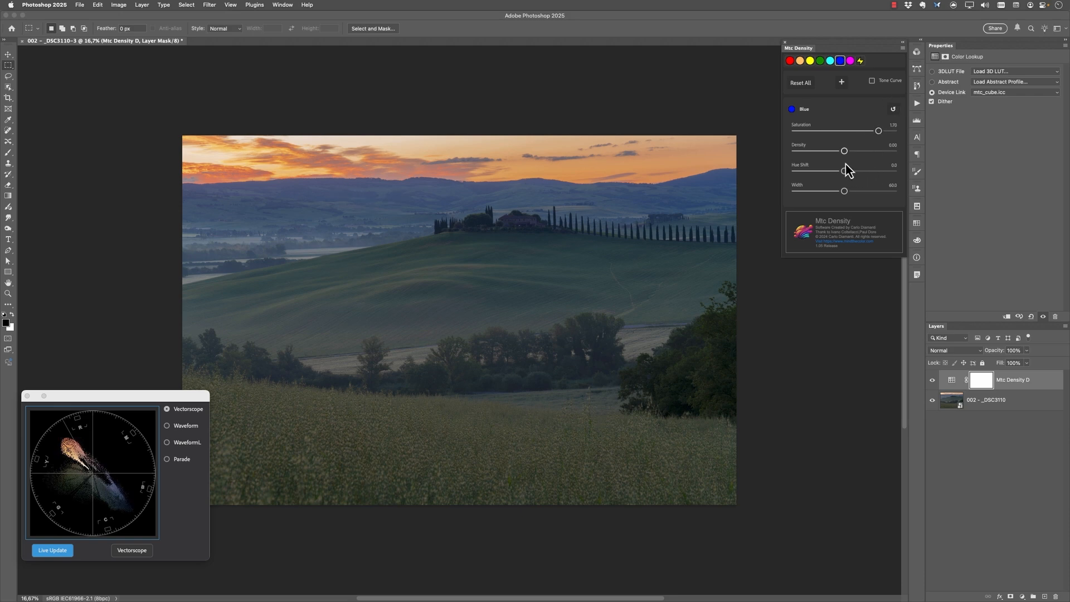
pyautogui.moveTo(845, 151); pyautogui.dragTo(836, 171)
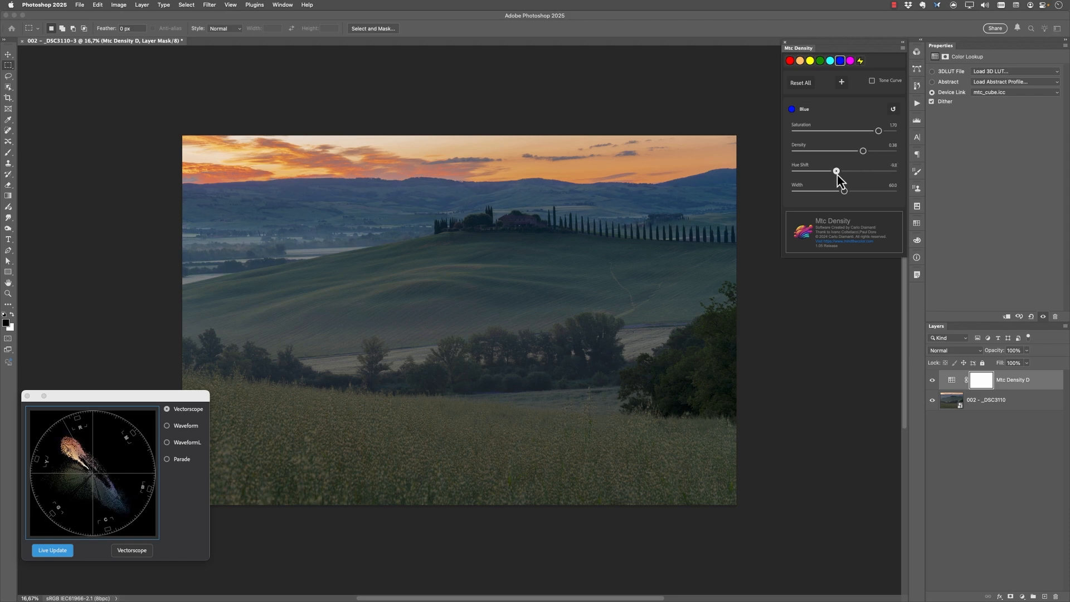
pyautogui.moveTo(837, 174); pyautogui.dragTo(835, 174)
pyautogui.moveTo(863, 153); pyautogui.dragTo(891, 158)
# Set the Cyan saturation to 1.31 and density to 0.07, and the Green saturation to 1.32 and density to 0.80.
pyautogui.click(826, 63)
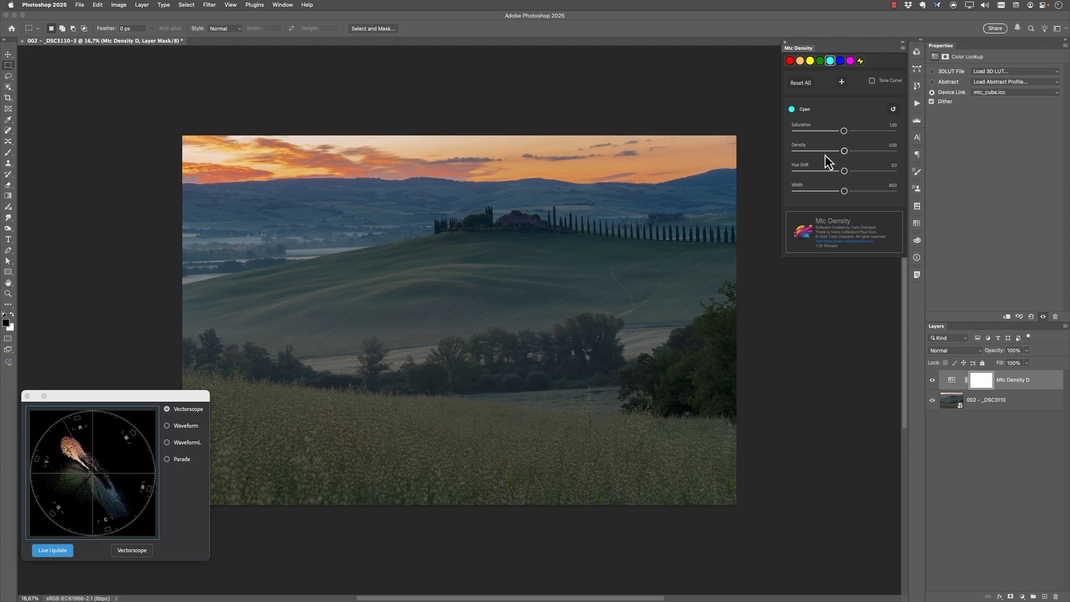
pyautogui.moveTo(843, 130); pyautogui.dragTo(855, 161)
pyautogui.moveTo(849, 155); pyautogui.dragTo(848, 154)
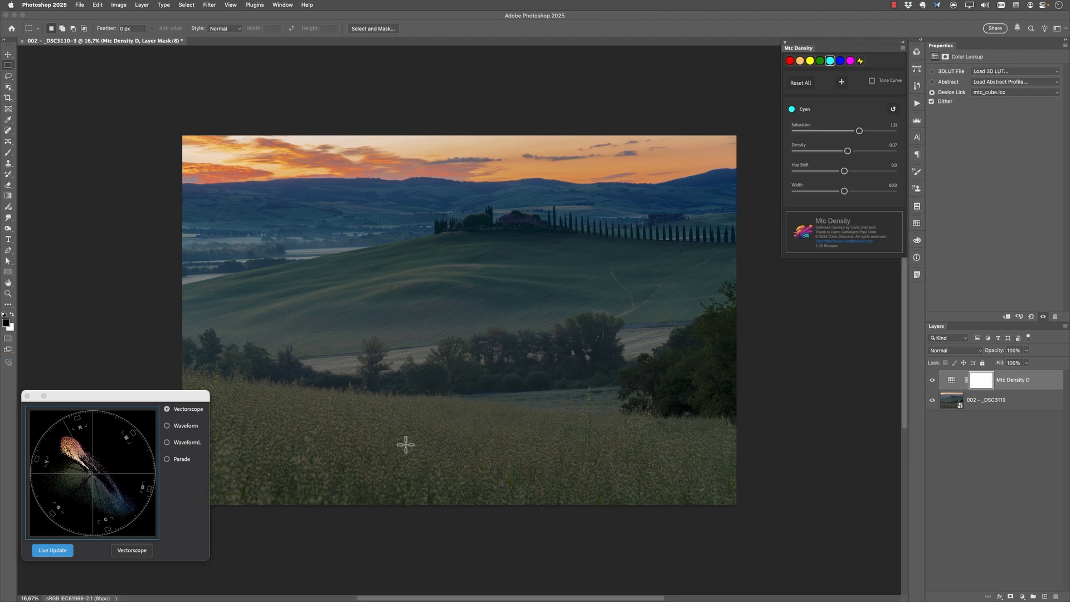
pyautogui.click(820, 61)
pyautogui.moveTo(832, 132); pyautogui.dragTo(884, 158)
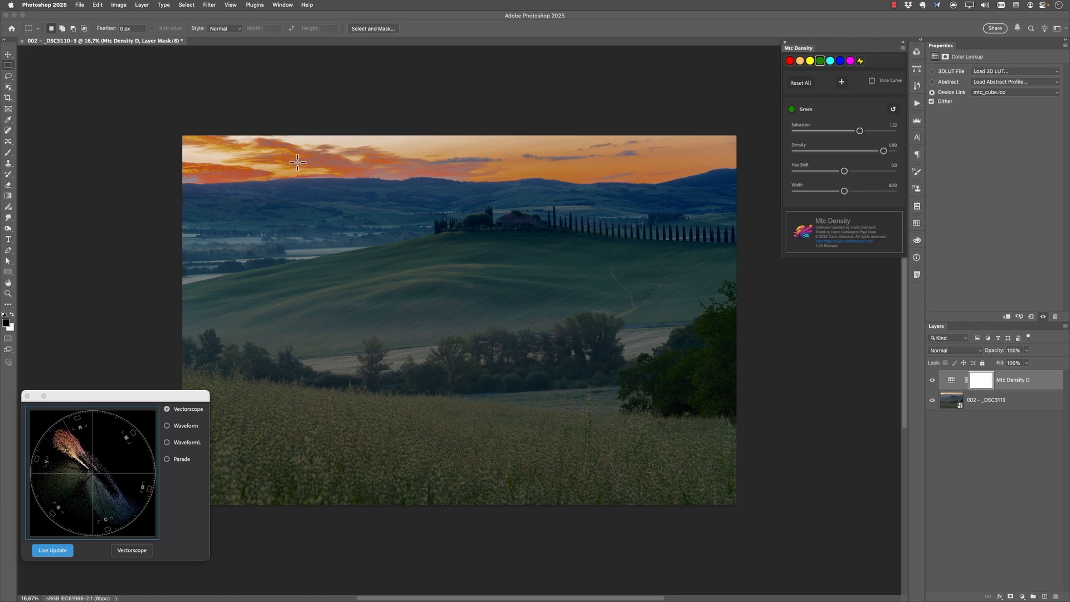
# Set the Highlights recovery in Mtc Density to 0.35, readjusting the Green density in between.
pyautogui.click(860, 62)
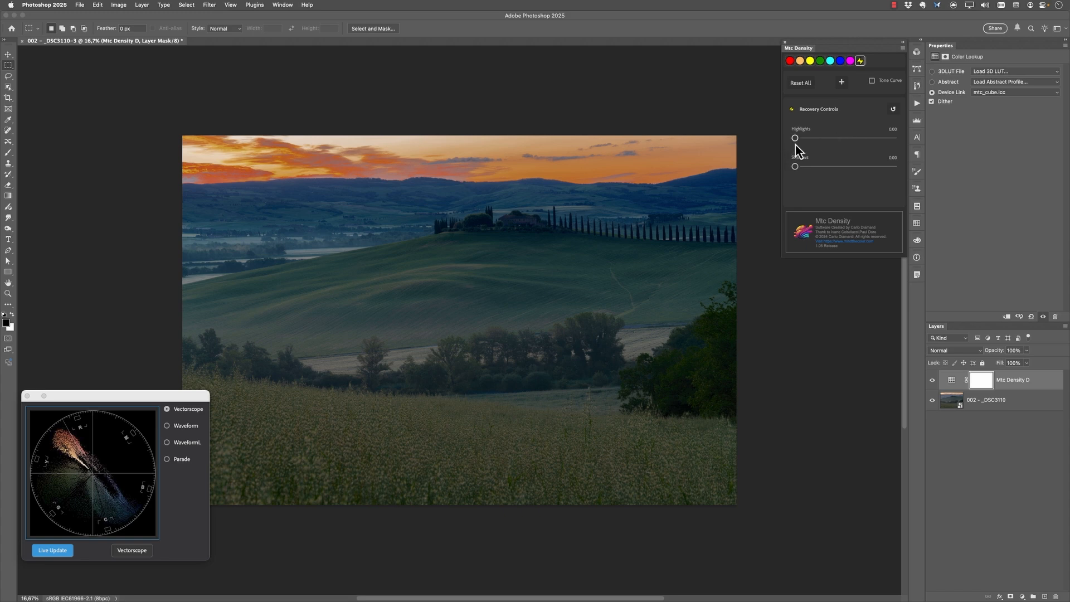
pyautogui.moveTo(801, 140); pyautogui.dragTo(860, 151)
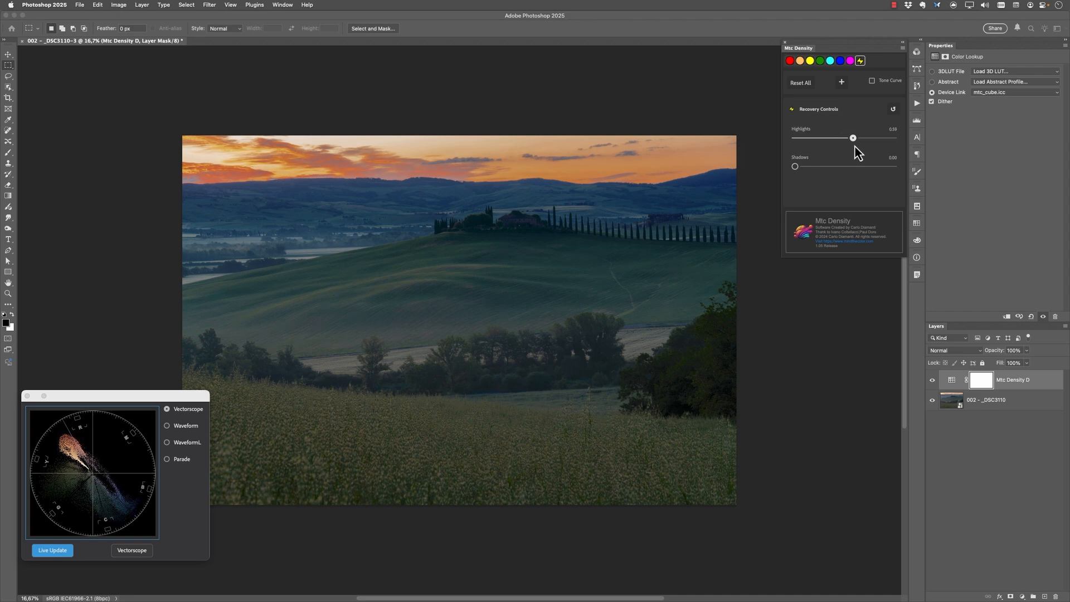
pyautogui.moveTo(855, 147); pyautogui.dragTo(845, 147)
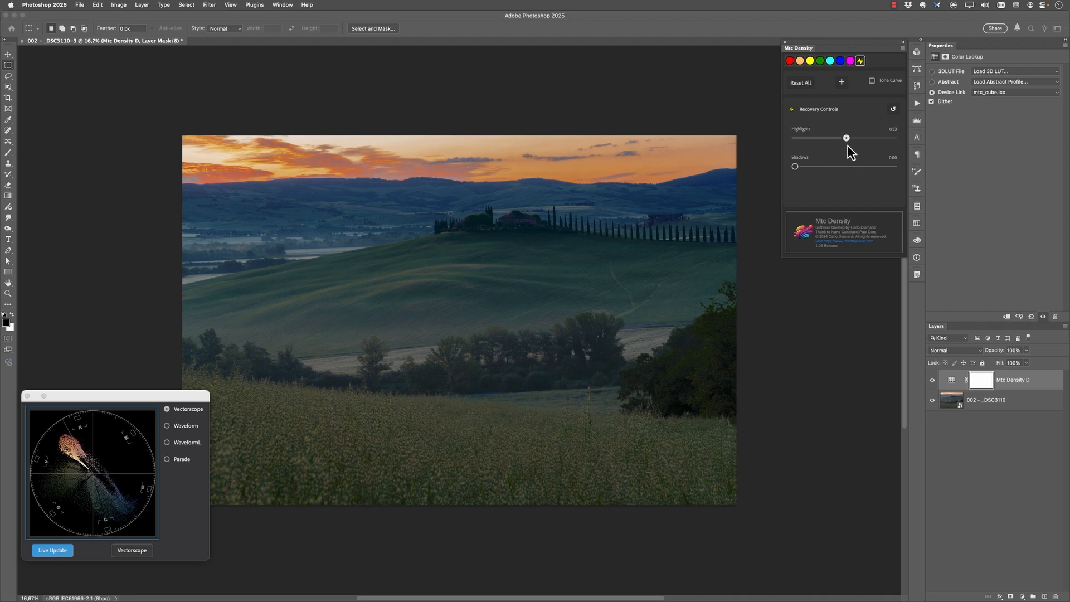
pyautogui.click(820, 60)
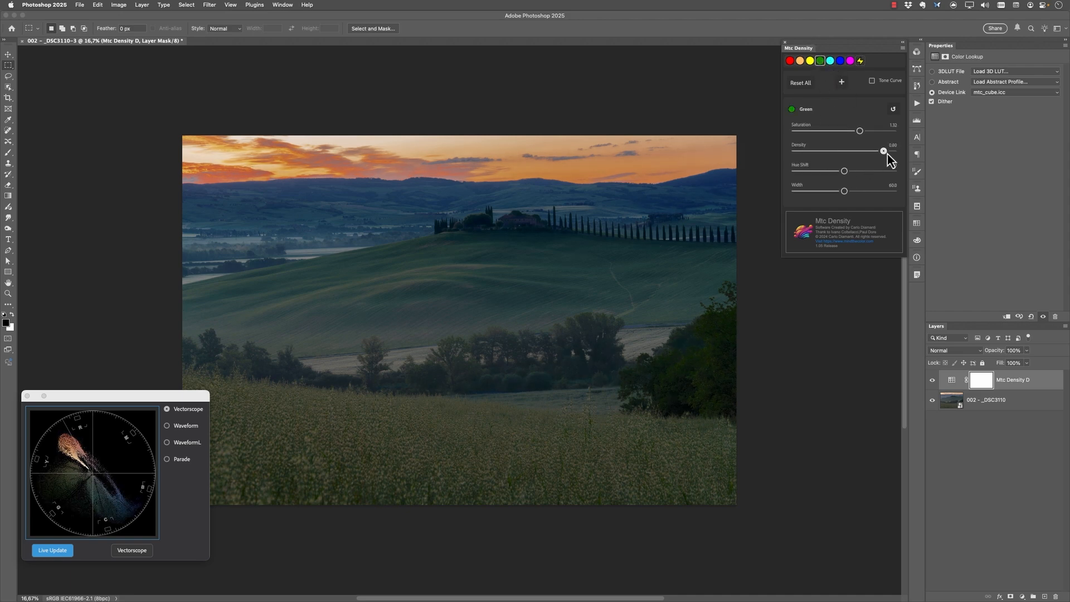
pyautogui.moveTo(887, 154); pyautogui.dragTo(828, 138)
pyautogui.click(860, 61)
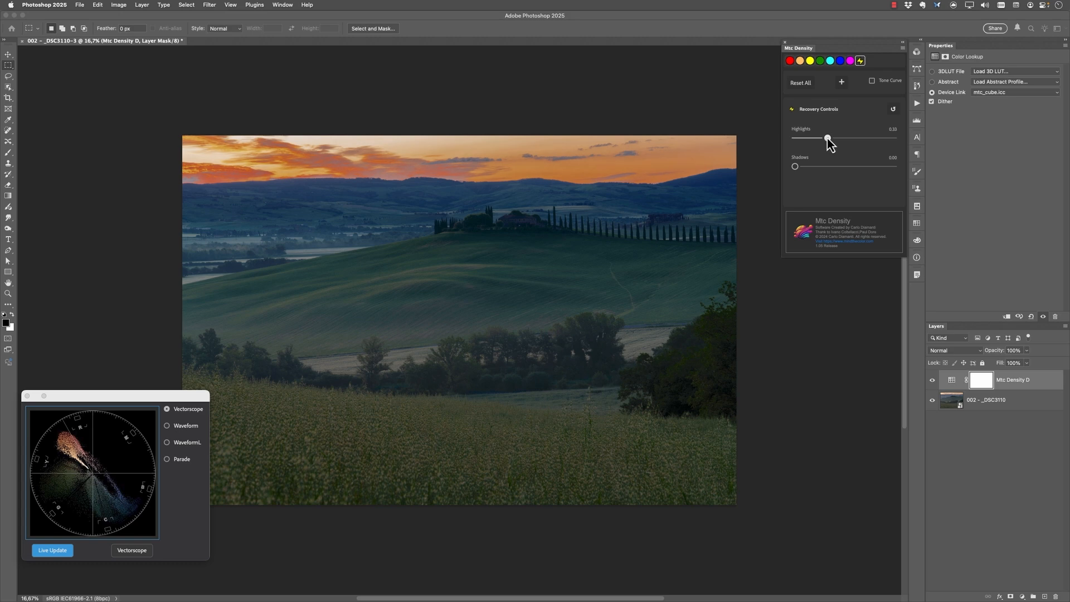
# Set the Skin saturation to 1.09, and the Green saturation to 1.94 with a density of 0.97.
pyautogui.click(810, 62)
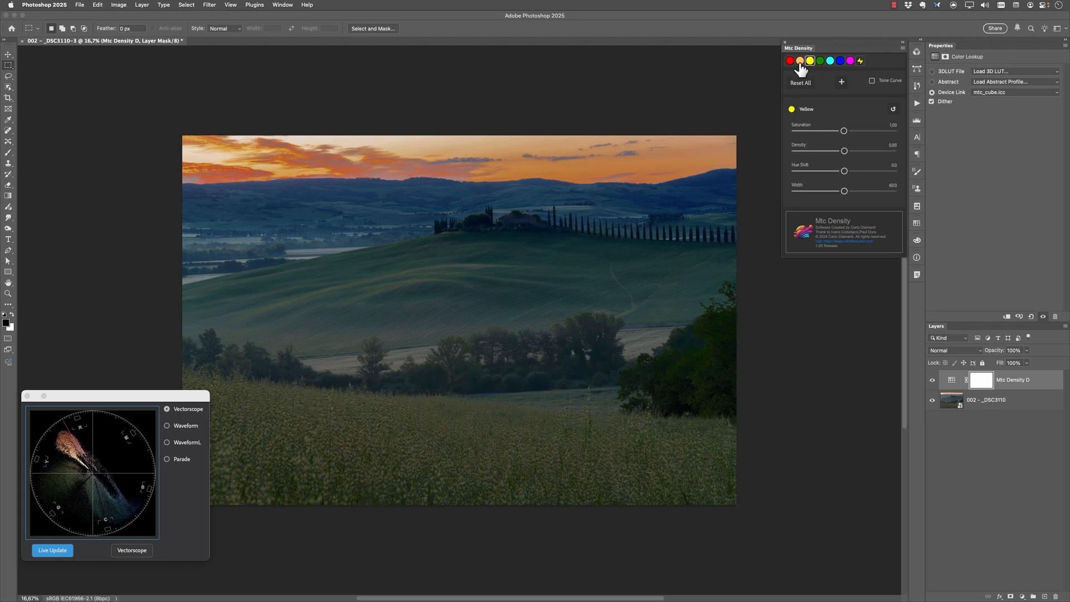
pyautogui.click(800, 63)
pyautogui.moveTo(855, 132); pyautogui.dragTo(845, 156)
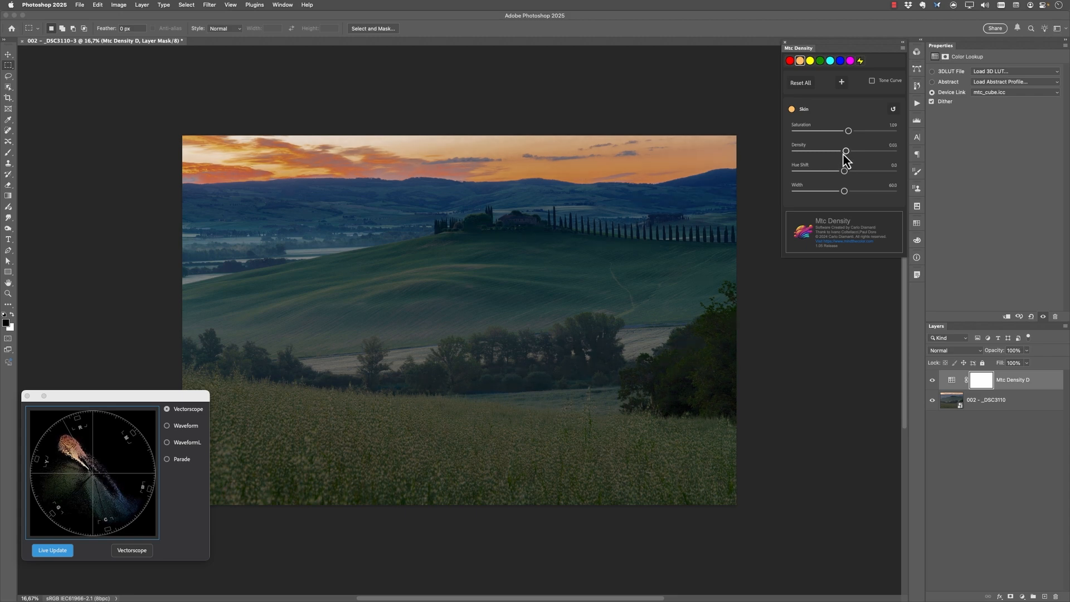
pyautogui.click(820, 61)
pyautogui.moveTo(888, 139); pyautogui.dragTo(896, 144)
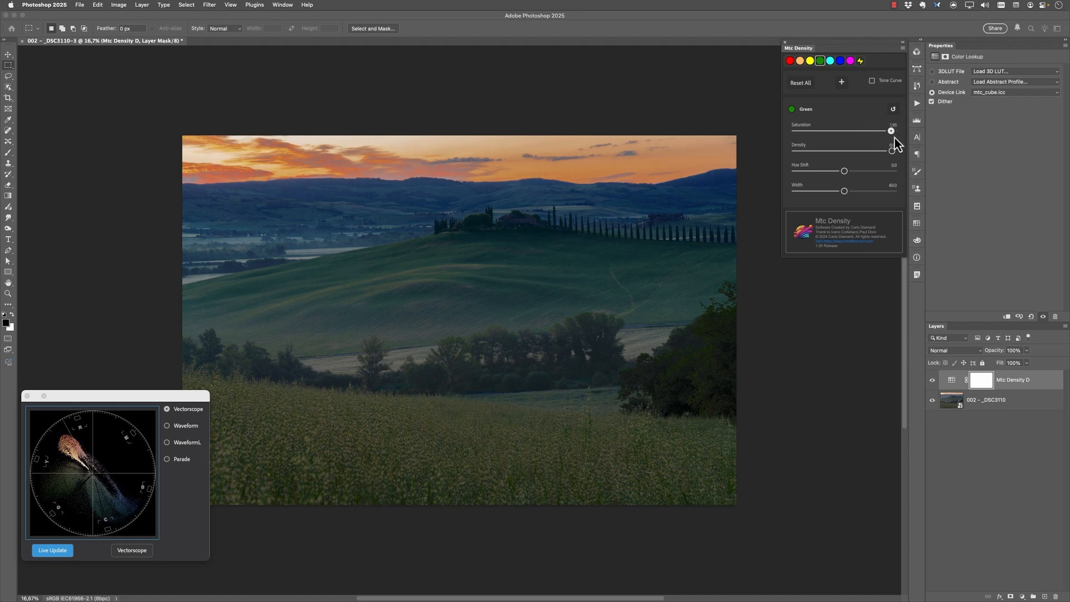
# Compare the landscape with and without Mtc Density D, and inspect the trees and hillside at close range.
pyautogui.click(932, 380)
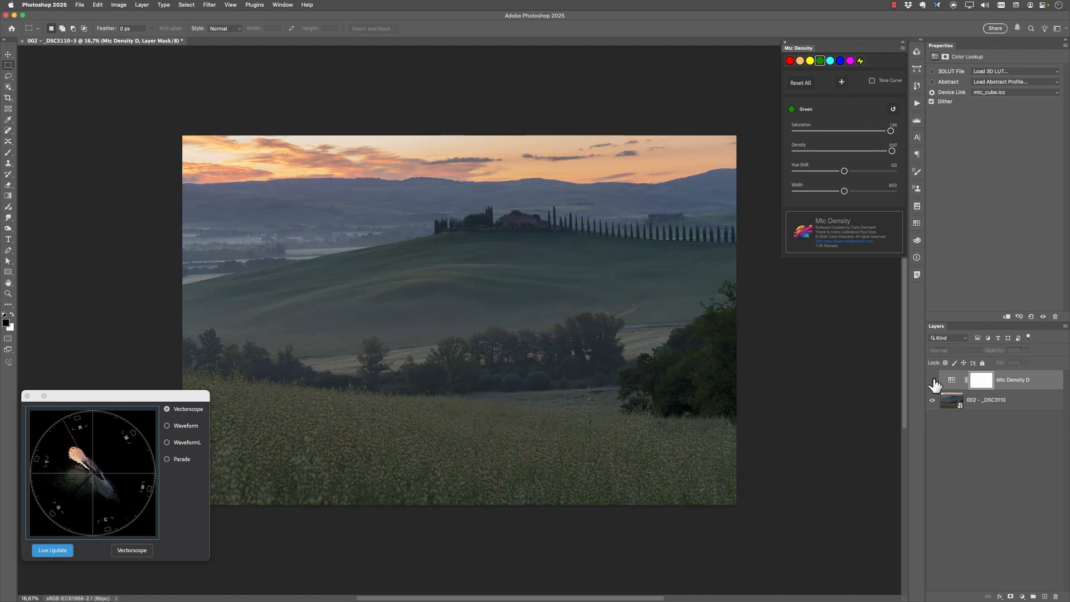
pyautogui.click(933, 381)
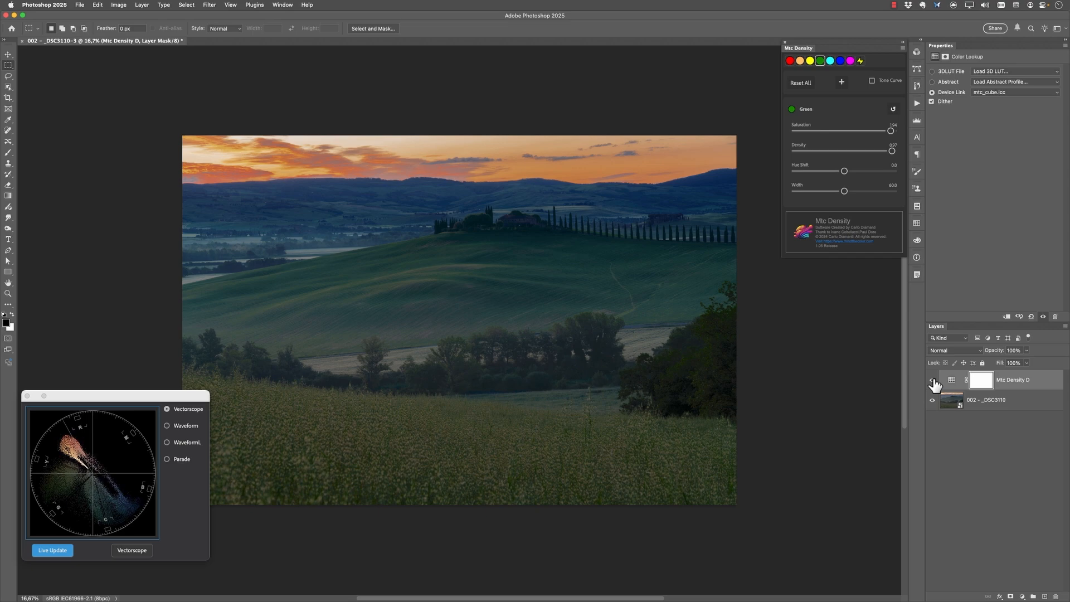
pyautogui.moveTo(453, 222); pyautogui.dragTo(518, 229)
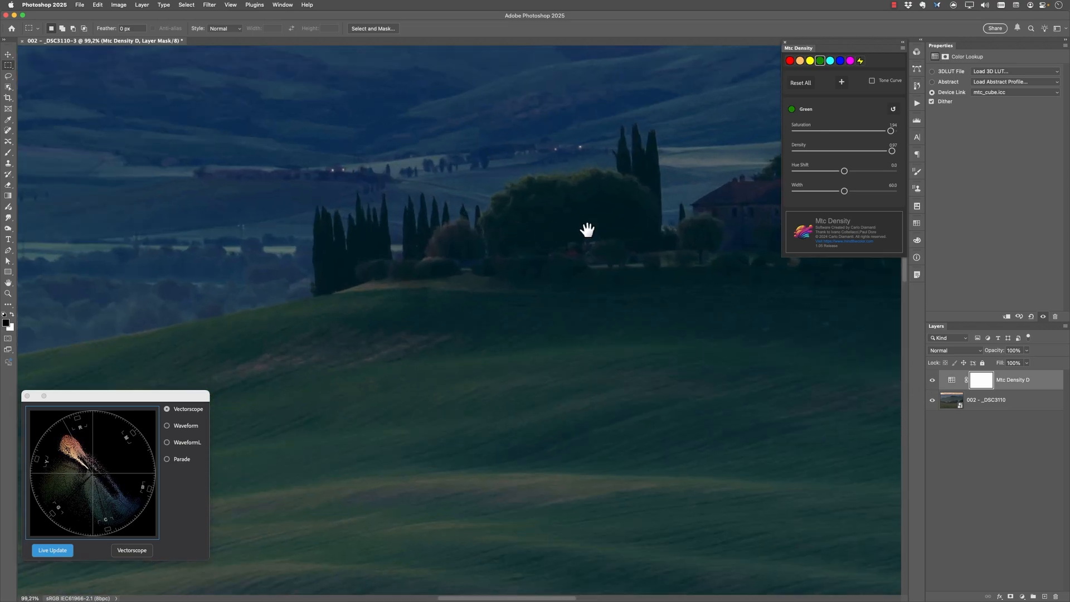
pyautogui.moveTo(638, 325); pyautogui.dragTo(475, 213)
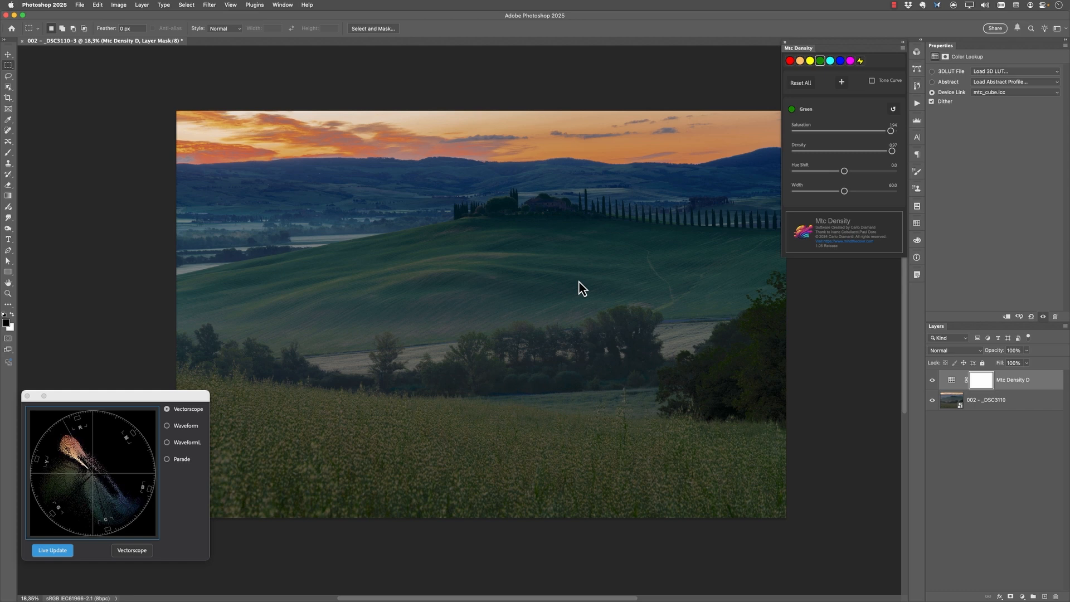
pyautogui.click(932, 380)
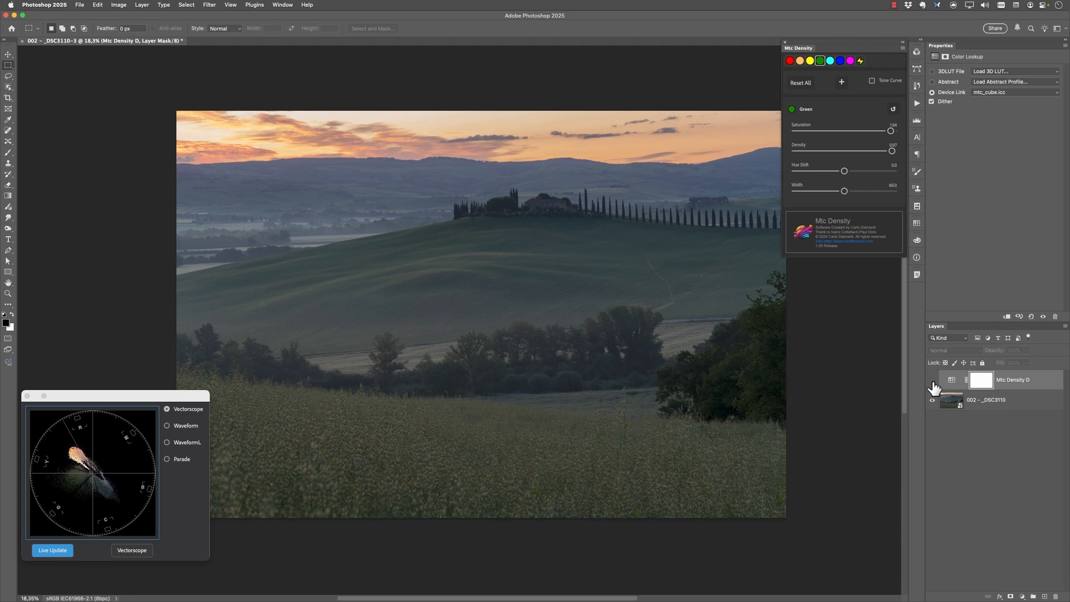
pyautogui.click(932, 381)
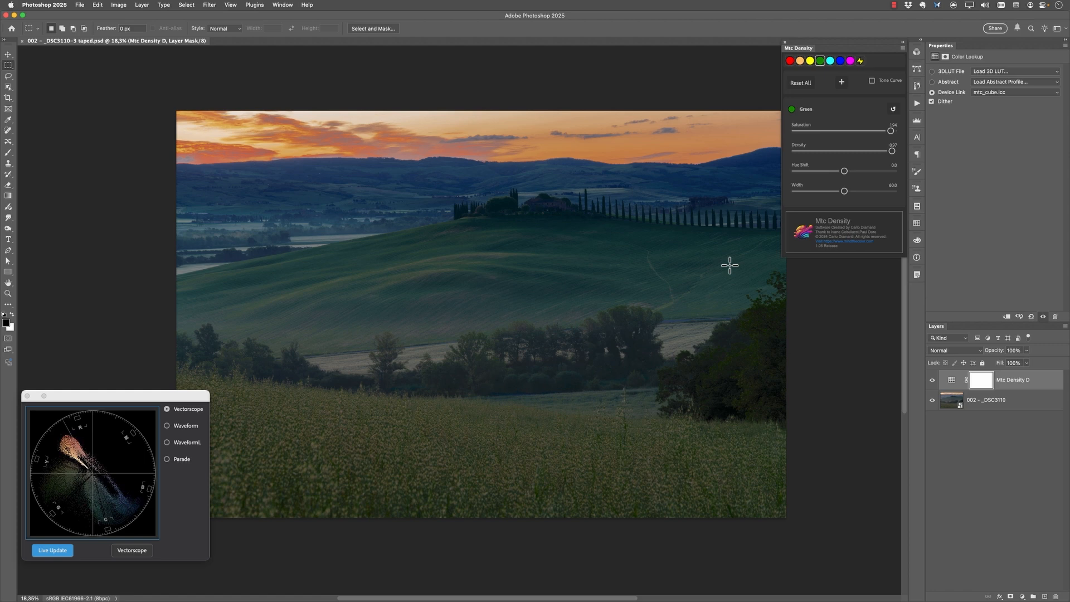
# Close the landscape, reset all Mtc Density adjustments for the coast photo, and set its Skin saturation to 1.41.
pyautogui.press('super+w')
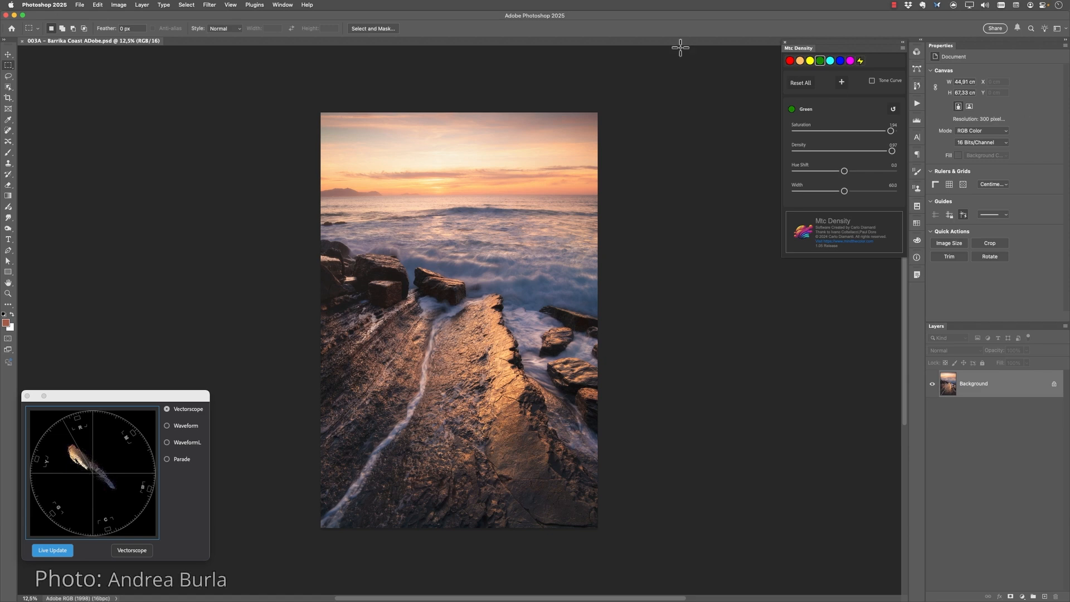
pyautogui.click(802, 83)
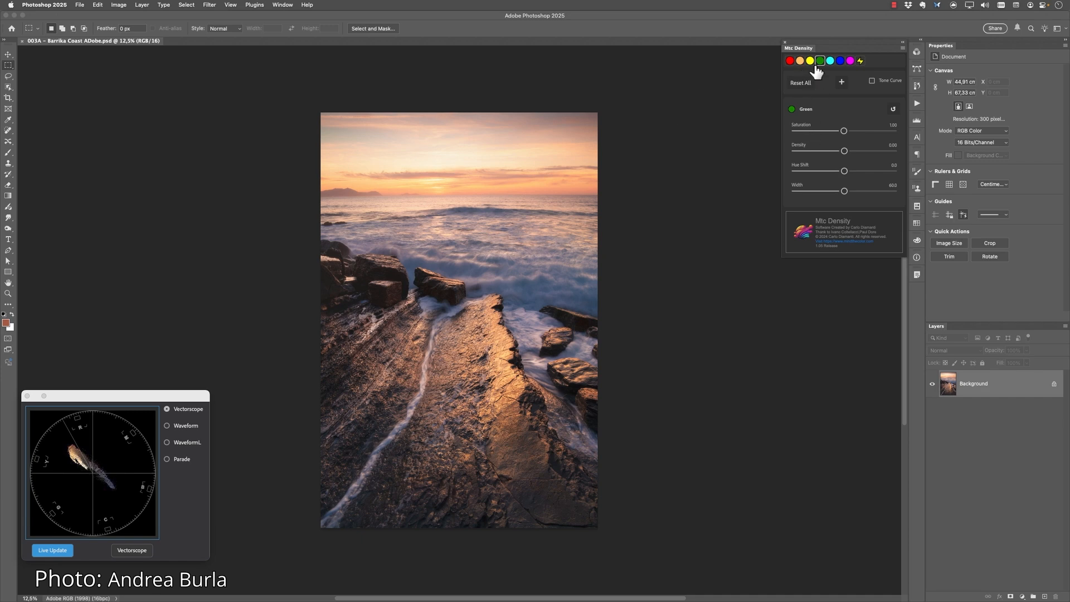
pyautogui.click(800, 61)
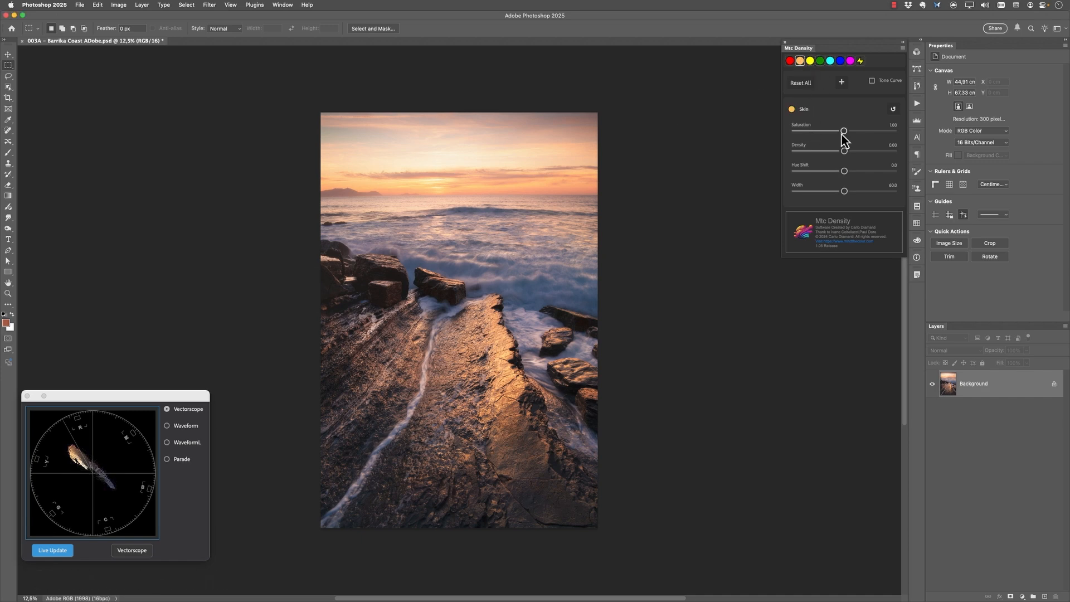
pyautogui.moveTo(842, 136); pyautogui.dragTo(865, 134)
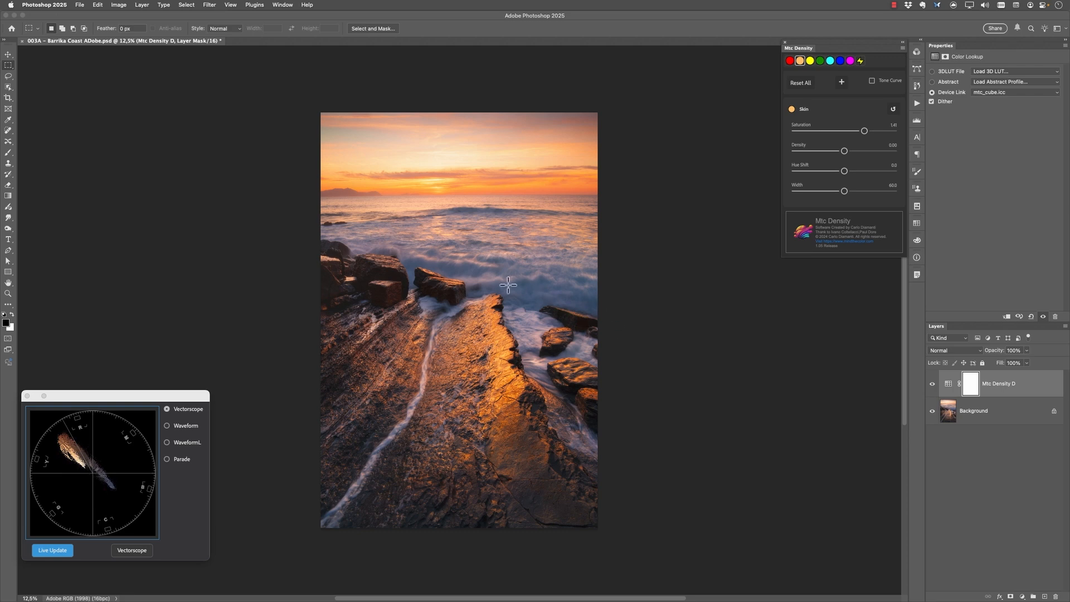
# Set the Blue saturation to 1.18 and density to 0.20, and the Cyan density to 0.14 with slightly higher saturation.
pyautogui.click(840, 62)
pyautogui.moveTo(860, 133); pyautogui.dragTo(854, 156)
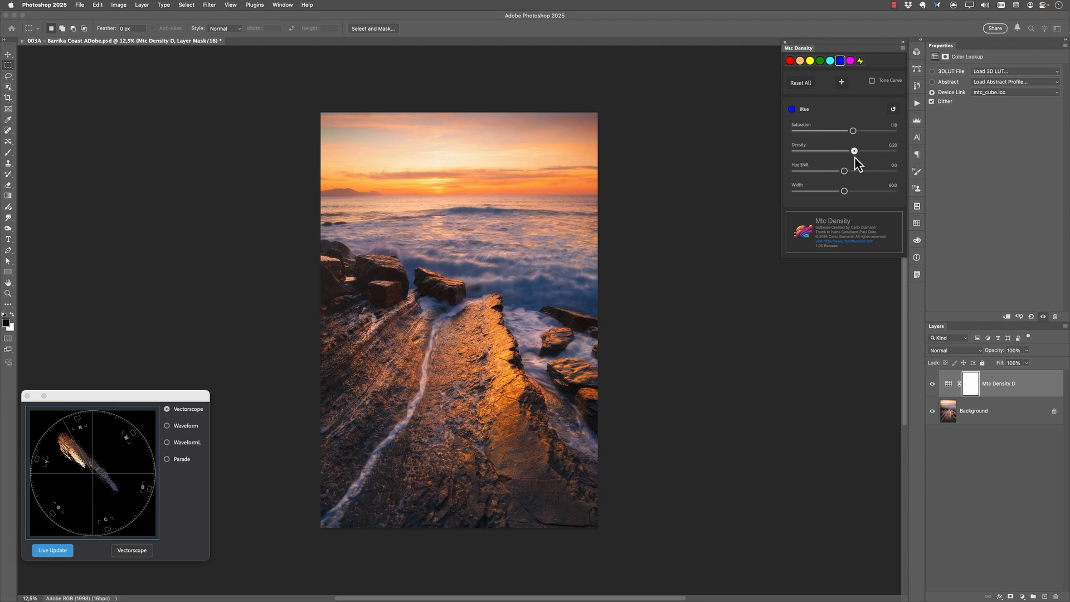
pyautogui.click(830, 62)
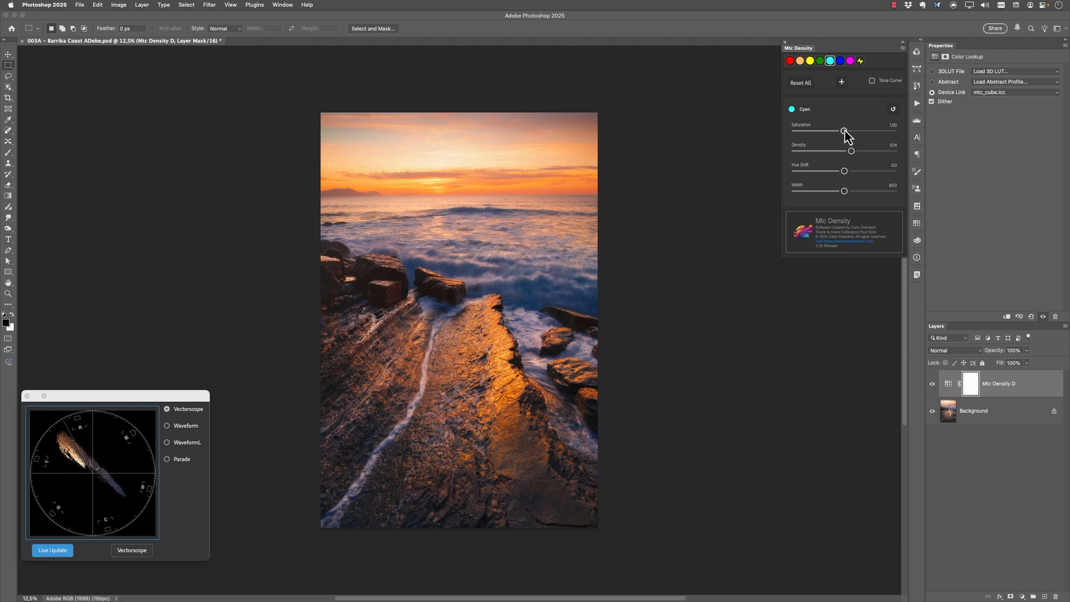
pyautogui.moveTo(844, 131); pyautogui.dragTo(848, 132)
# Set the Red density to -0.04, and compare the coast photo with and without Mtc Density D.
pyautogui.click(789, 61)
pyautogui.moveTo(844, 136); pyautogui.dragTo(842, 156)
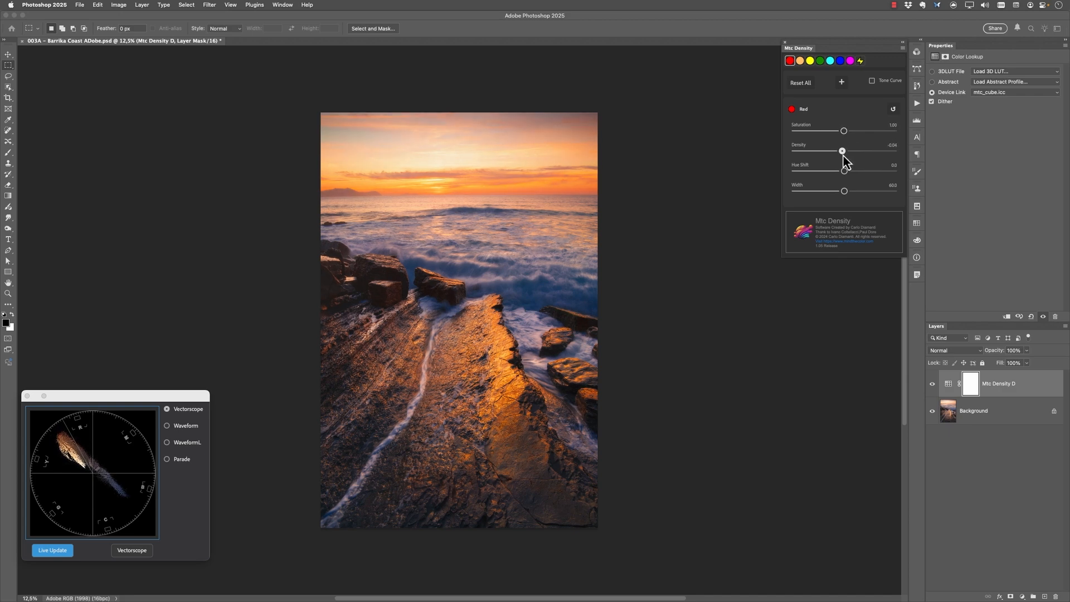
pyautogui.click(932, 384)
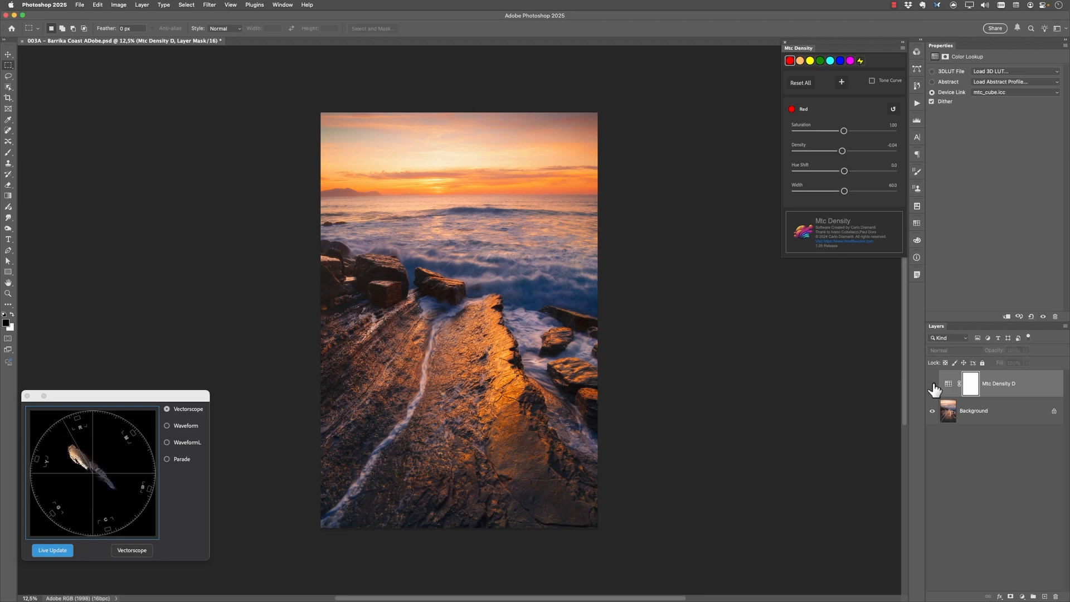
pyautogui.click(932, 383)
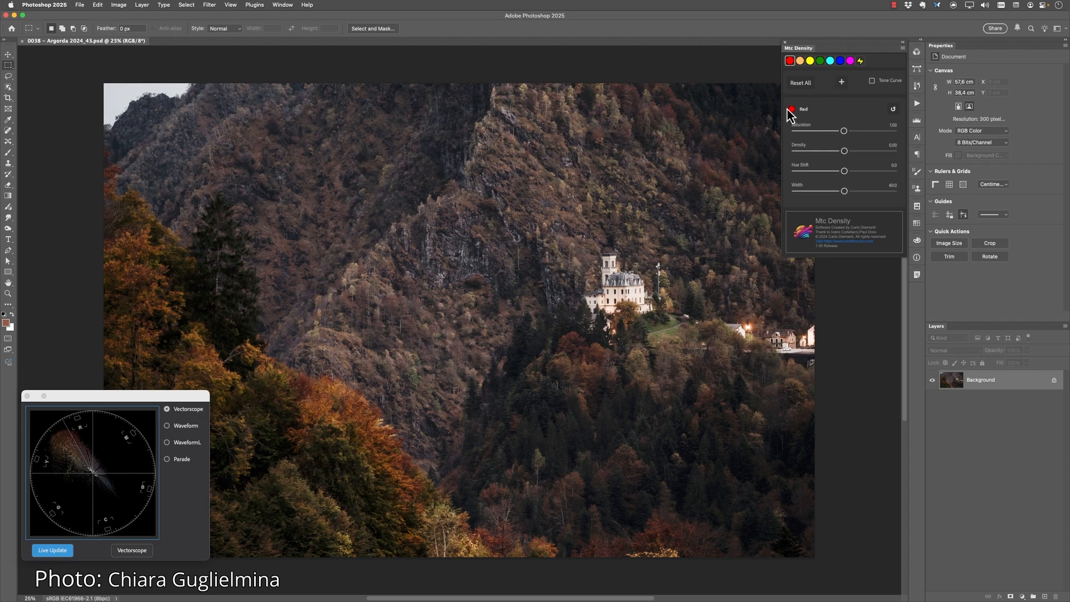
# For the autumn mountain photo, set the Skin saturation to 0.99 and density to 0.13, and slightly raise the Yellow saturation.
pyautogui.click(800, 61)
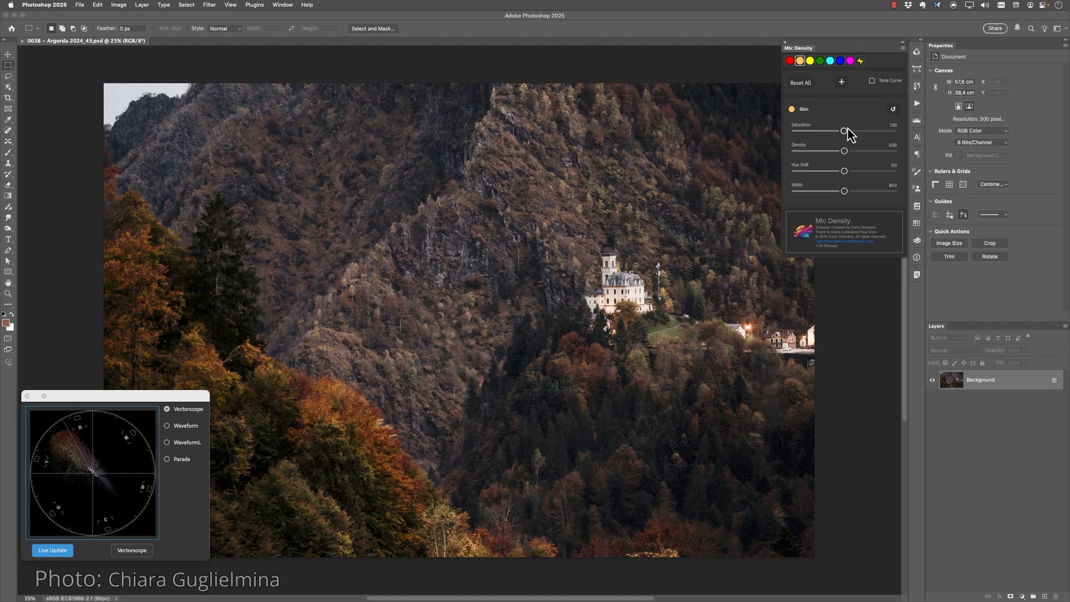
pyautogui.moveTo(845, 134)
pyautogui.mouseDown()
pyautogui.moveTo(864, 137)
pyautogui.moveTo(856, 151)
pyautogui.moveTo(843, 137)
pyautogui.mouseUp()
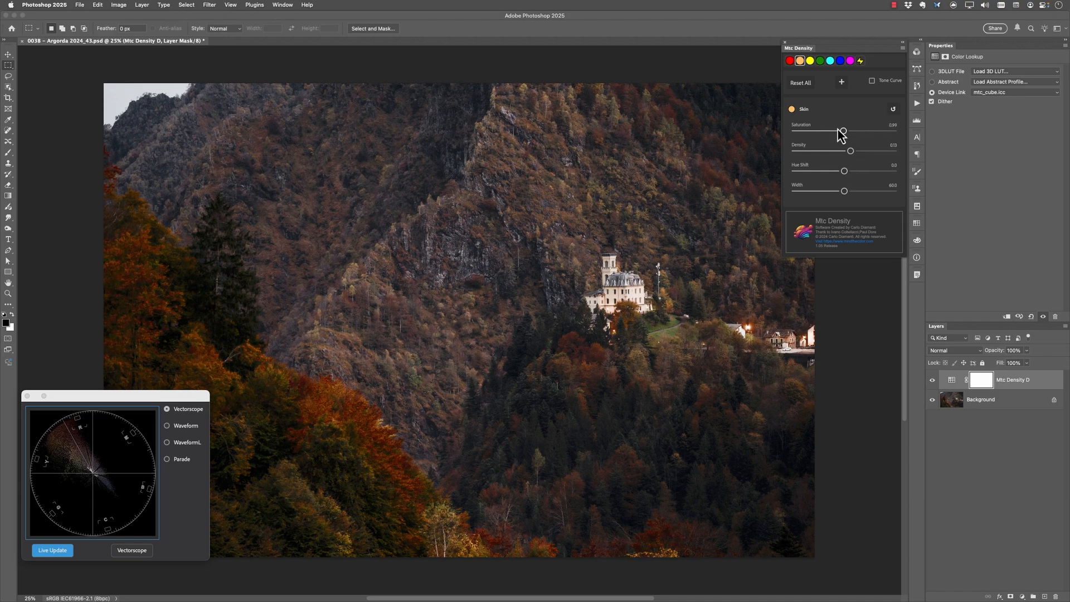
pyautogui.click(810, 60)
pyautogui.moveTo(843, 131)
pyautogui.mouseDown()
pyautogui.moveTo(857, 133)
pyautogui.moveTo(847, 134)
pyautogui.mouseUp()
# Choose the Green range, set its saturation to 1.50 and density to 0.13, and increase its Hue Shift.
pyautogui.click(820, 61)
pyautogui.moveTo(844, 131); pyautogui.dragTo(874, 131)
pyautogui.moveTo(846, 151); pyautogui.dragTo(868, 132)
pyautogui.moveTo(845, 172); pyautogui.dragTo(871, 171)
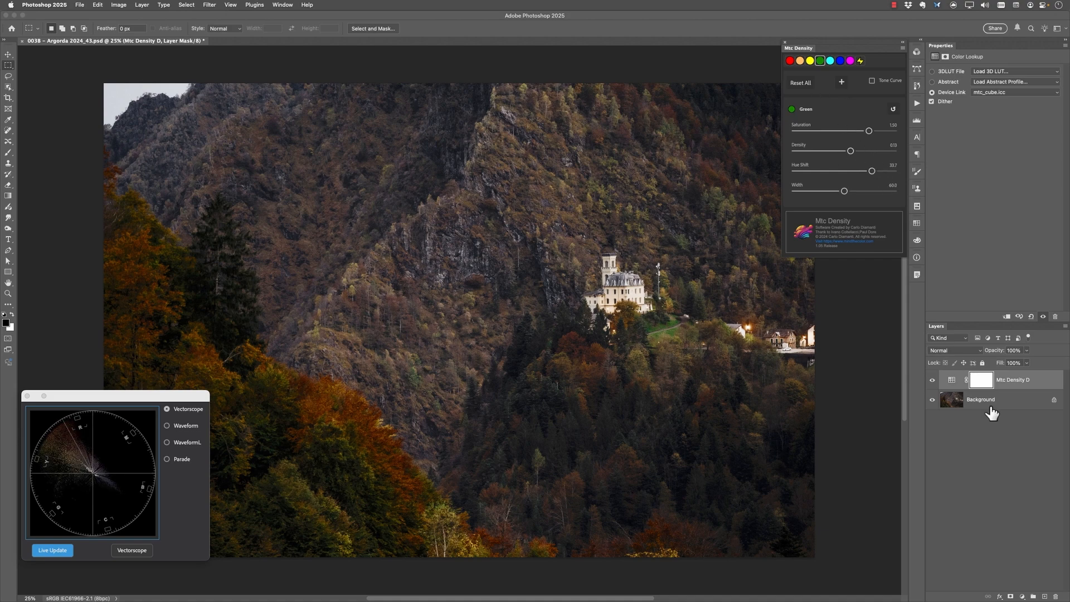
# Compare the autumn photo with and without Mtc Density D, and set the Skin saturation to 1.26.
pyautogui.click(932, 380)
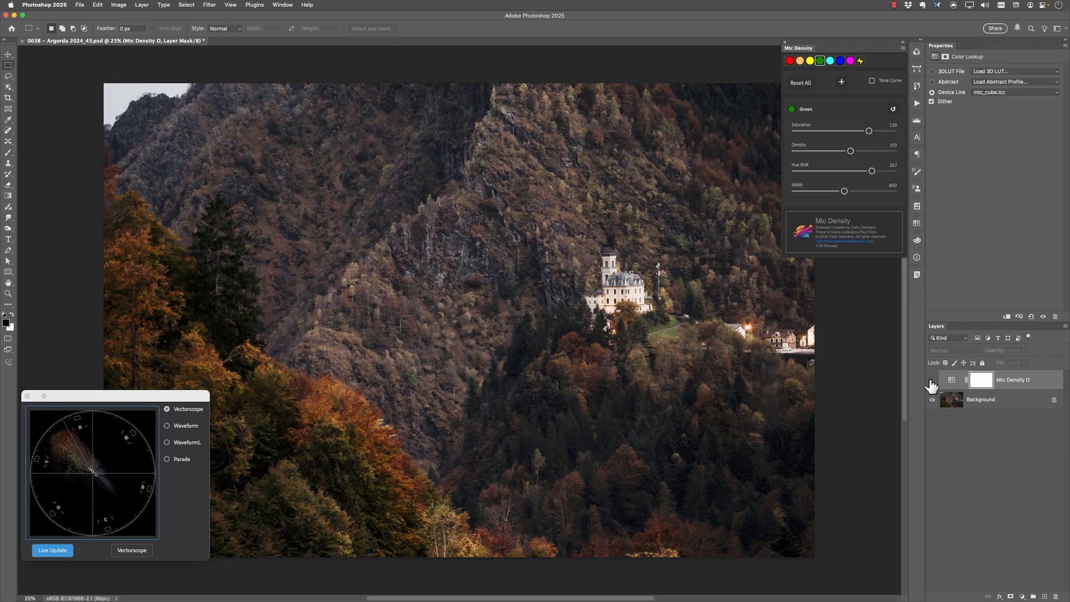
pyautogui.click(932, 380)
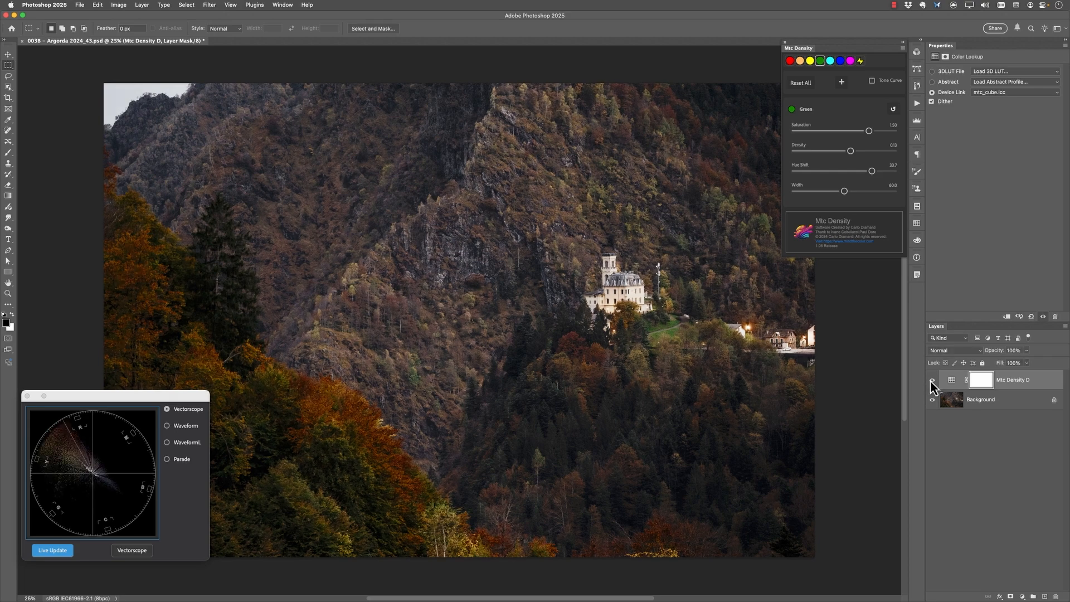
pyautogui.click(801, 62)
pyautogui.moveTo(844, 132); pyautogui.dragTo(857, 132)
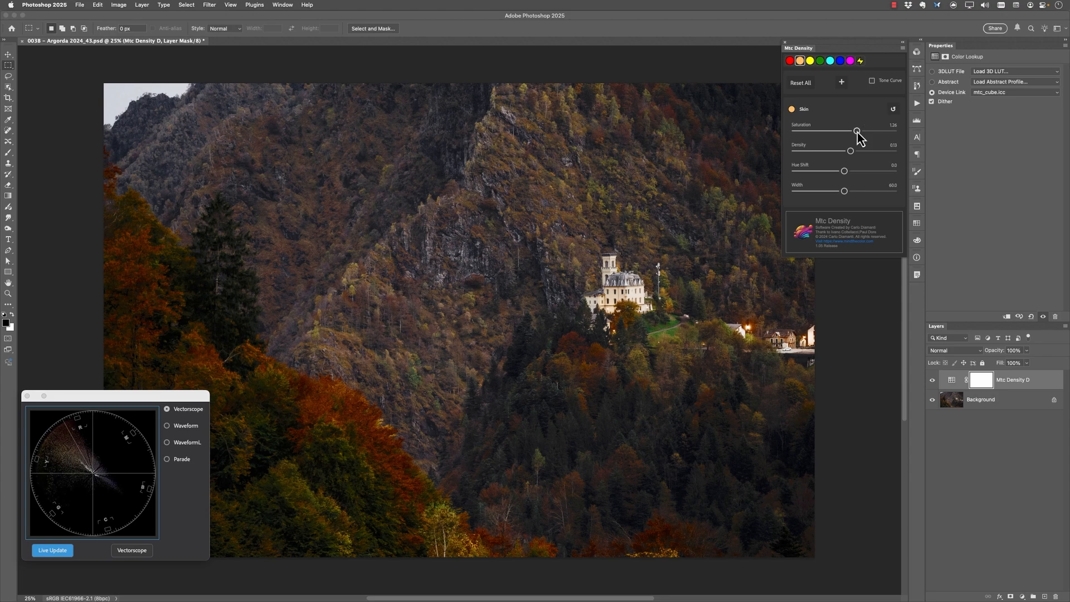
# For the autumn mountain photo, set the Red saturation to 1.15 and density to -0.31, and the Skin saturation to 1.02.
pyautogui.click(789, 61)
pyautogui.moveTo(843, 131); pyautogui.dragTo(829, 154)
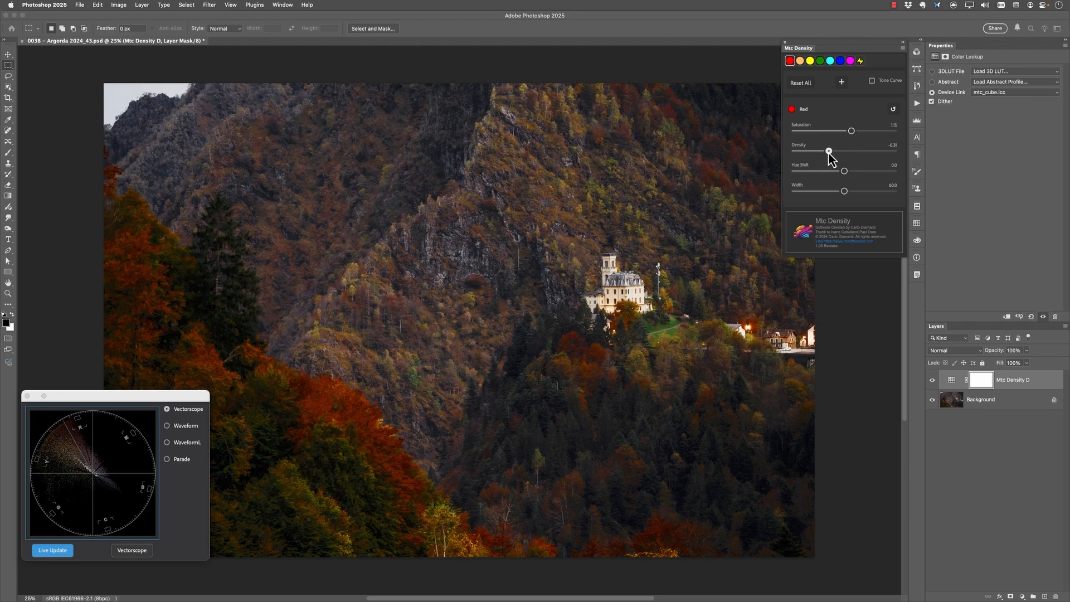
pyautogui.click(800, 60)
pyautogui.moveTo(856, 133); pyautogui.dragTo(844, 135)
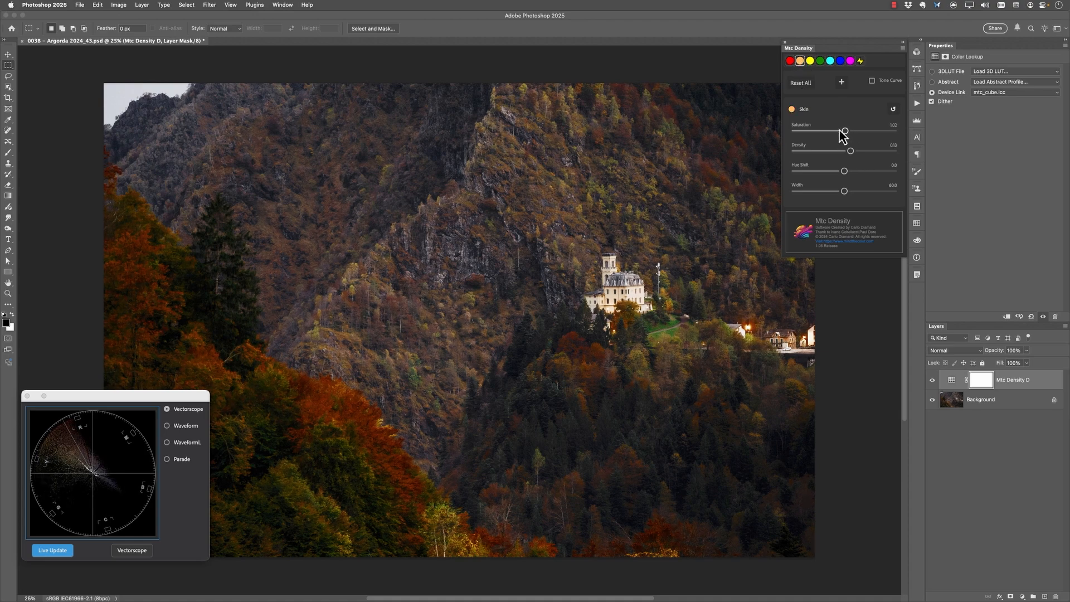
# Compare the autumn mountain photo with and without the Mtc Density D layer.
pyautogui.click(931, 380)
pyautogui.click(931, 381)
pyautogui.click(932, 381)
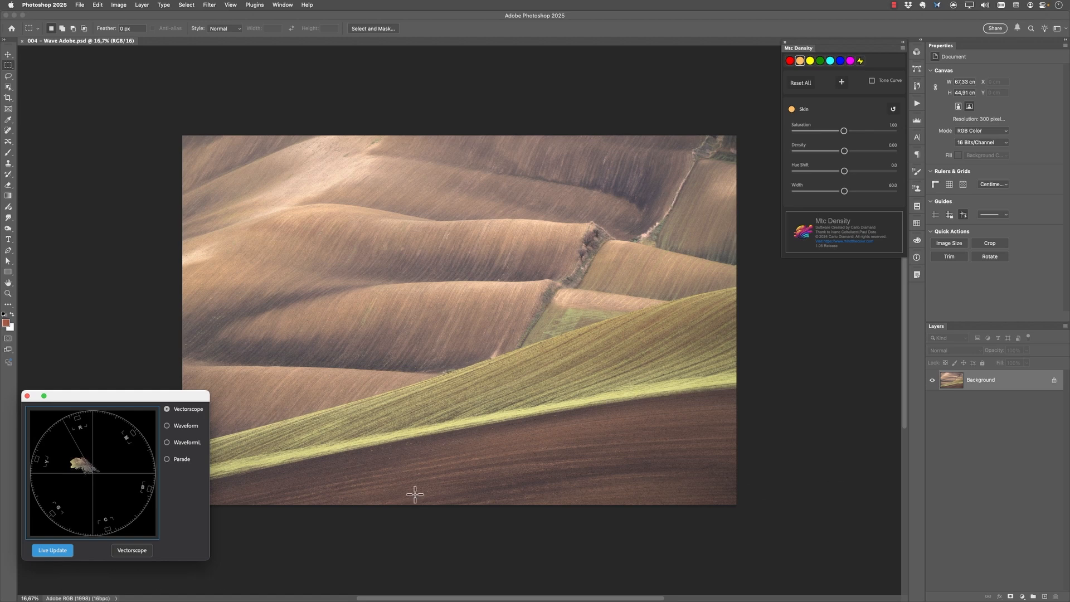
# Show the WaveformL scope for the rolling hills photo, and set the Skin density to 0.88.
pyautogui.click(172, 446)
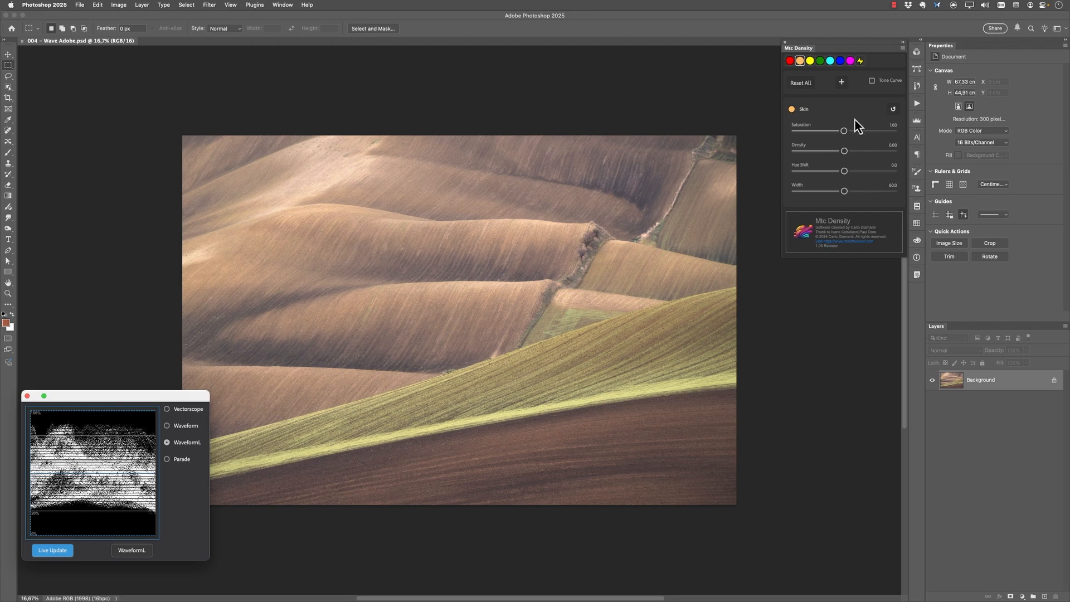
pyautogui.moveTo(847, 151); pyautogui.dragTo(890, 156)
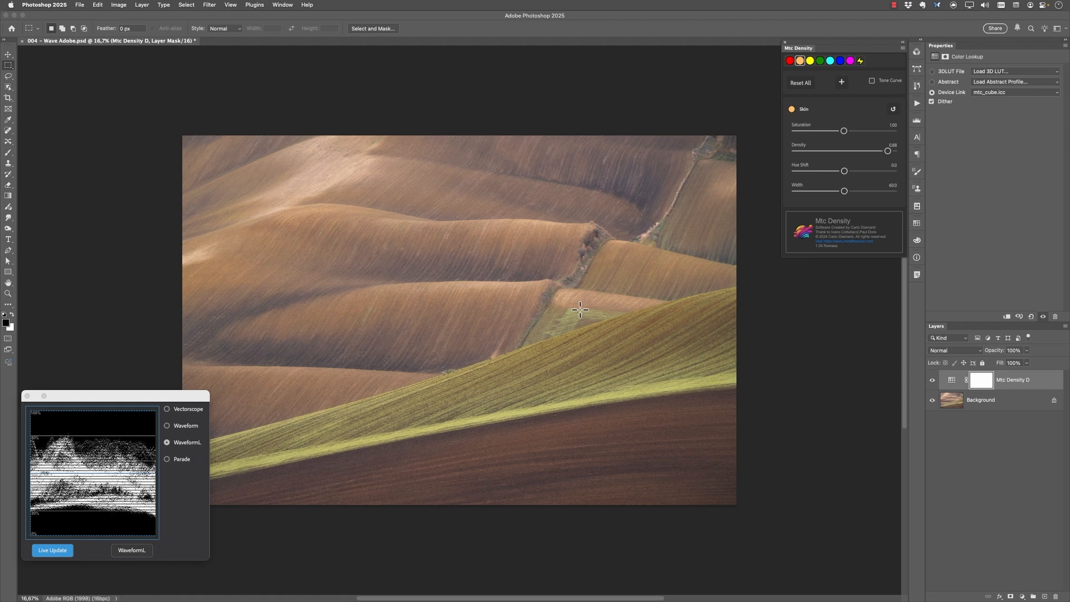
# Set the Yellow density to 0.21, and compare the hills photo with and without Mtc Density D.
pyautogui.click(810, 61)
pyautogui.moveTo(844, 151); pyautogui.dragTo(854, 150)
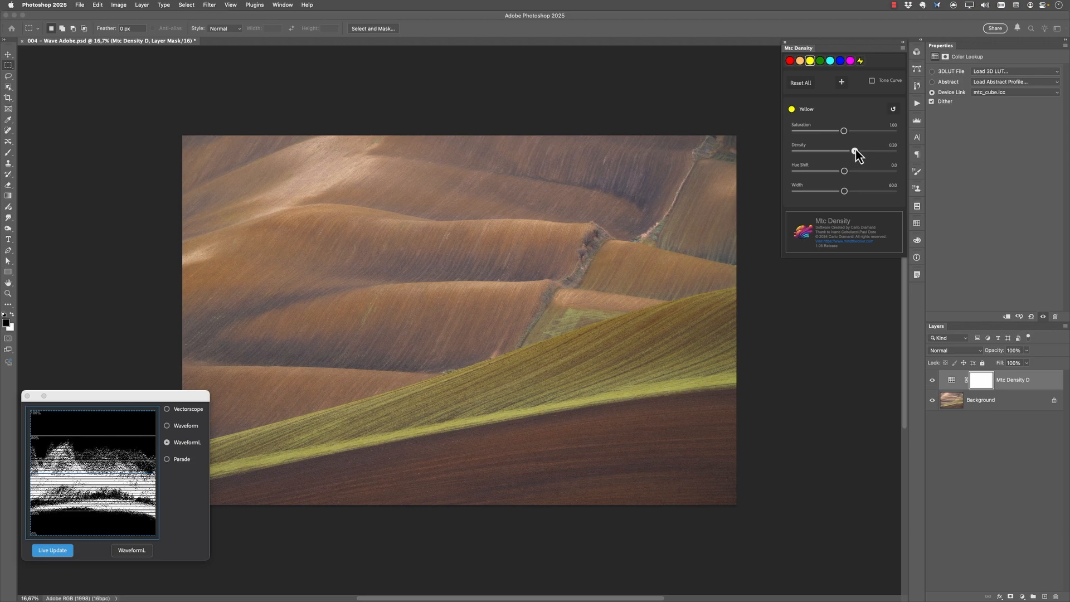
pyautogui.click(932, 380)
pyautogui.click(933, 380)
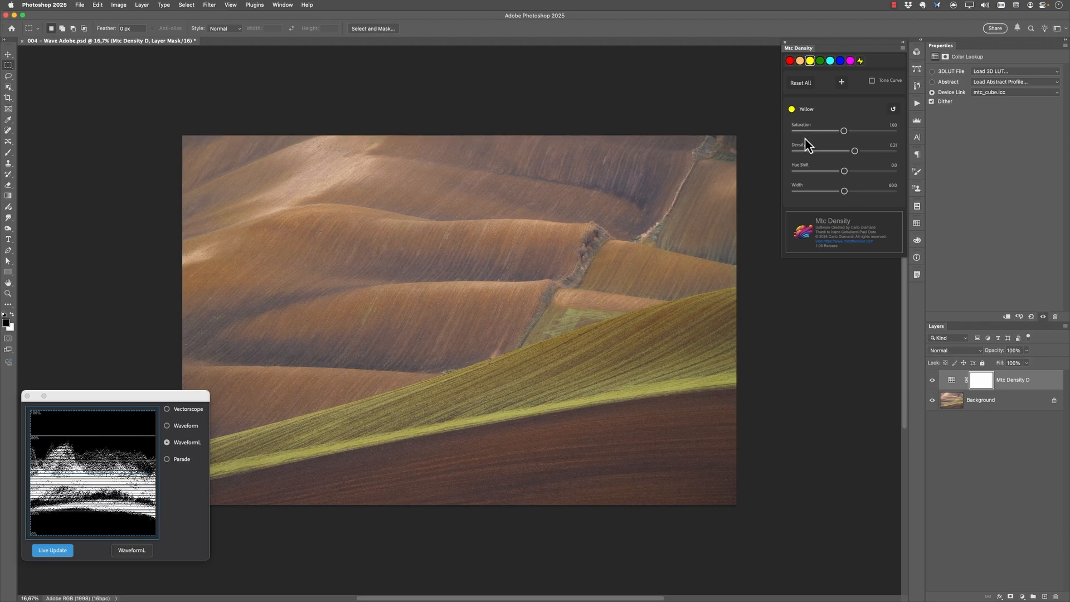
# Slightly adjust the Red density, and set Green to saturation 1.29 and density 0.26 with a small positive Hue Shift.
pyautogui.click(790, 61)
pyautogui.moveTo(846, 152)
pyautogui.mouseDown()
pyautogui.moveTo(890, 153)
pyautogui.moveTo(846, 154)
pyautogui.mouseUp()
pyautogui.click(820, 60)
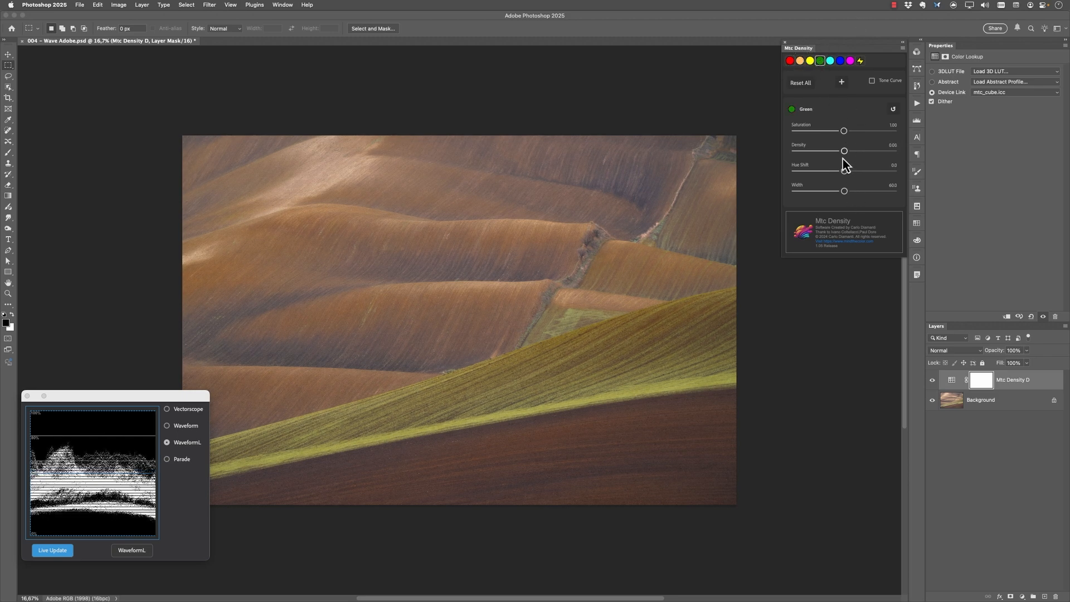
pyautogui.moveTo(843, 152); pyautogui.dragTo(858, 131)
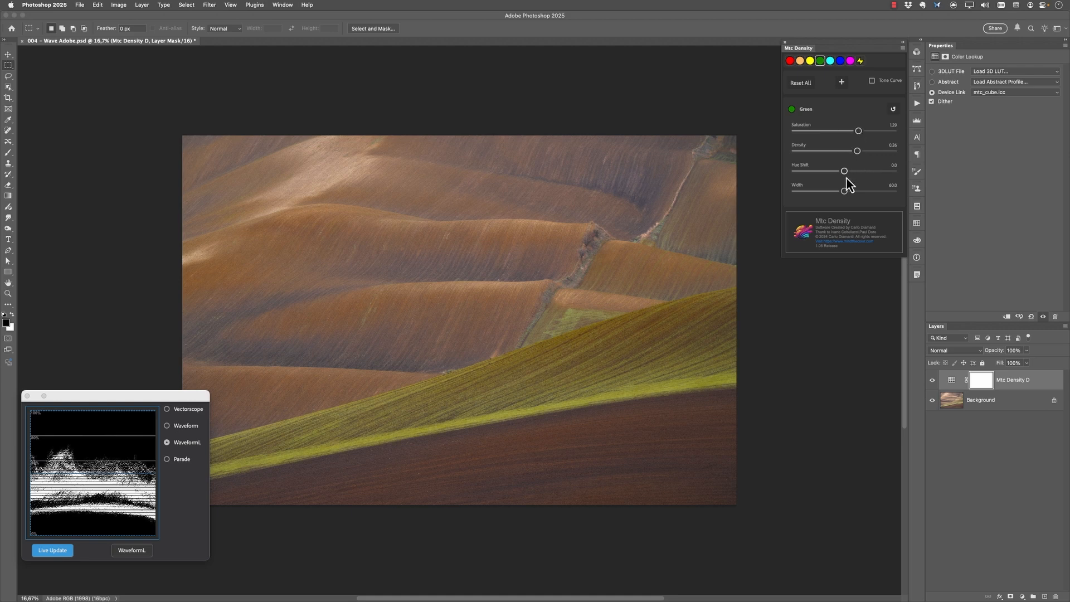
pyautogui.moveTo(845, 178)
pyautogui.mouseDown()
pyautogui.moveTo(859, 177)
pyautogui.moveTo(827, 179)
pyautogui.moveTo(847, 180)
pyautogui.mouseUp()
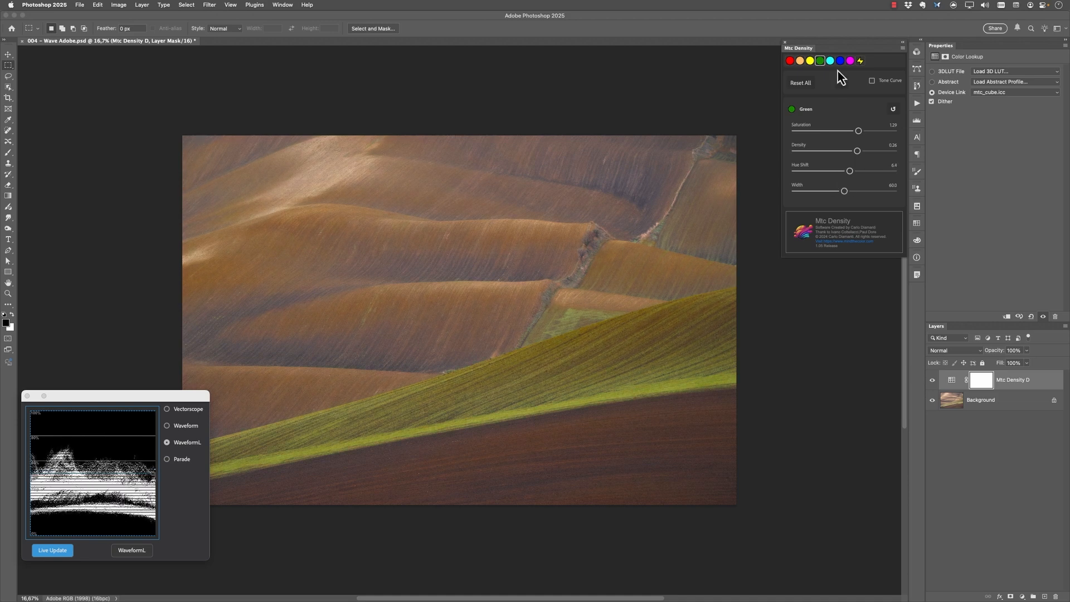
# Set the Highlights recovery to 0.50 while comparing the hills photo with and without Mtc Density D.
pyautogui.click(932, 381)
pyautogui.click(933, 382)
pyautogui.click(859, 62)
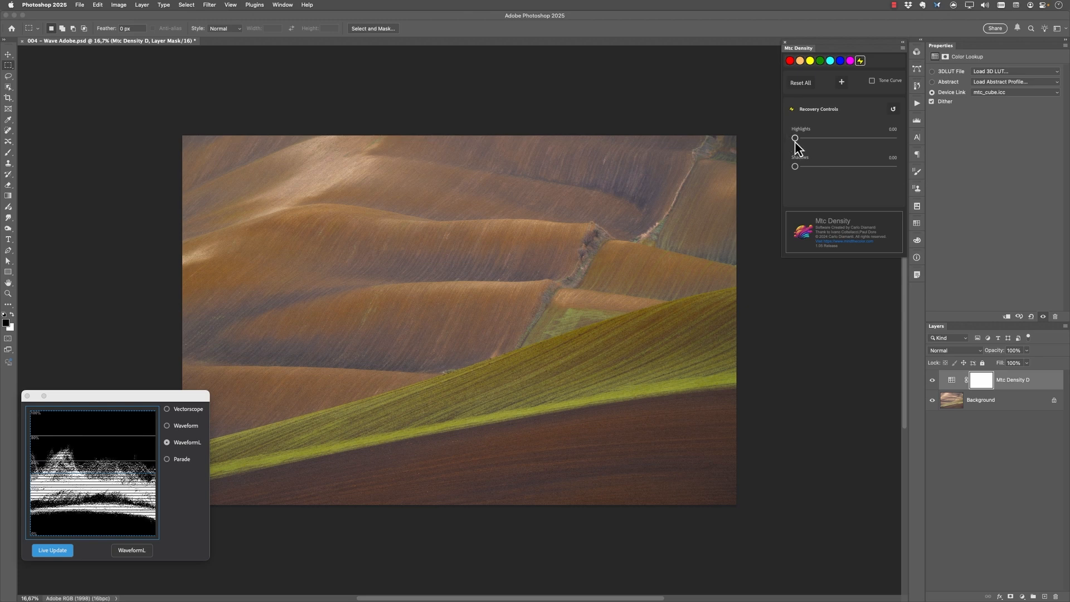
pyautogui.moveTo(795, 142); pyautogui.dragTo(847, 143)
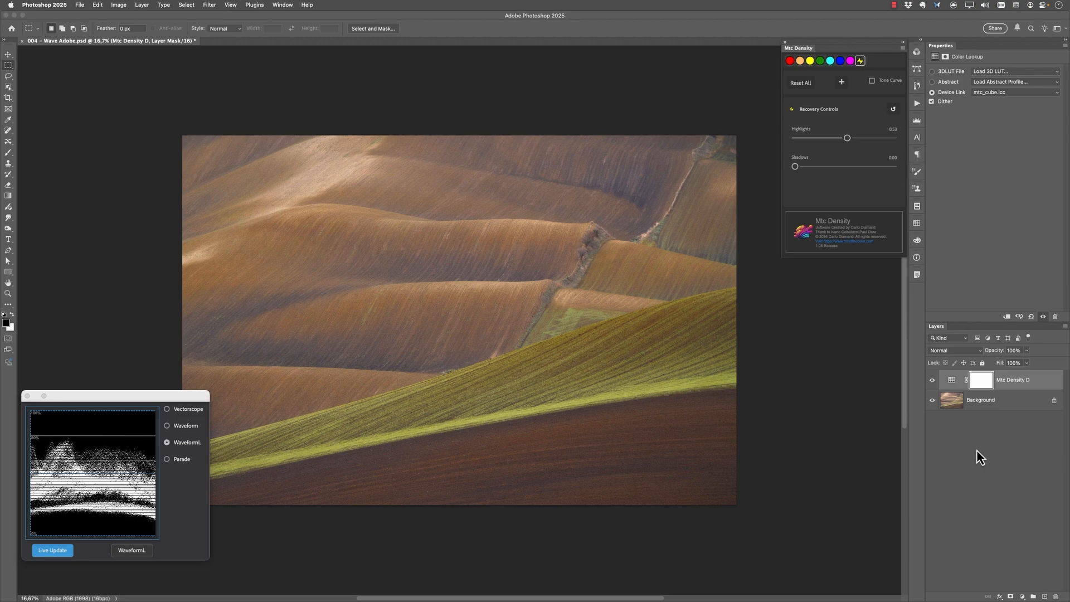
pyautogui.click(931, 380)
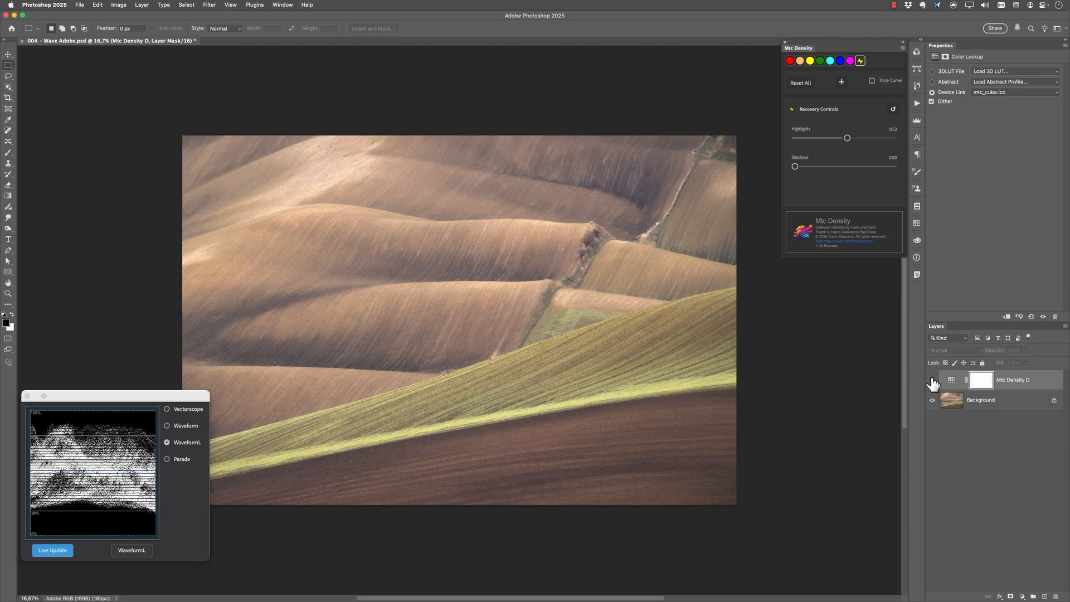
pyautogui.click(931, 380)
pyautogui.moveTo(845, 139)
pyautogui.mouseDown()
pyautogui.moveTo(766, 149)
pyautogui.moveTo(843, 146)
pyautogui.mouseUp()
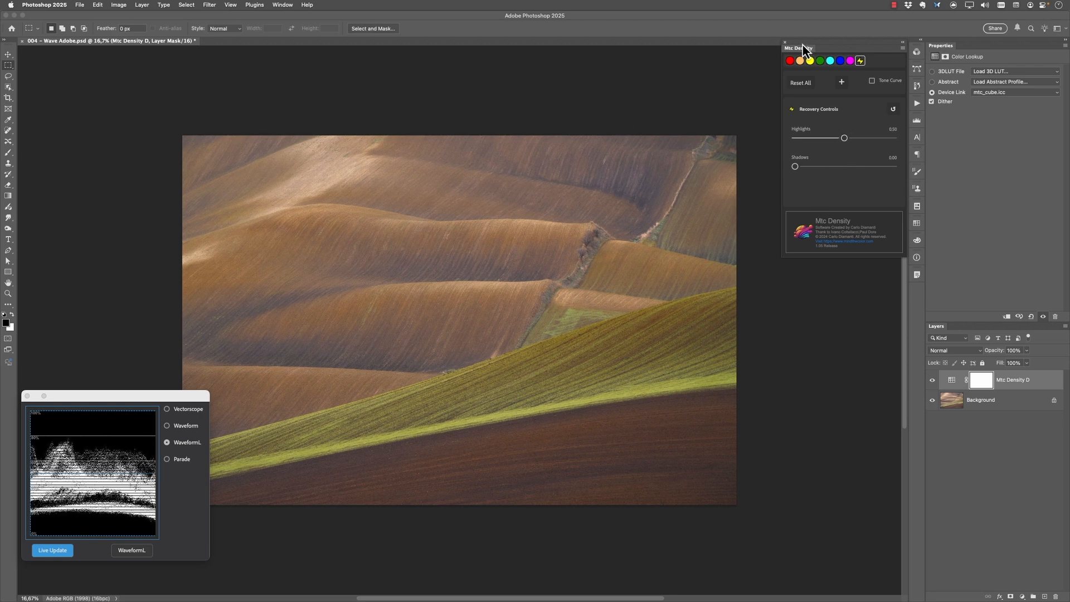
# Narrow the Yellow width to 43.9 and the Skin width to 44.9, and compare the hills photo with and without Mtc Density D.
pyautogui.click(810, 61)
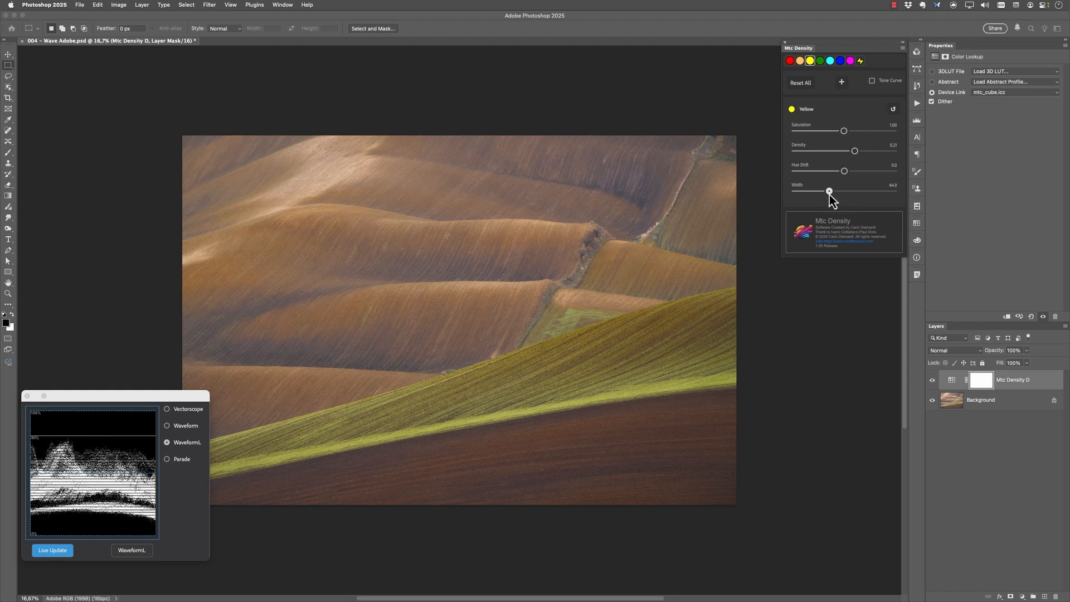
pyautogui.moveTo(829, 191); pyautogui.dragTo(828, 192)
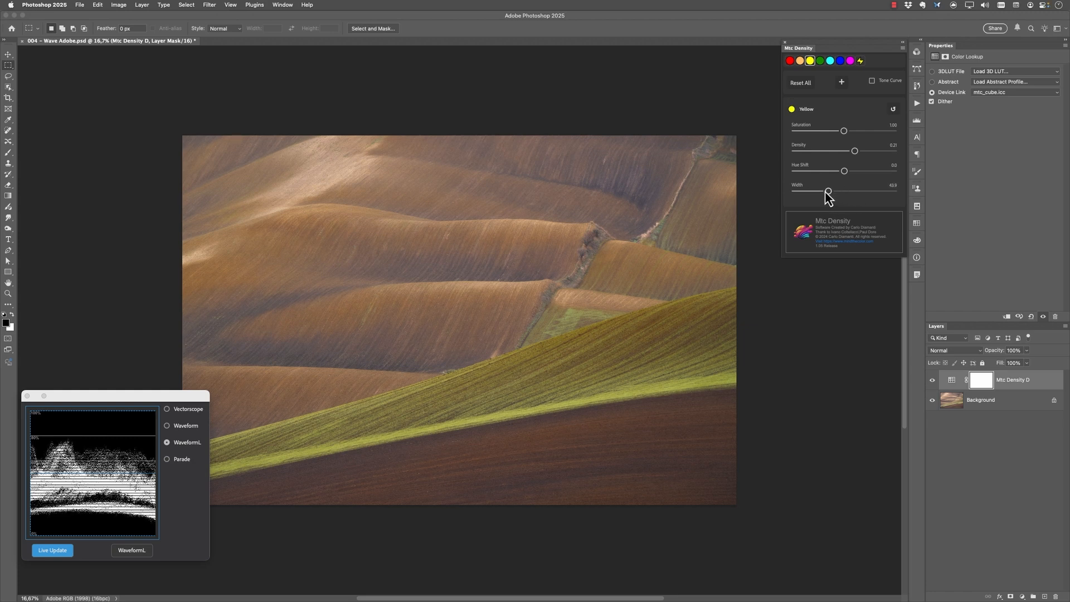
pyautogui.click(800, 63)
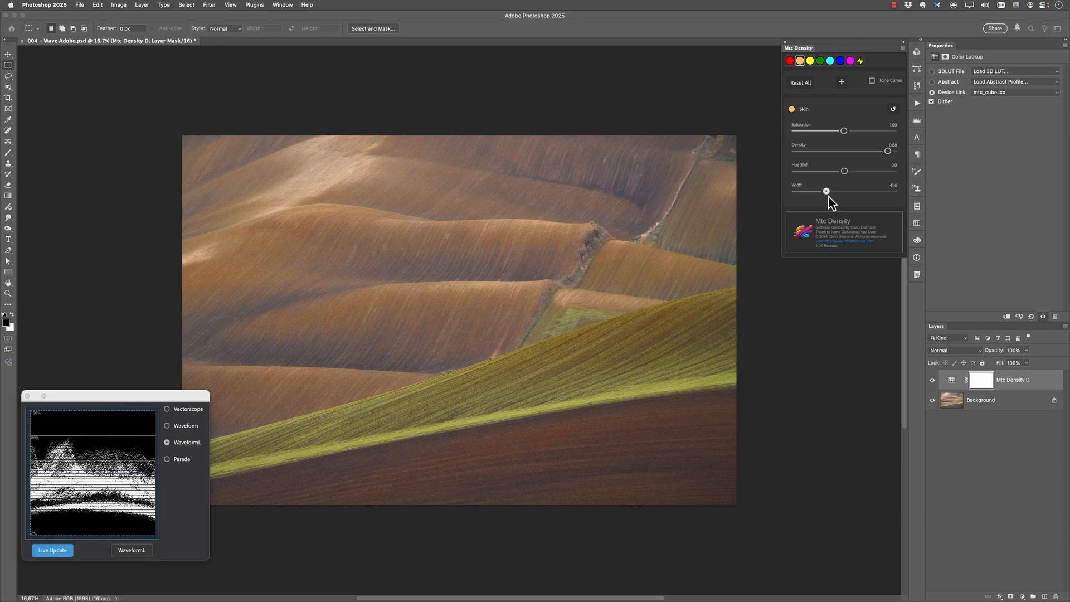
pyautogui.moveTo(826, 191); pyautogui.dragTo(830, 191)
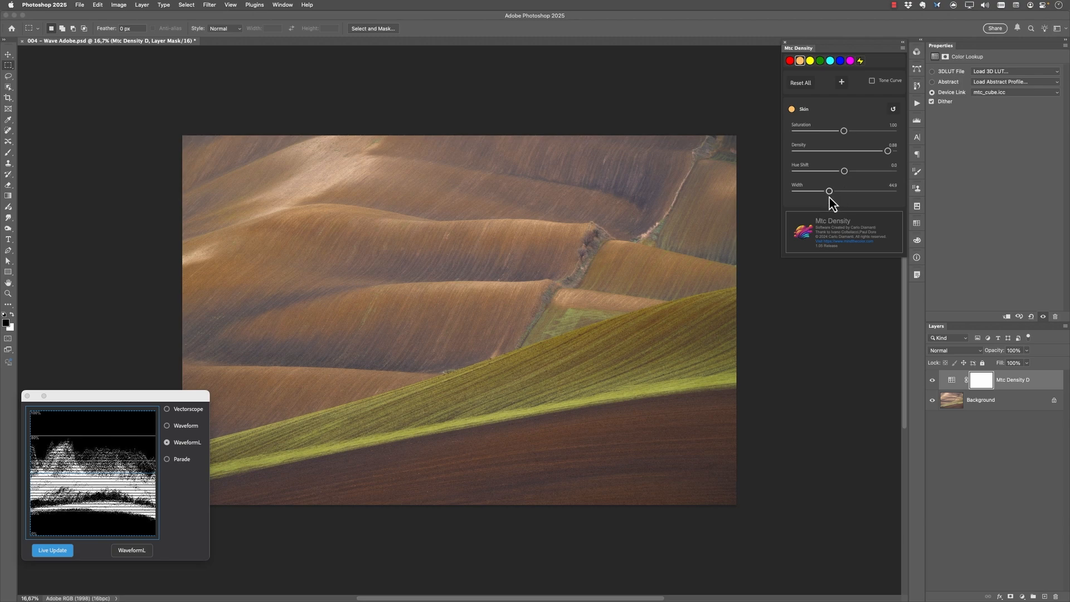
pyautogui.click(932, 381)
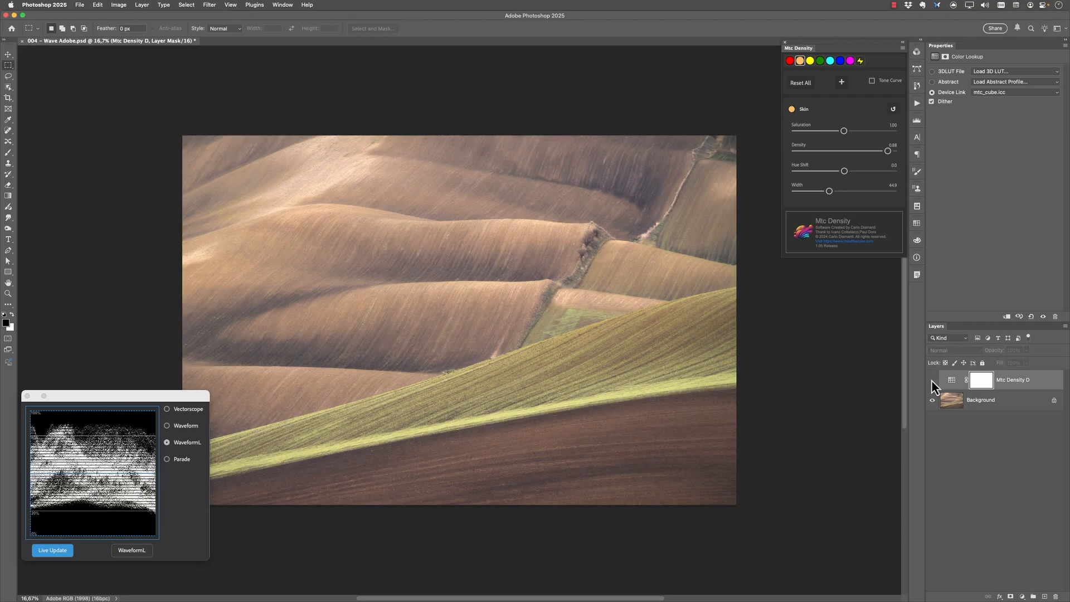
pyautogui.click(932, 381)
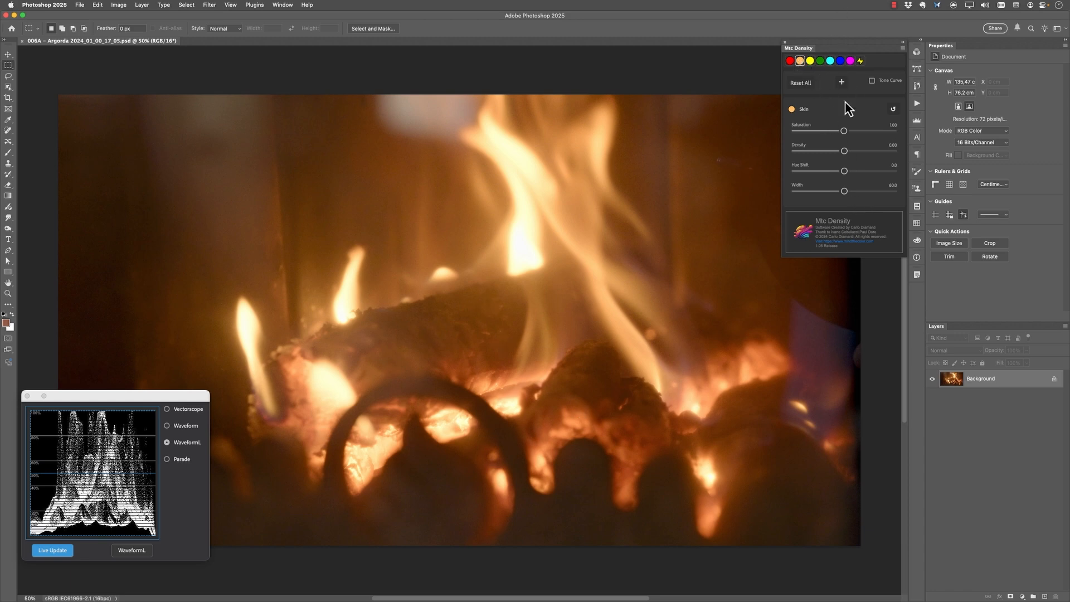
# For the fireplace photo, set the Skin density to 0.06 and saturation to 1.29, checking the image with and without Mtc Density D.
pyautogui.moveTo(844, 152); pyautogui.dragTo(846, 153)
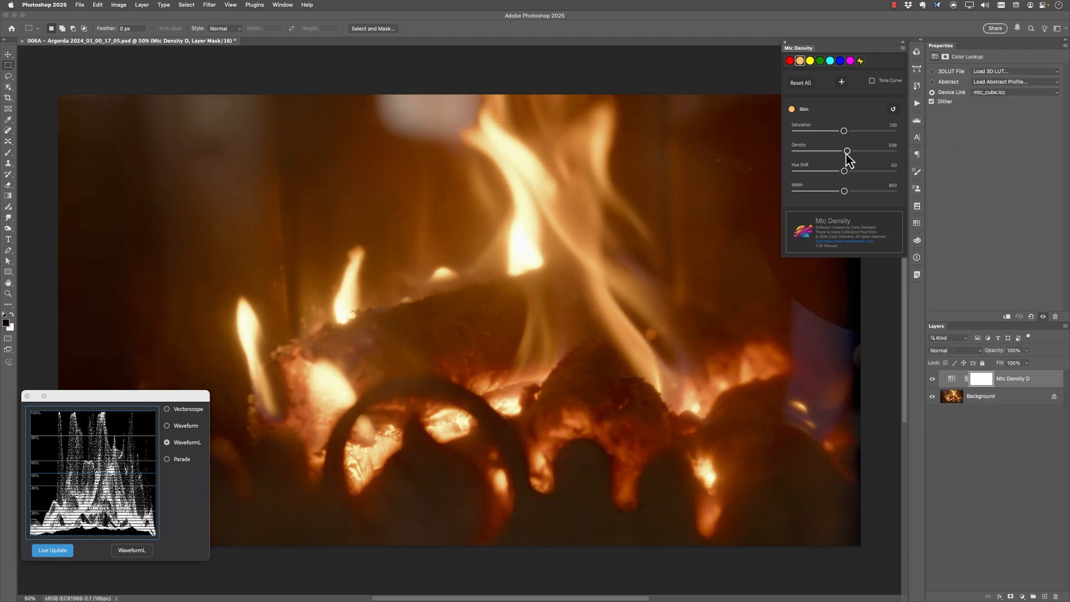
pyautogui.click(933, 380)
pyautogui.click(932, 380)
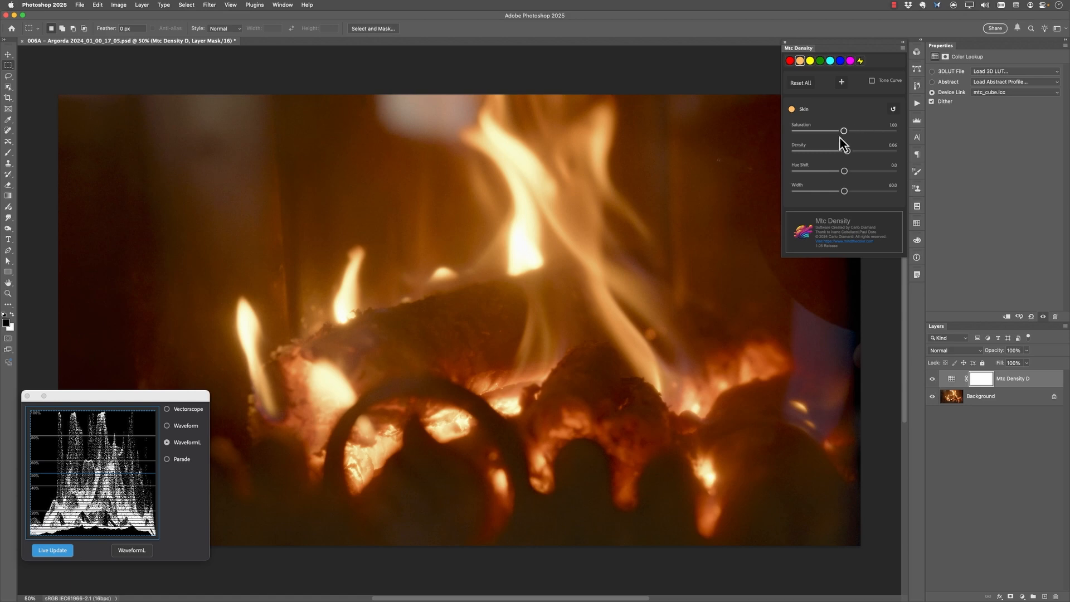
pyautogui.moveTo(844, 131); pyautogui.dragTo(853, 131)
pyautogui.moveTo(854, 136); pyautogui.dragTo(858, 132)
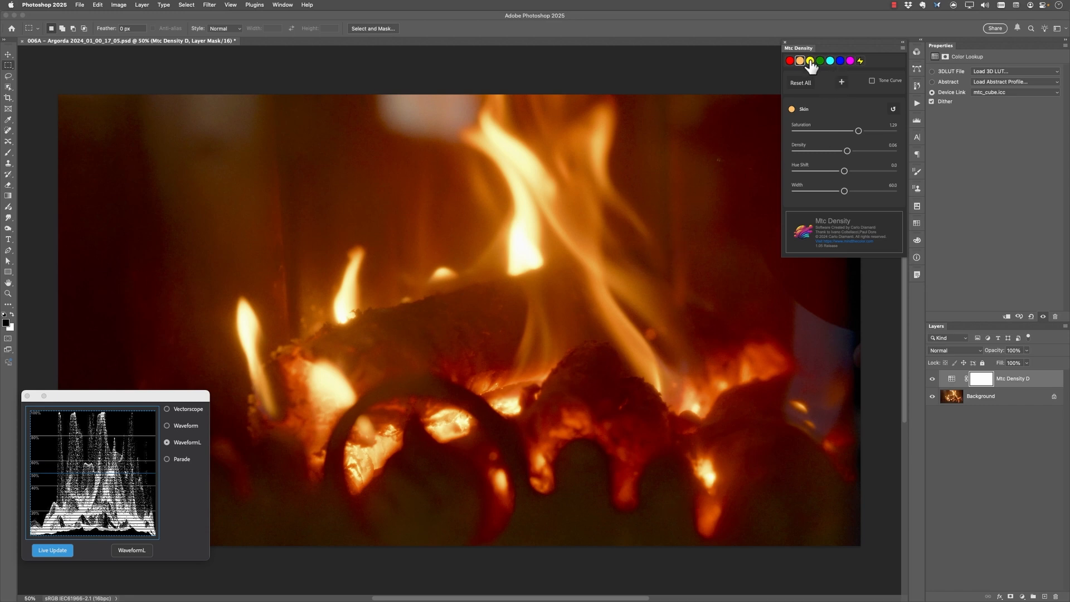
# Set the Red saturation to 1.19 and density to 0.08, comparing the fireplace photo with and without Mtc Density D.
pyautogui.click(790, 61)
pyautogui.moveTo(844, 130); pyautogui.dragTo(844, 157)
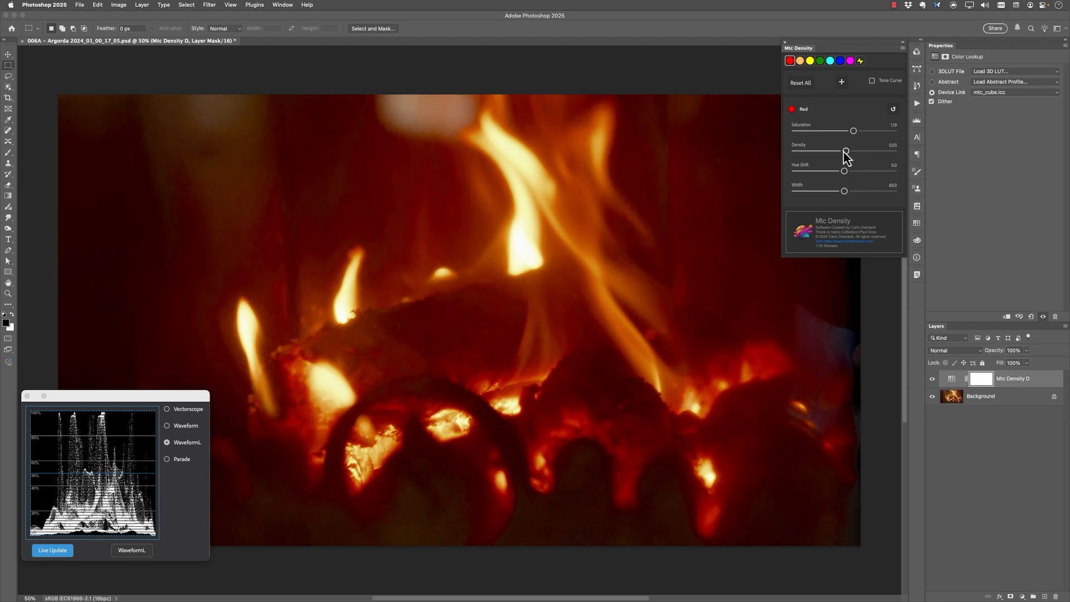
pyautogui.click(932, 379)
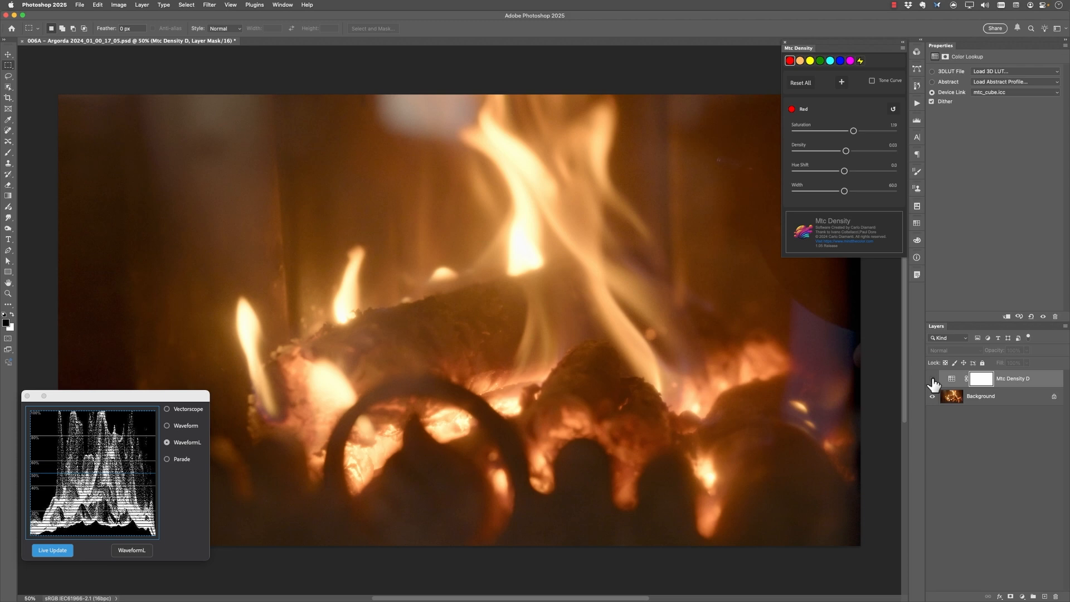
pyautogui.click(932, 379)
pyautogui.click(932, 379)
pyautogui.click(933, 379)
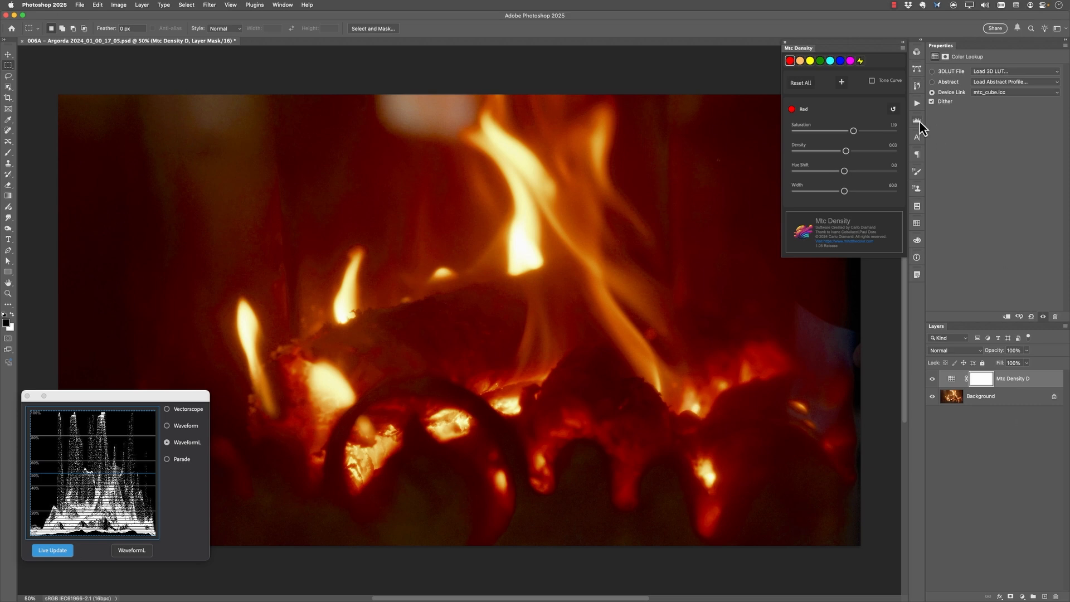
pyautogui.moveTo(845, 151); pyautogui.dragTo(848, 158)
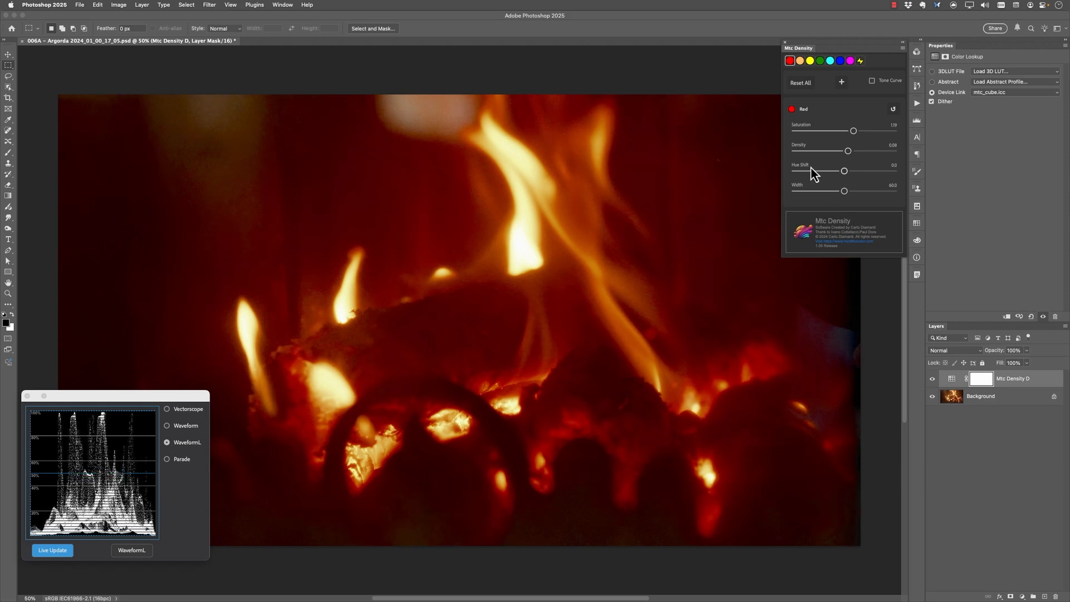
# Add a Curves adjustment directly above the Background, and brighten the midtones with a point at input 86, output 124.
pyautogui.click(1015, 400)
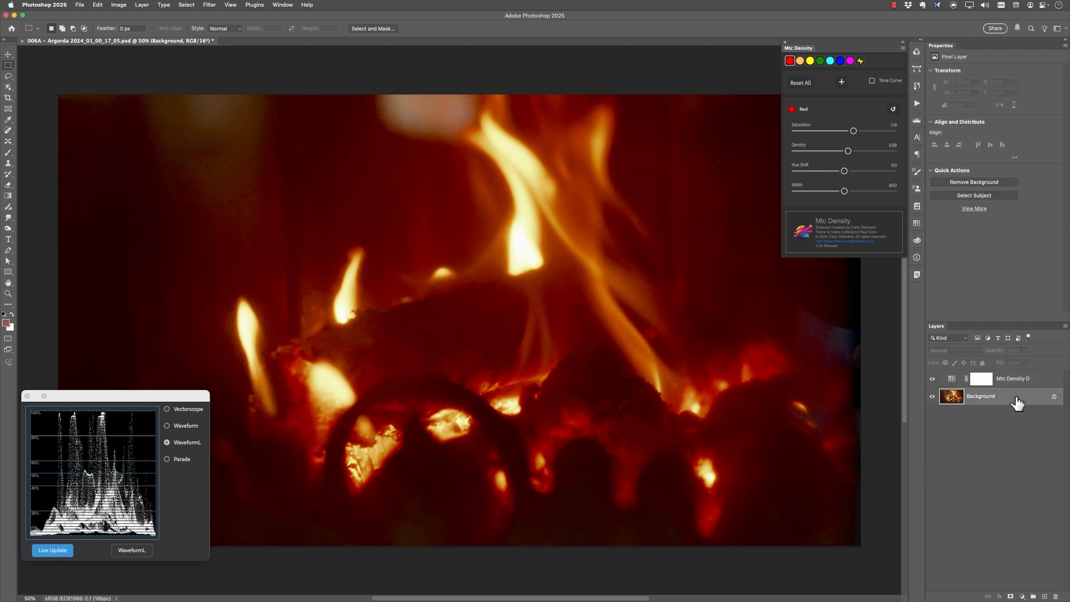
pyautogui.click(1022, 597)
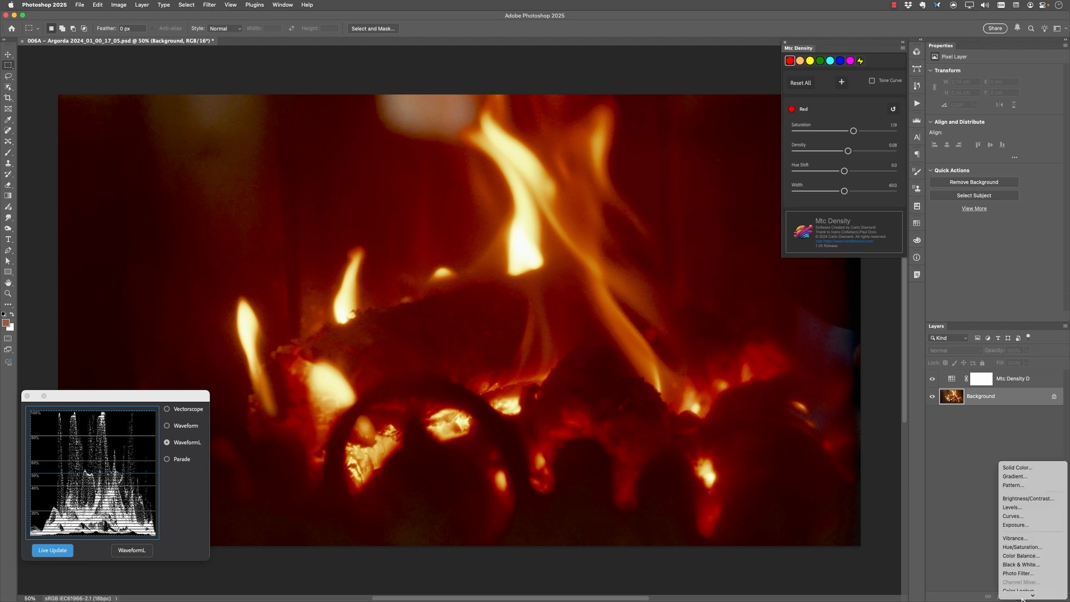
pyautogui.click(1034, 525)
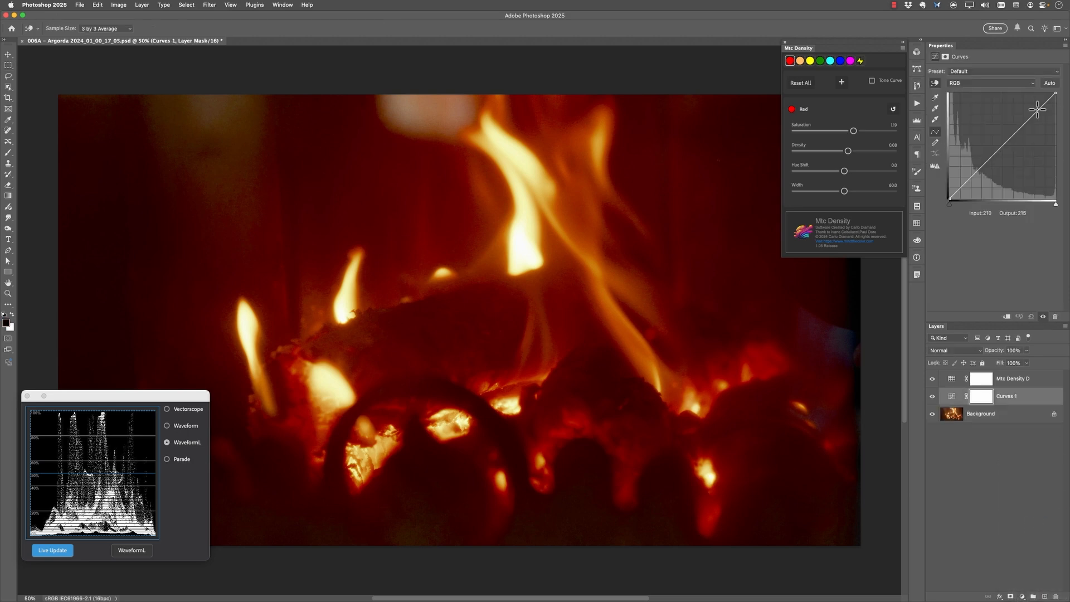
pyautogui.moveTo(991, 157); pyautogui.dragTo(985, 147)
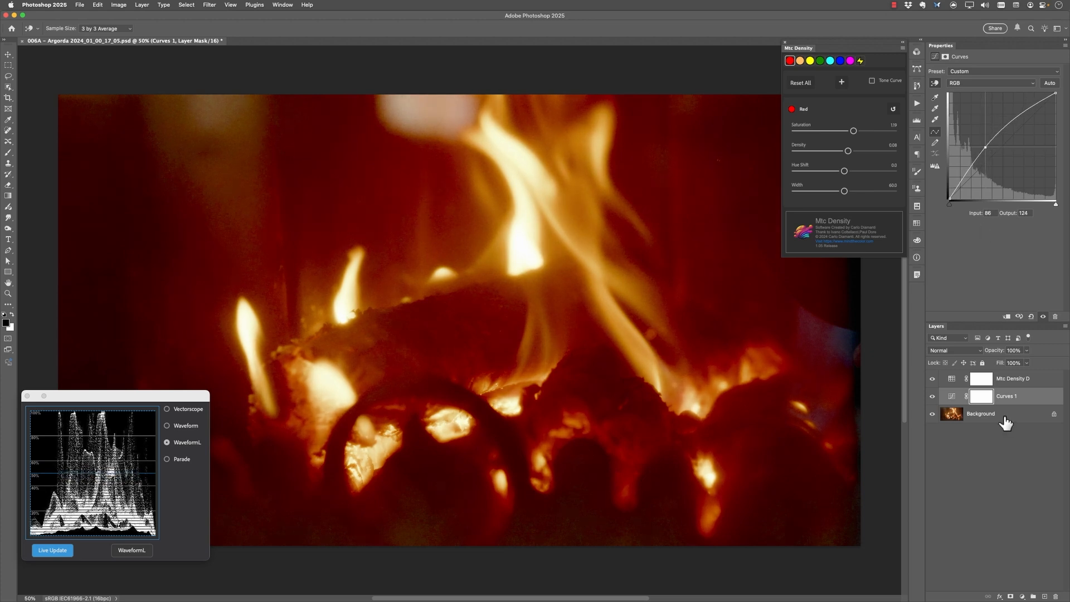
# Compare the fireplace photo with and without its adjustments, and lower the curve point's output to 116.
pyautogui.click(932, 396)
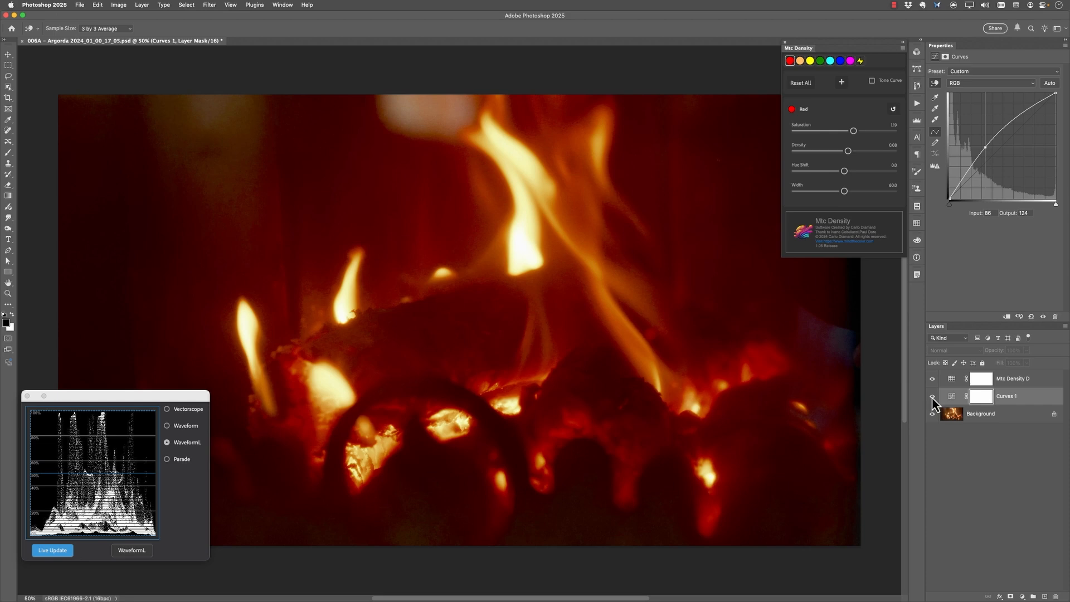
pyautogui.click(932, 396)
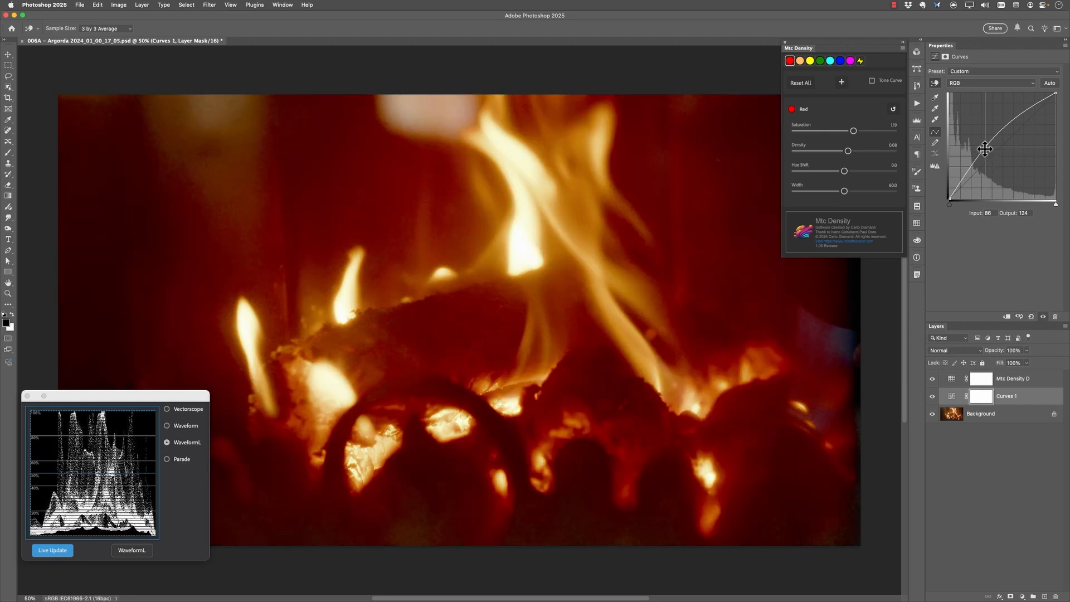
pyautogui.moveTo(984, 149); pyautogui.dragTo(985, 153)
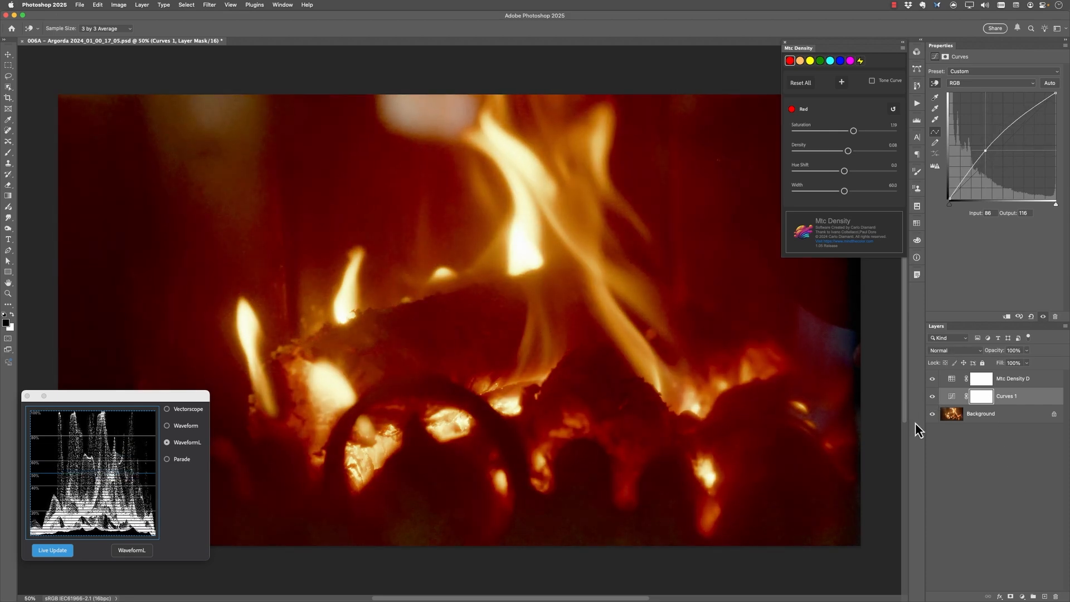
pyautogui.keyDown('alt'); pyautogui.click(932, 414); pyautogui.keyUp('alt')
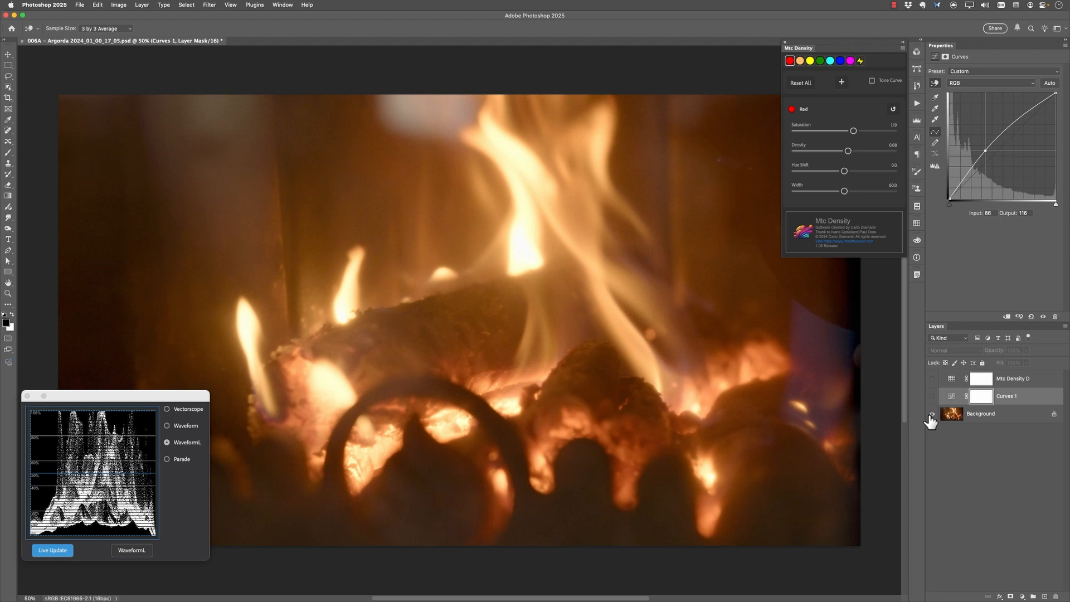
# Finish the before-and-after check of the fireplace photo by showing its adjustment layers again.
pyautogui.keyDown('alt'); pyautogui.click(932, 414); pyautogui.keyUp('alt')
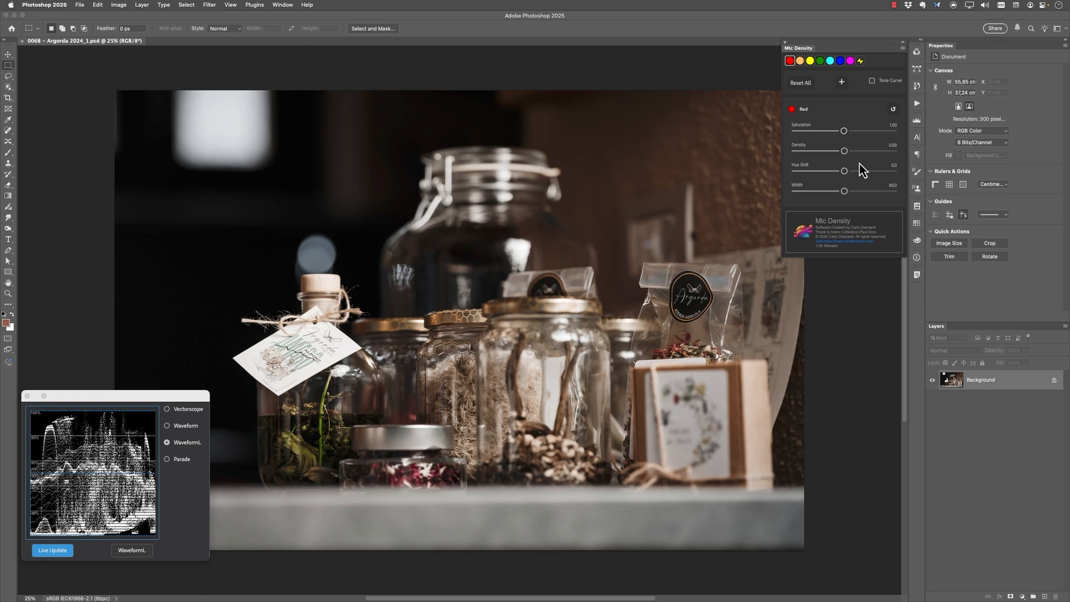
# For the glass jars photo, set the Red saturation to 1.55 and the Skin saturation to 1.40 in Mtc Density.
pyautogui.moveTo(843, 130); pyautogui.dragTo(871, 135)
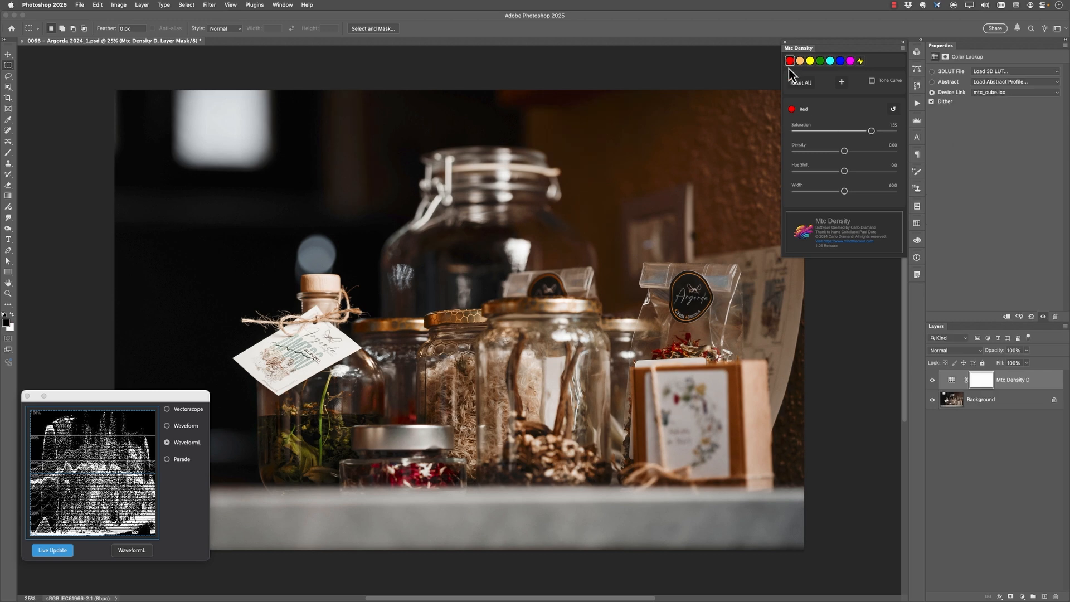
pyautogui.click(800, 61)
pyautogui.moveTo(850, 133); pyautogui.dragTo(849, 162)
# Set the Yellow saturation to 1.21 and density to -0.02, and lower the Skin density to -0.03.
pyautogui.click(810, 60)
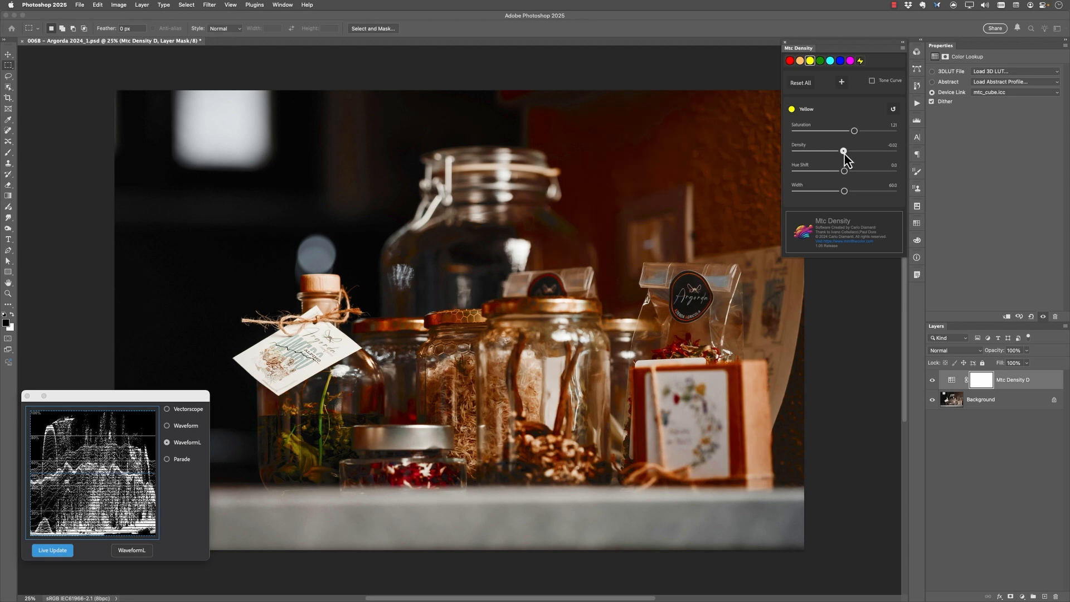
pyautogui.click(800, 60)
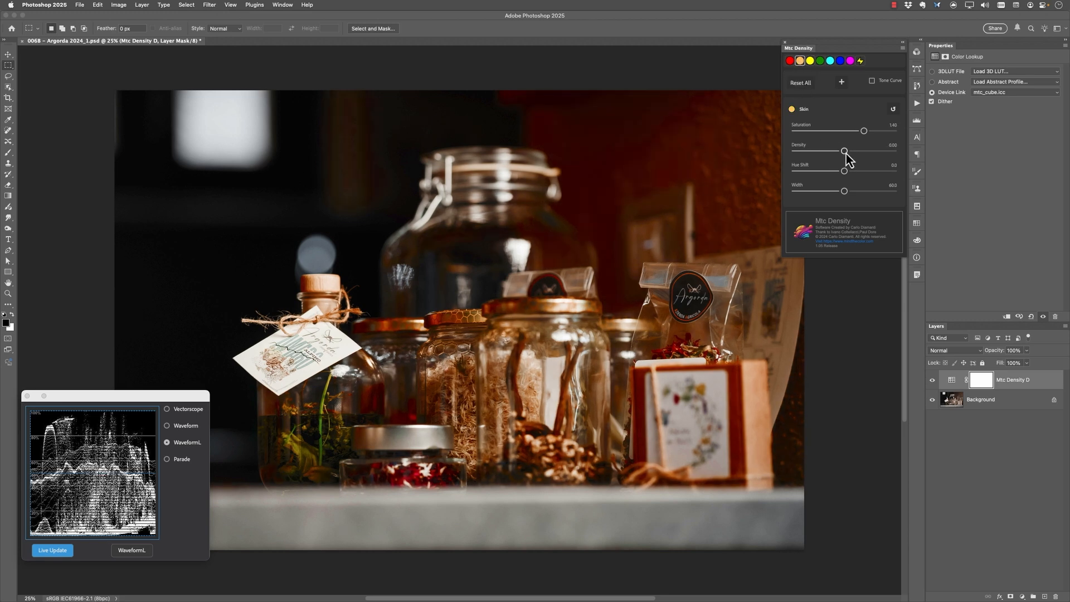
pyautogui.moveTo(846, 155); pyautogui.dragTo(840, 147)
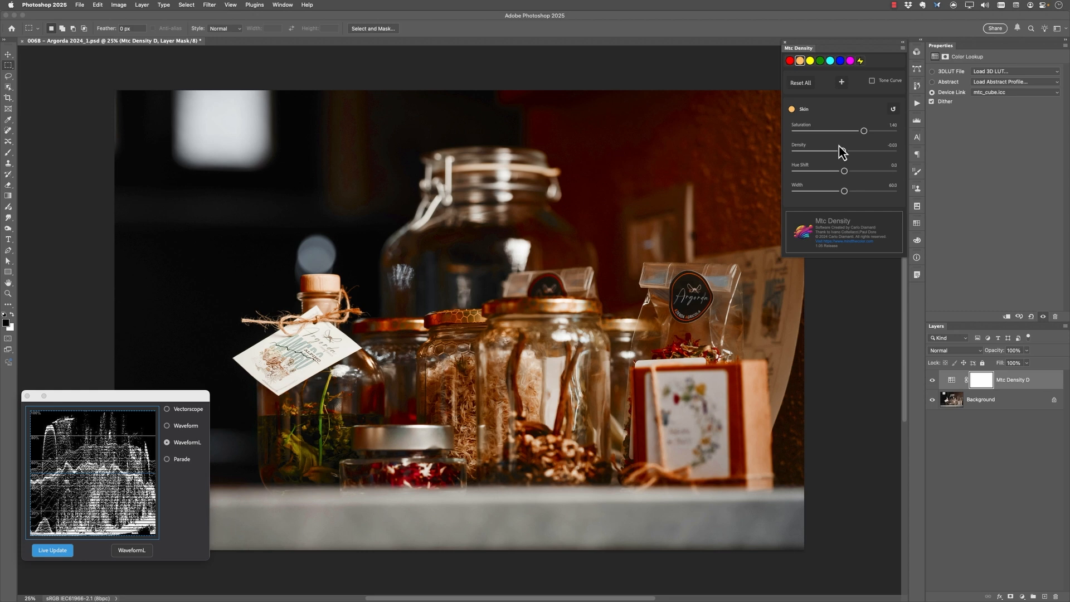
# Add a Curves adjustment directly above the Background, brightening with points at input 52, output 73 and input 160, output 179.
pyautogui.click(995, 402)
pyautogui.click(1023, 597)
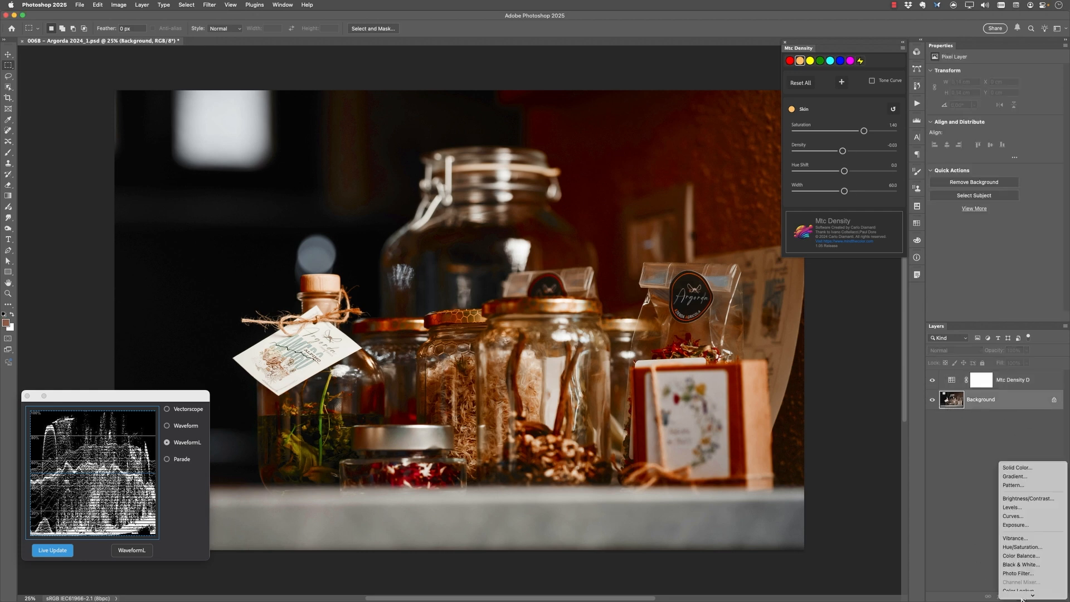
pyautogui.click(1040, 523)
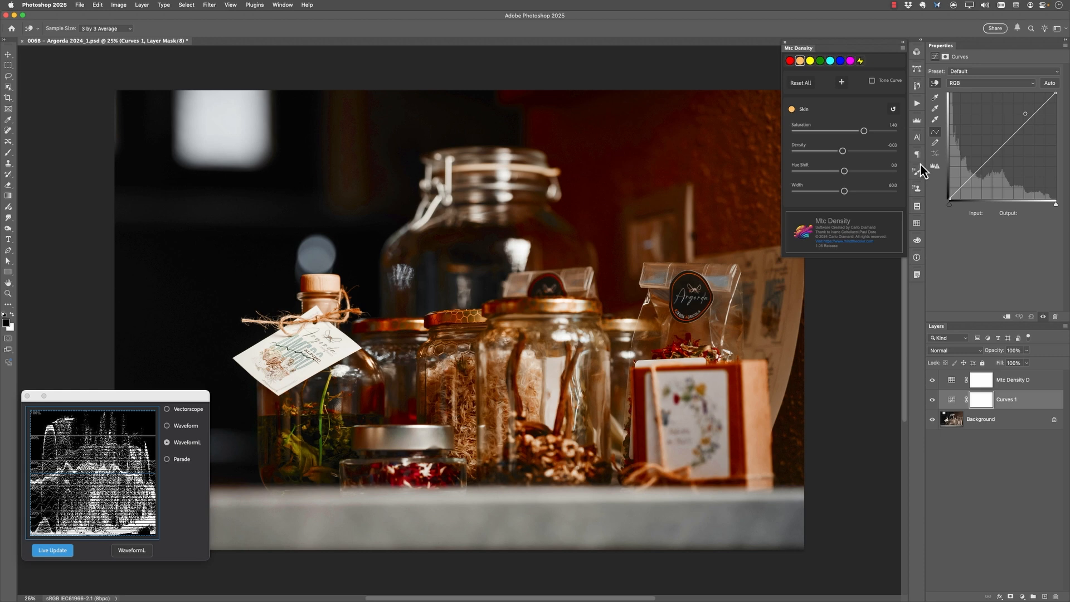
pyautogui.click(973, 169)
pyautogui.moveTo(974, 169); pyautogui.dragTo(970, 169)
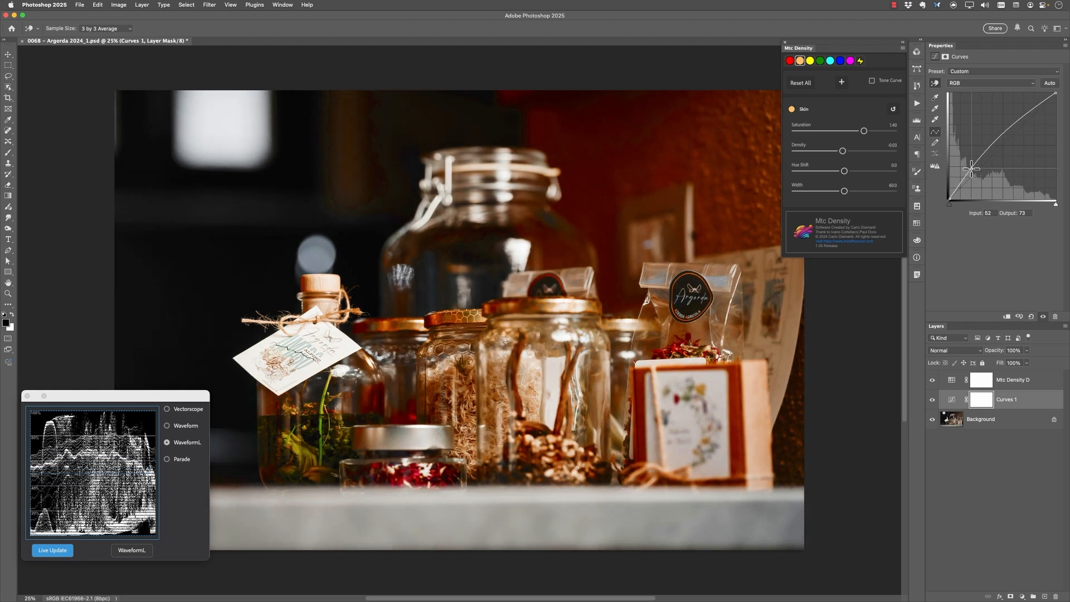
pyautogui.moveTo(1014, 122); pyautogui.dragTo(1016, 124)
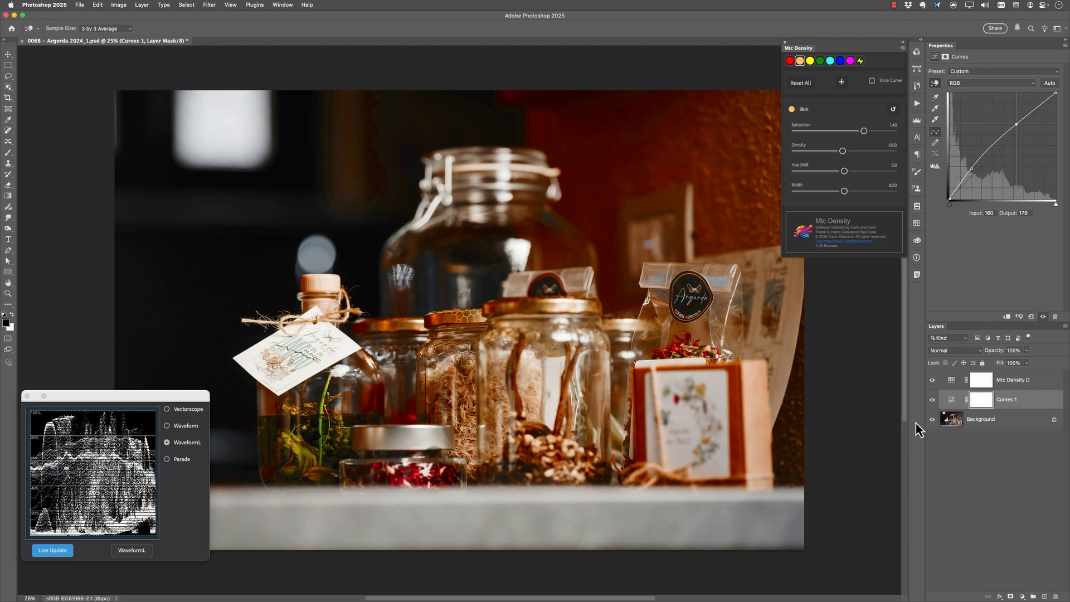
# Compare the jars photo with and without its Curves and Mtc Density adjustments, checking both layers' settings.
pyautogui.keyDown('alt'); pyautogui.click(933, 421); pyautogui.keyUp('alt')
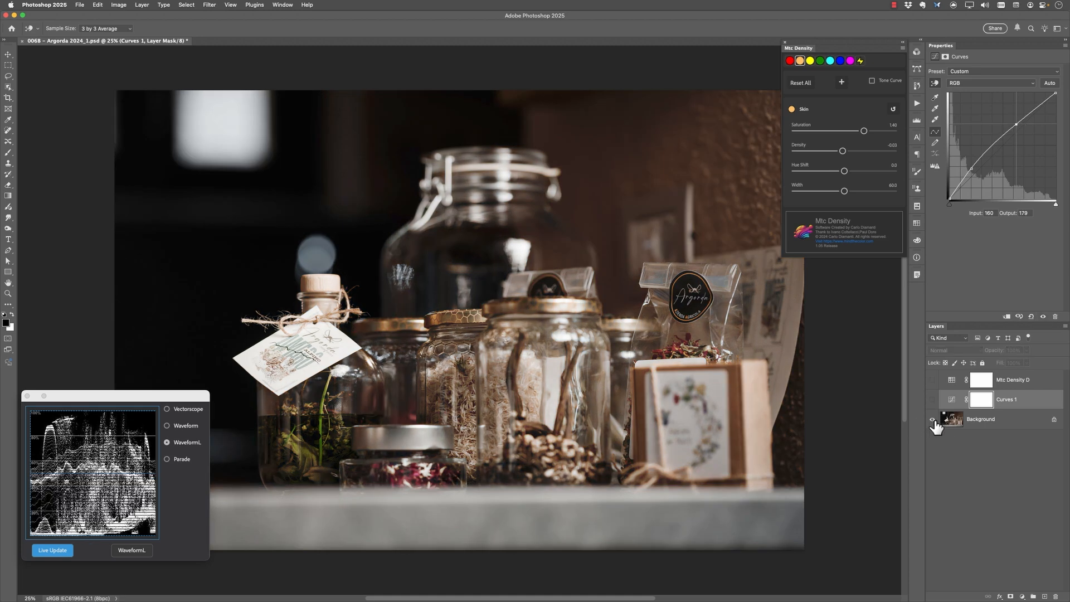
pyautogui.keyDown('alt'); pyautogui.click(933, 421); pyautogui.keyUp('alt')
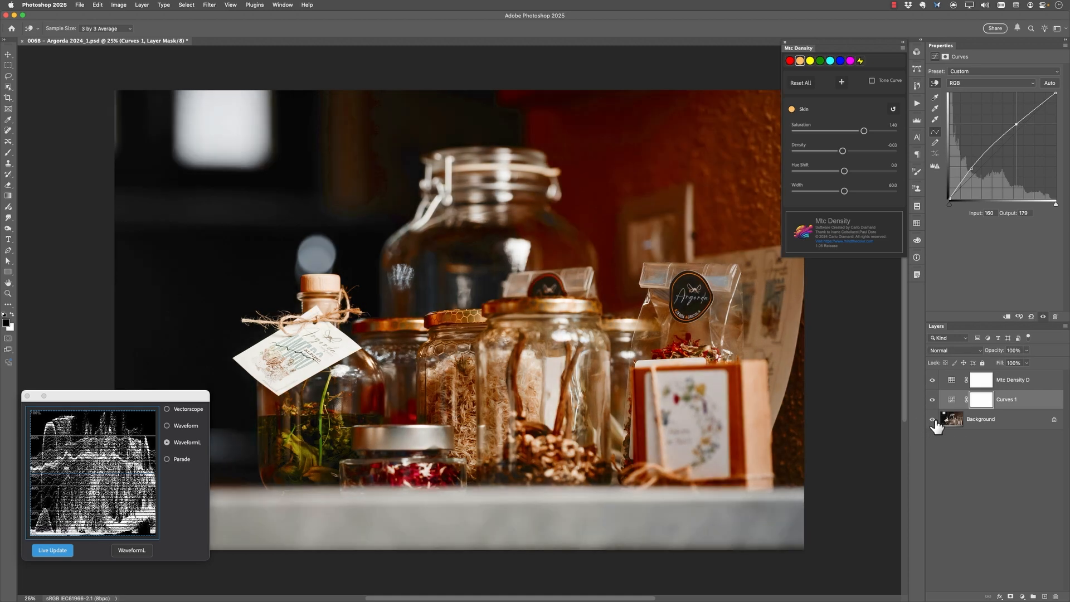
pyautogui.click(932, 380)
pyautogui.click(933, 399)
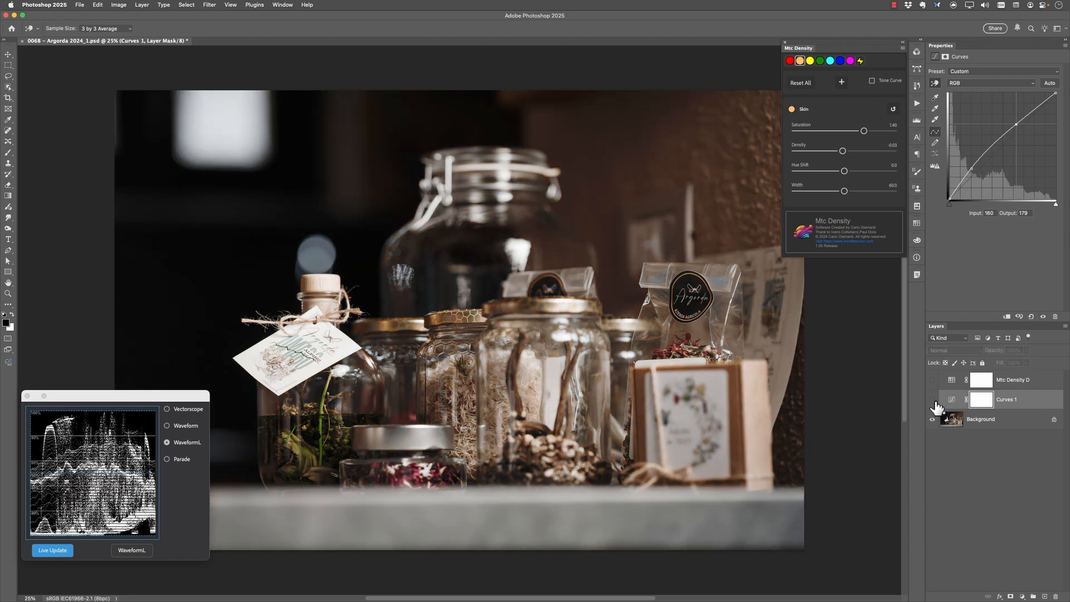
pyautogui.click(933, 400)
pyautogui.click(933, 381)
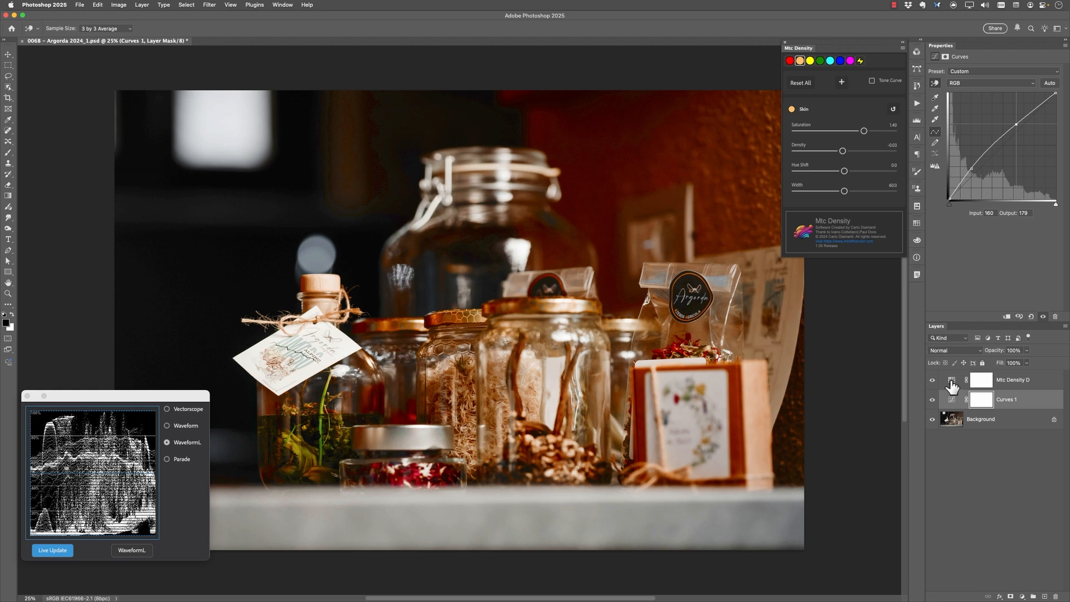
pyautogui.click(950, 380)
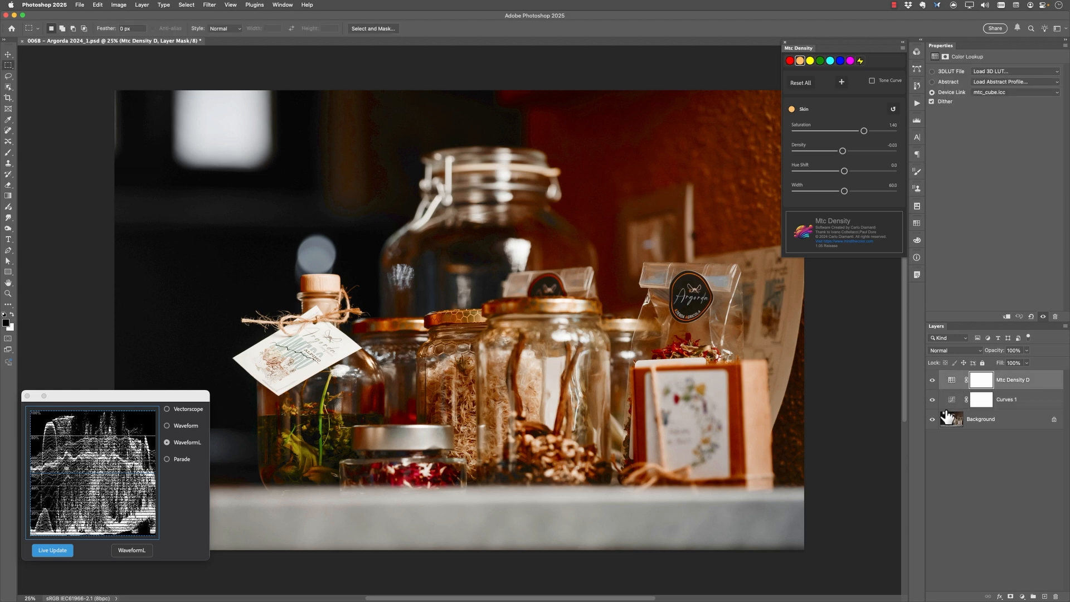
pyautogui.click(950, 401)
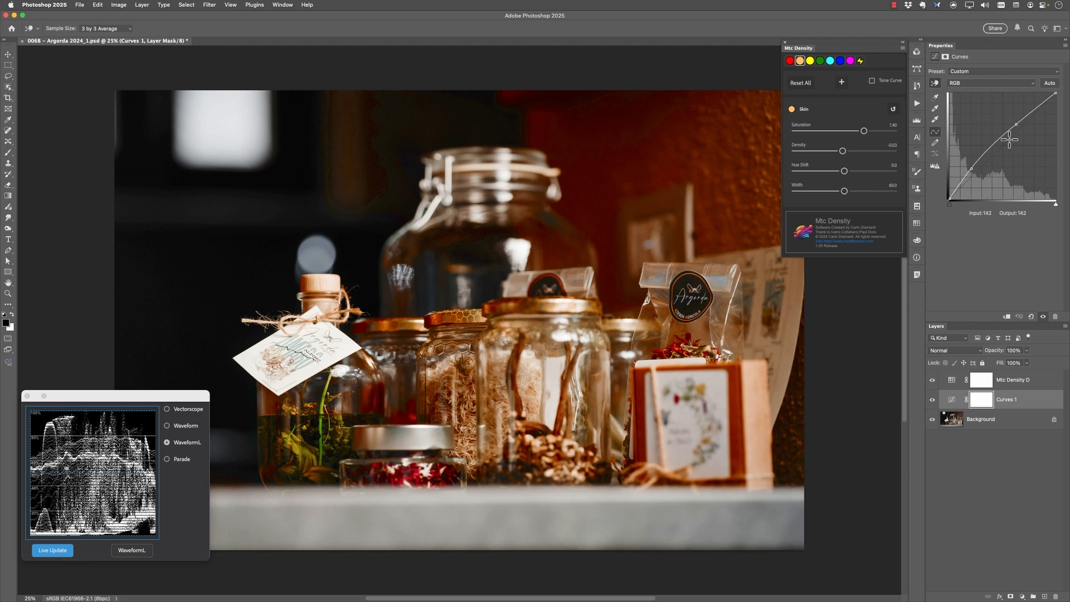
pyautogui.keyDown('alt'); pyautogui.click(933, 420); pyautogui.keyUp('alt')
pyautogui.keyDown('alt'); pyautogui.click(933, 421); pyautogui.keyUp('alt')
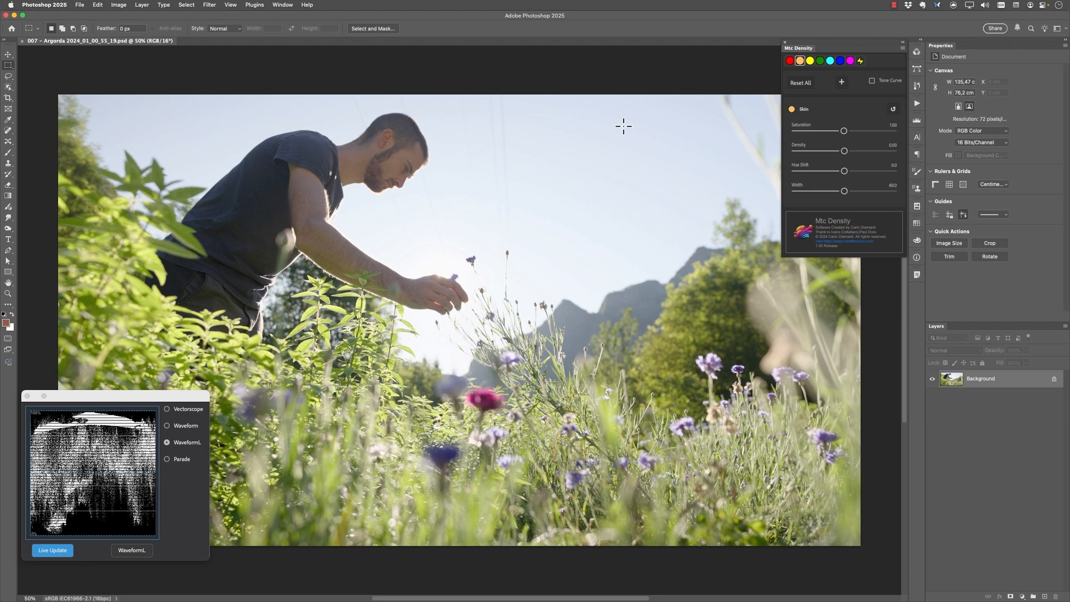
# For the backlit flower meadow photo, set the Cyan saturation to 2.00 and density to 1.00 in Mtc Density.
pyautogui.click(831, 62)
pyautogui.moveTo(844, 134); pyautogui.dragTo(895, 141)
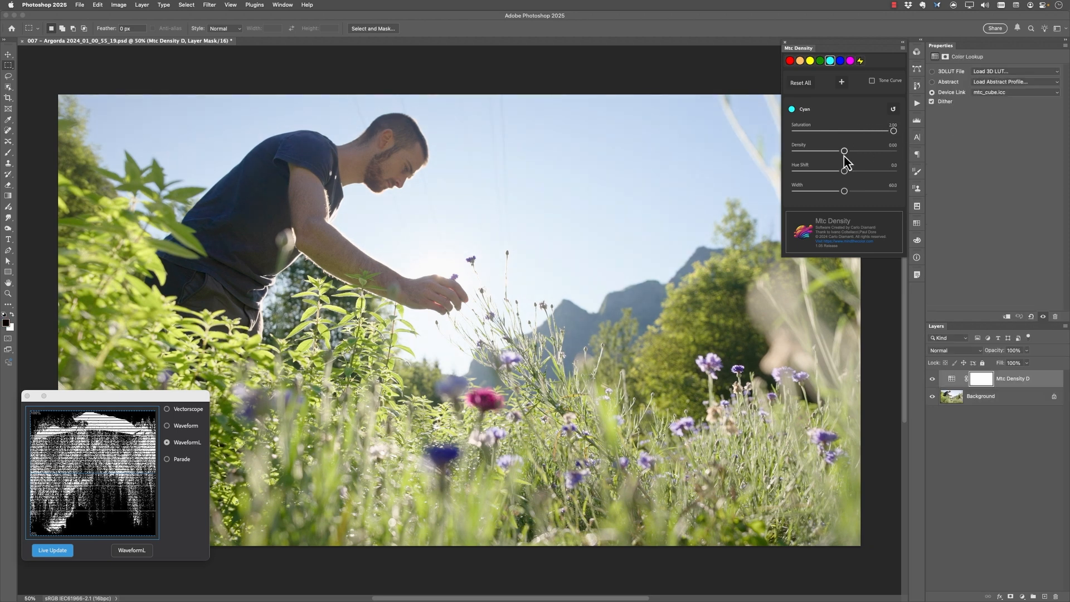
pyautogui.moveTo(844, 156); pyautogui.dragTo(895, 162)
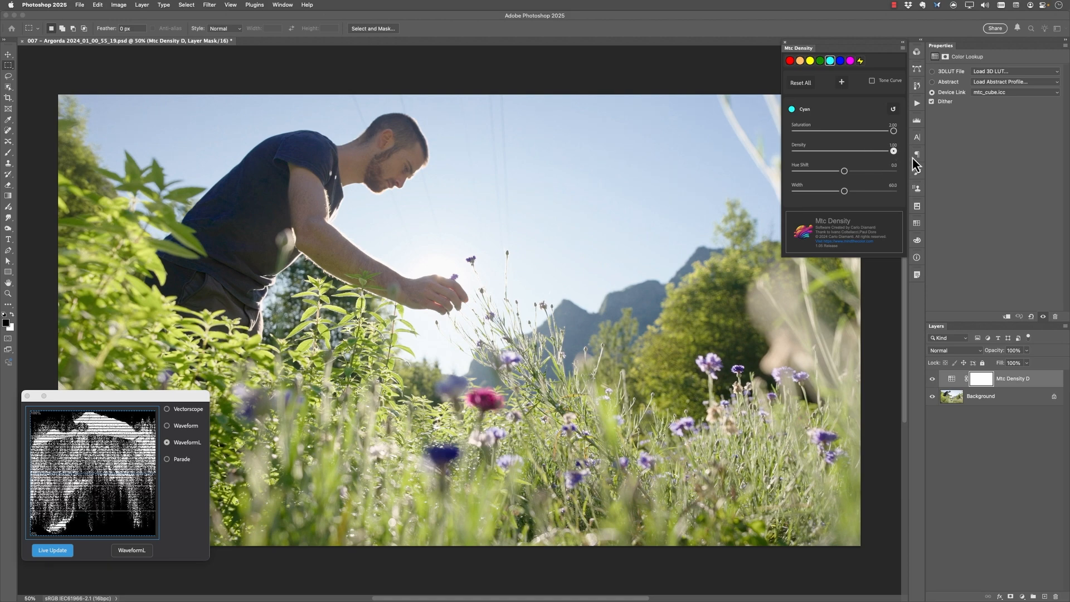
# Set the Blue saturation to 2.00 and density to 0.88, comparing the photo with and without Mtc Density D.
pyautogui.click(840, 61)
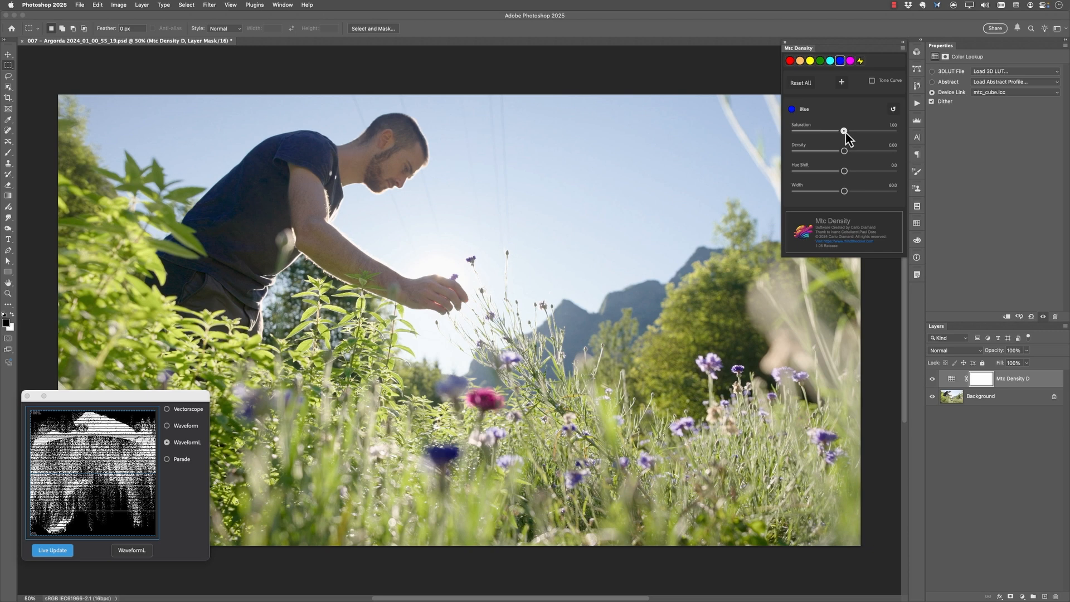
pyautogui.moveTo(844, 133); pyautogui.dragTo(886, 140)
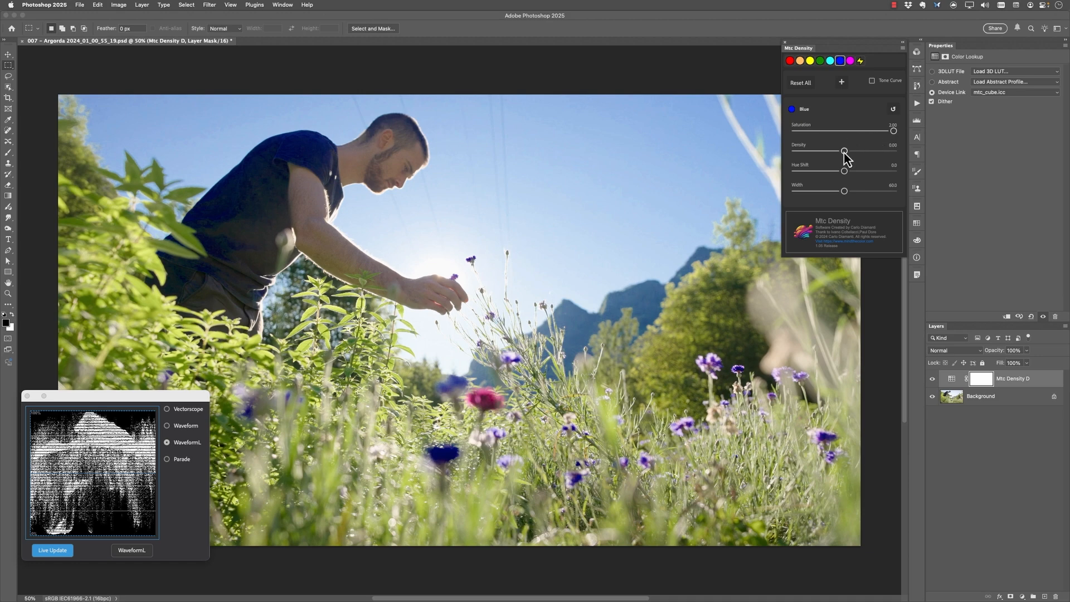
pyautogui.moveTo(844, 152); pyautogui.dragTo(889, 158)
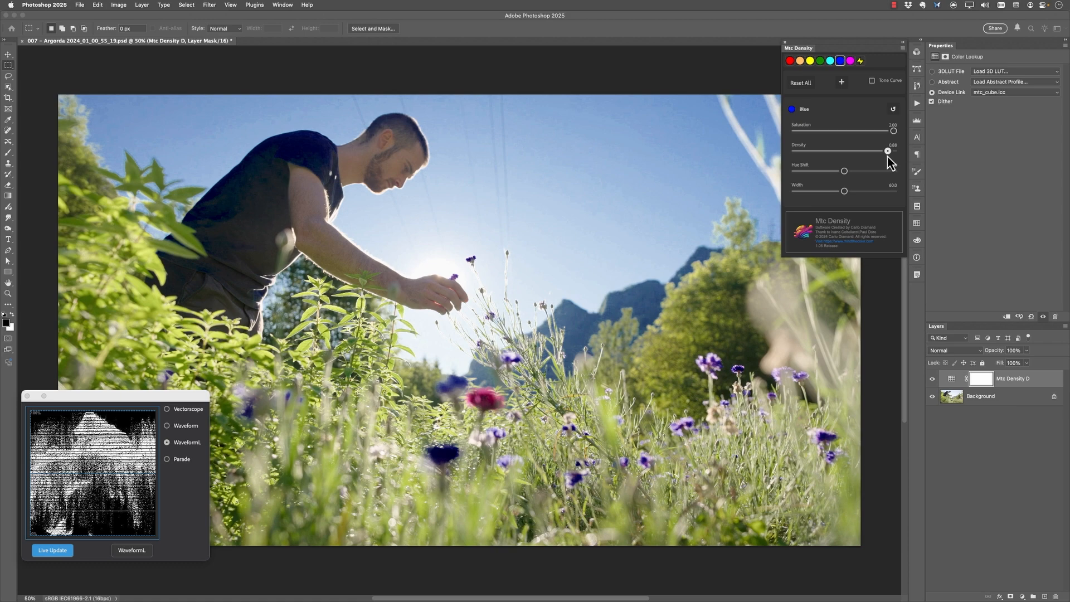
pyautogui.click(933, 379)
pyautogui.click(932, 380)
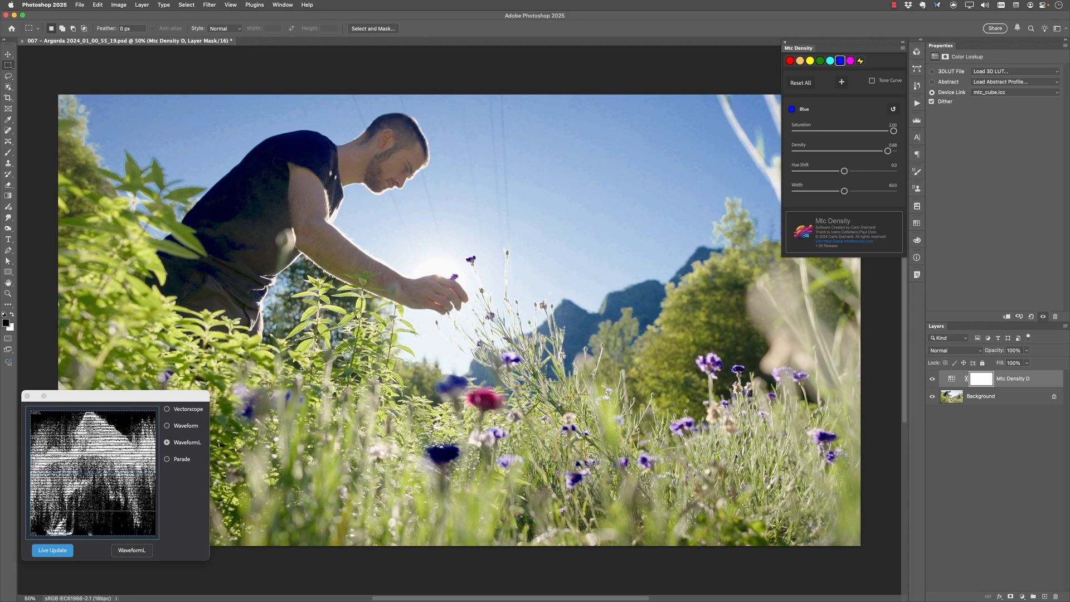
# Paint black at 40% brush opacity on the Mtc Density D mask over the dark blue flowers to soften the effect.
pyautogui.press('b')
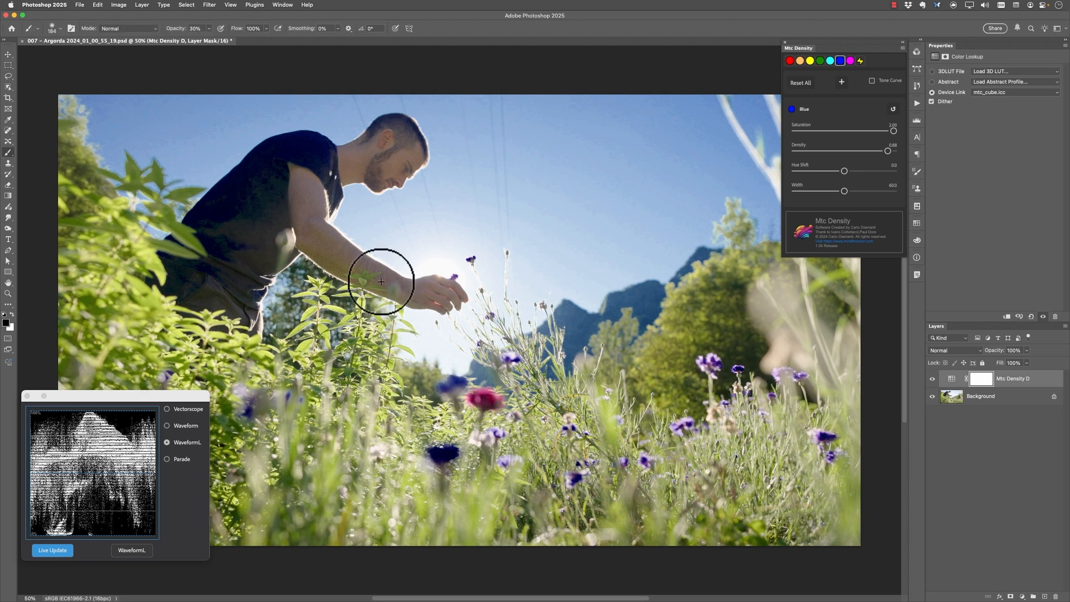
pyautogui.moveTo(456, 447); pyautogui.dragTo(459, 448)
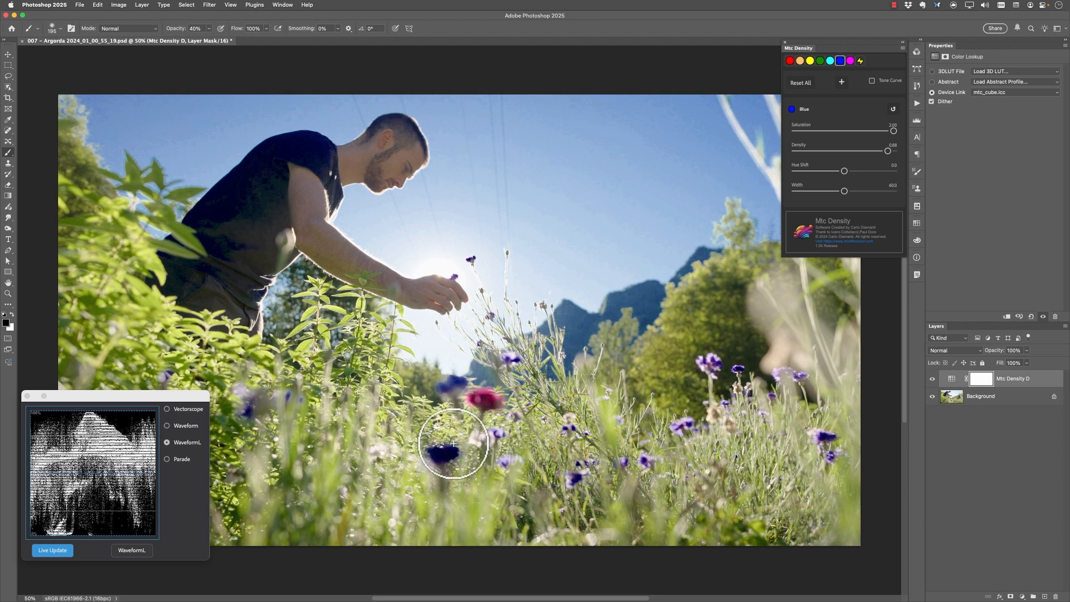
pyautogui.moveTo(438, 458)
pyautogui.mouseDown()
pyautogui.moveTo(447, 449)
pyautogui.moveTo(429, 454)
pyautogui.mouseUp()
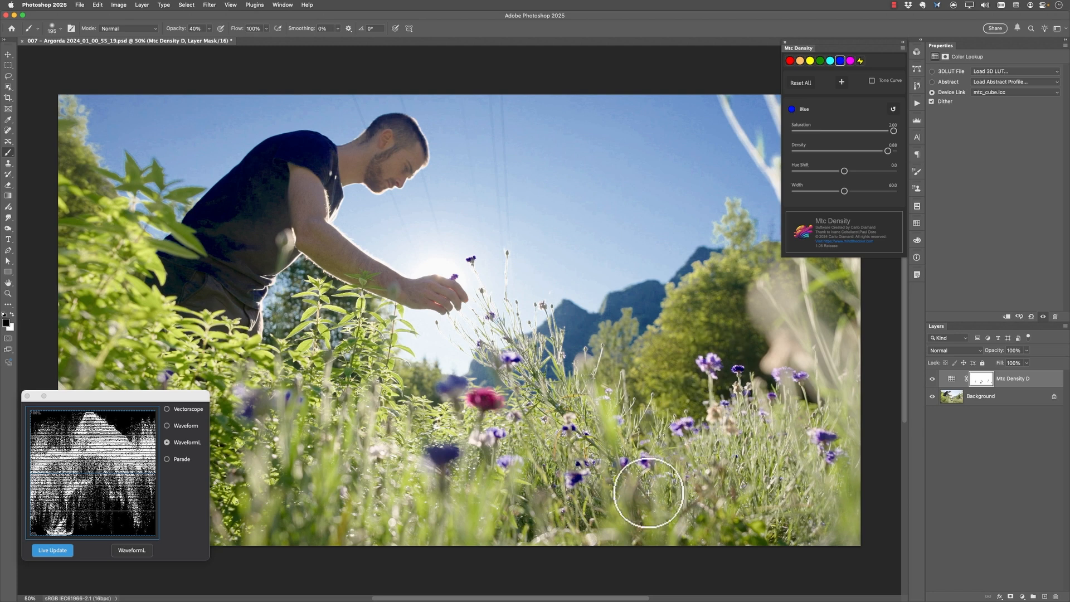
# Target the Mtc Density D adjustment itself, show the Vectorscope, and set the Blue hue shift to -4.9.
pyautogui.click(951, 380)
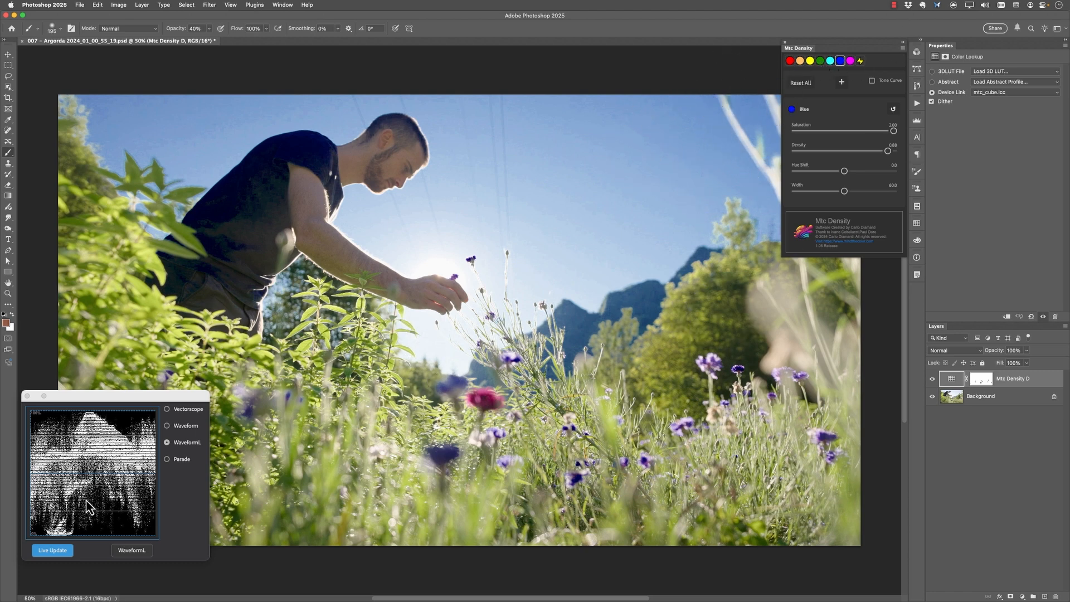
pyautogui.click(184, 409)
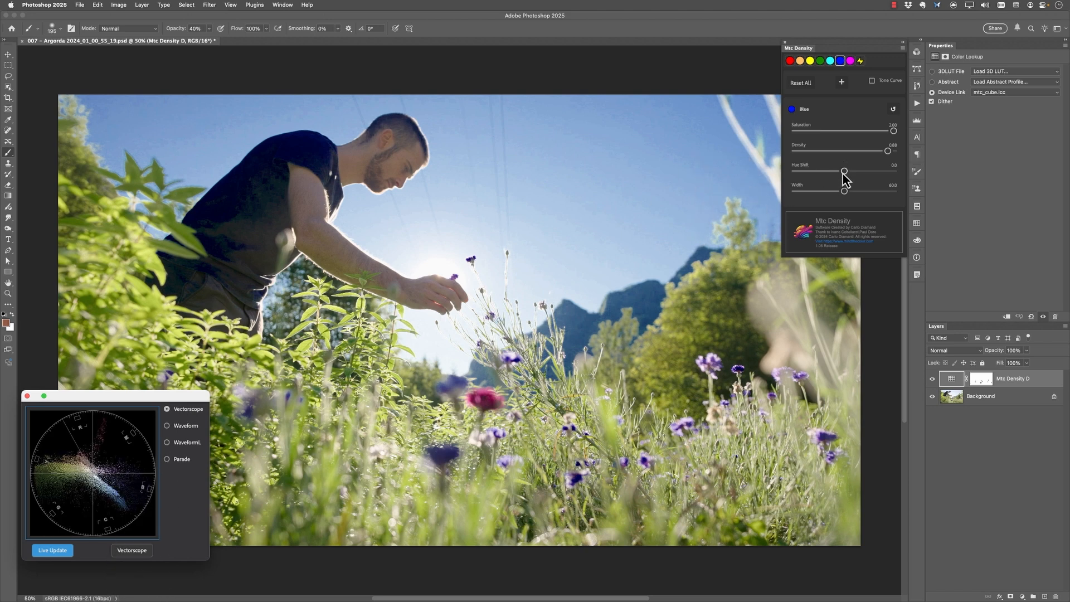
pyautogui.moveTo(843, 175); pyautogui.dragTo(839, 174)
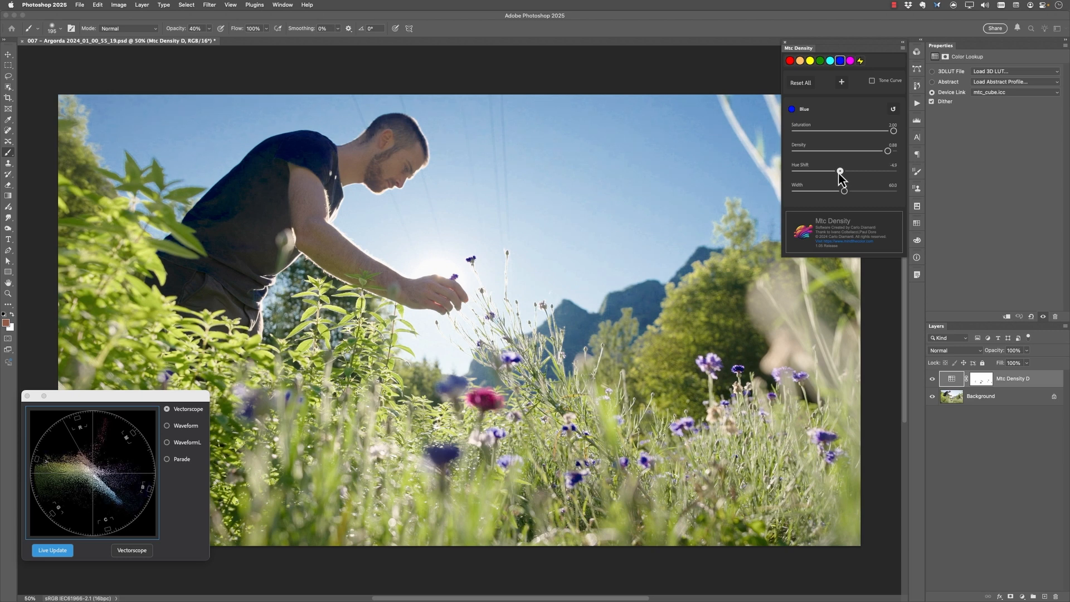
# Enrich the foliage by setting the Green saturation to 1.70 and hue shift to 4.2.
pyautogui.click(820, 61)
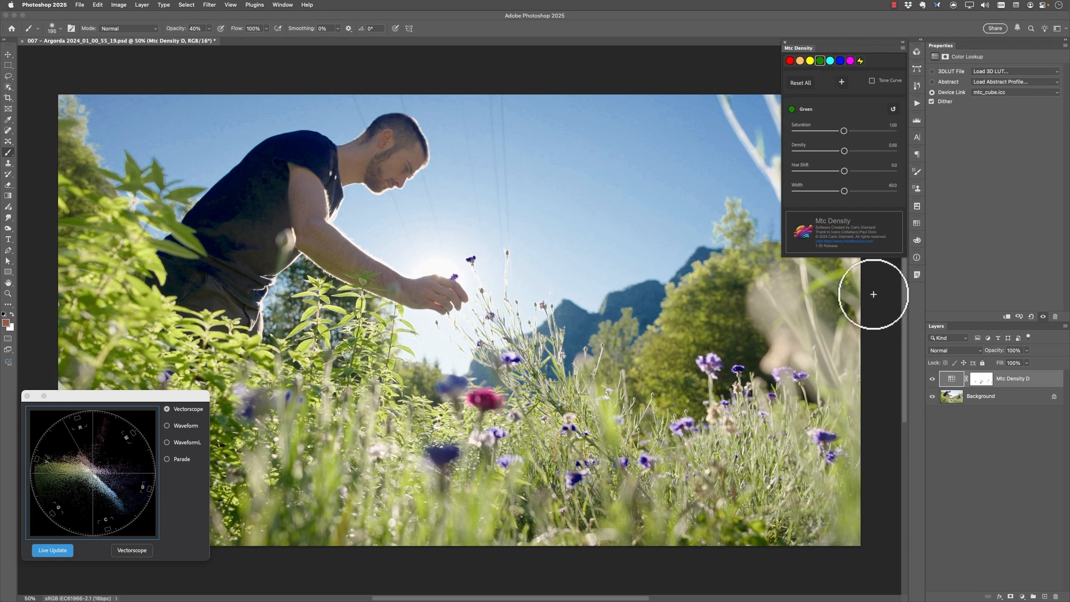
pyautogui.moveTo(844, 131); pyautogui.dragTo(881, 138)
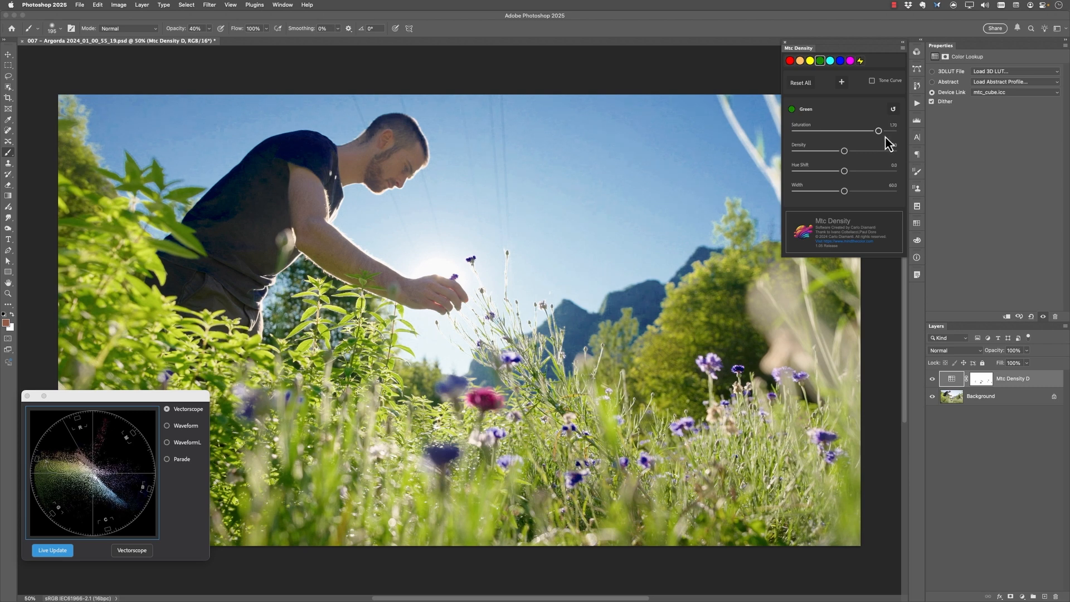
pyautogui.moveTo(844, 171)
pyautogui.mouseDown()
pyautogui.moveTo(824, 175)
pyautogui.moveTo(848, 179)
pyautogui.mouseUp()
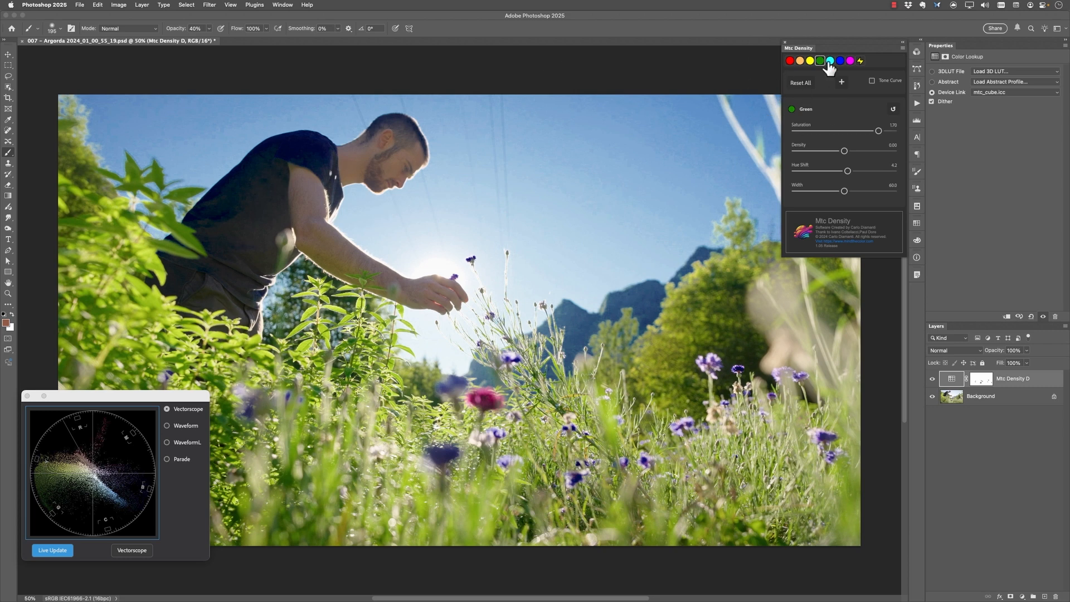
# Set the Skin saturation to 1.25 with a slightly lower density, and set the Highlights recovery to 0.22.
pyautogui.click(800, 61)
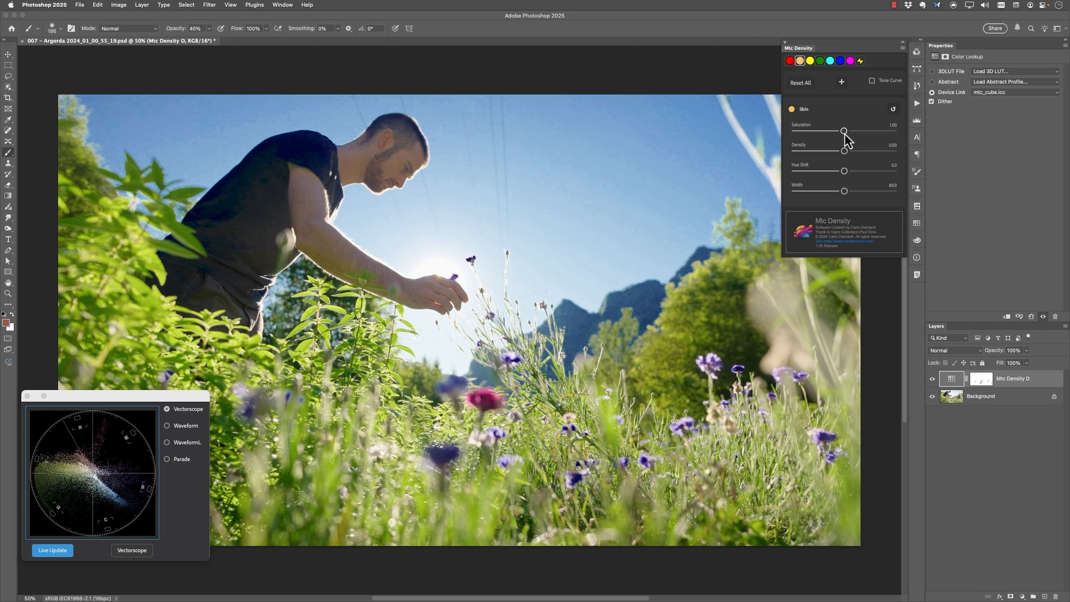
pyautogui.moveTo(853, 133); pyautogui.dragTo(842, 151)
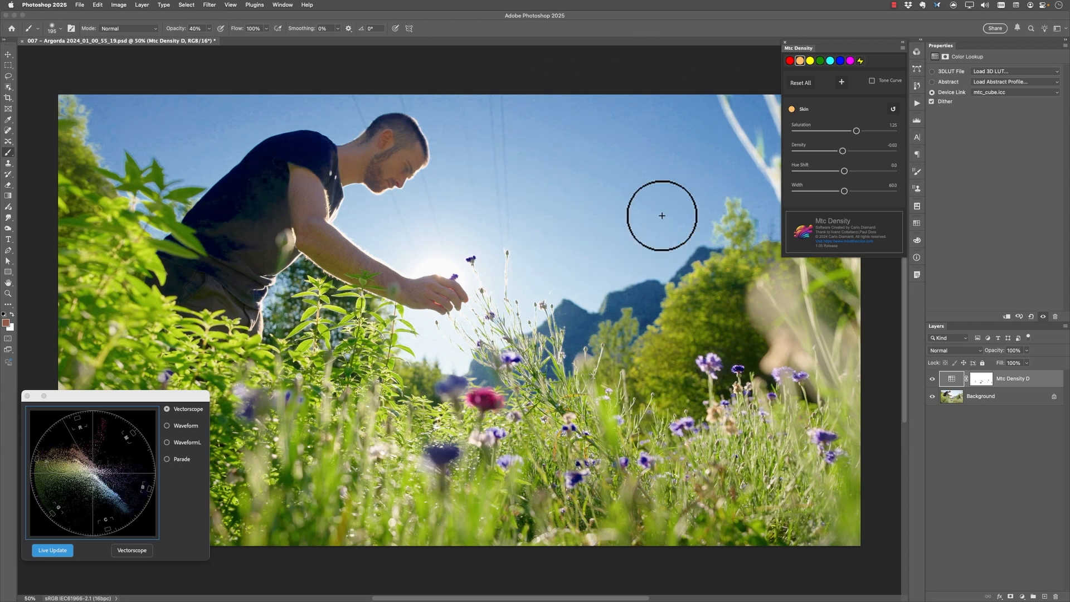
pyautogui.click(860, 61)
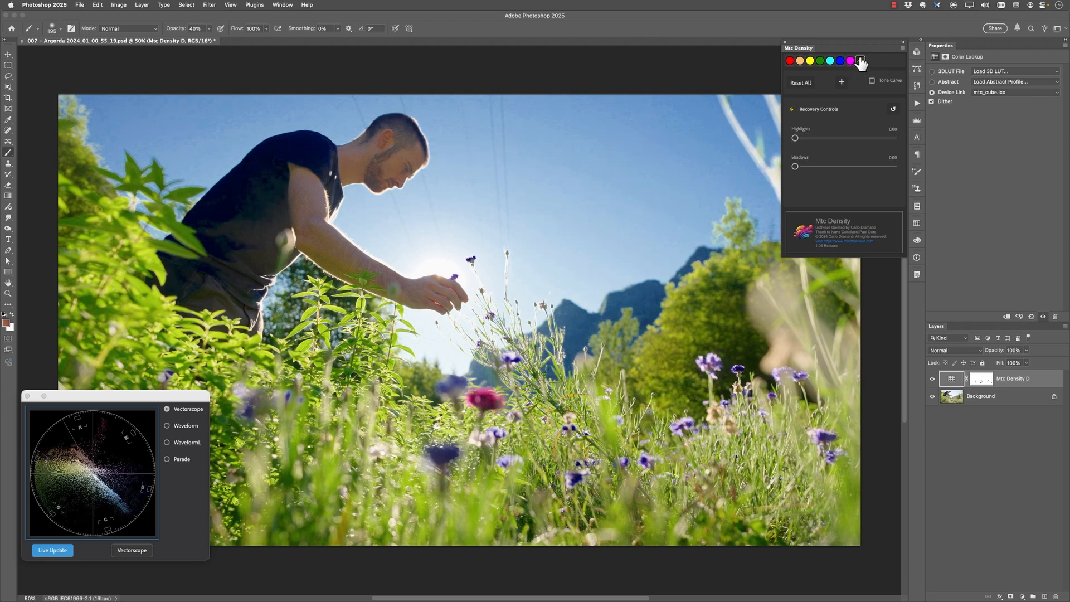
pyautogui.moveTo(795, 138)
pyautogui.mouseDown()
pyautogui.moveTo(836, 139)
pyautogui.moveTo(816, 139)
pyautogui.mouseUp()
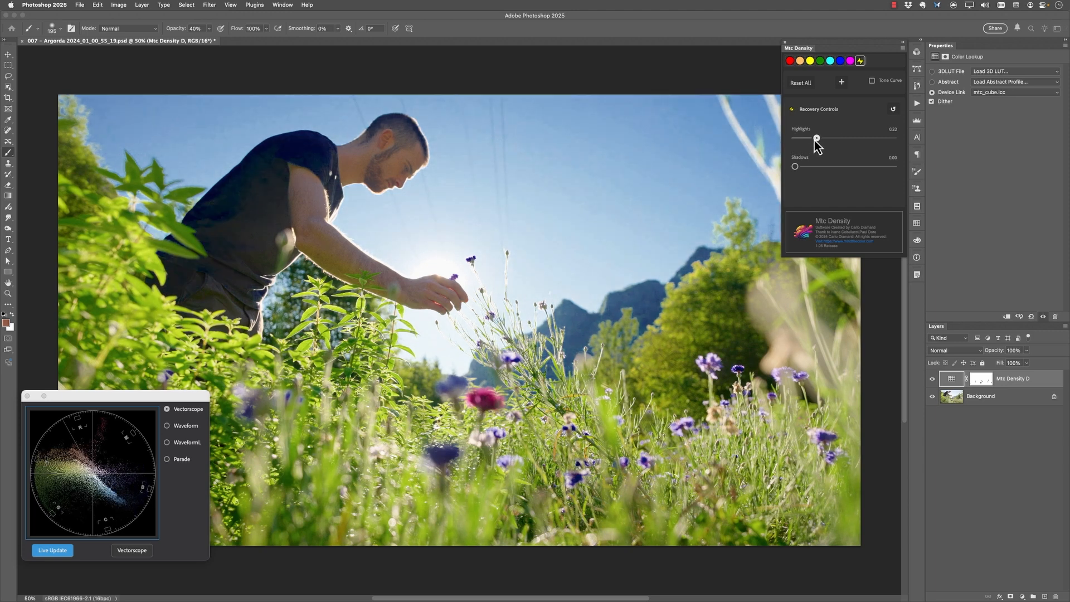
# Compare the meadow photo with and without Mtc Density D, and arrange the 007 and 008 photos in a 2-up Vertical layout.
pyautogui.click(933, 381)
pyautogui.click(933, 382)
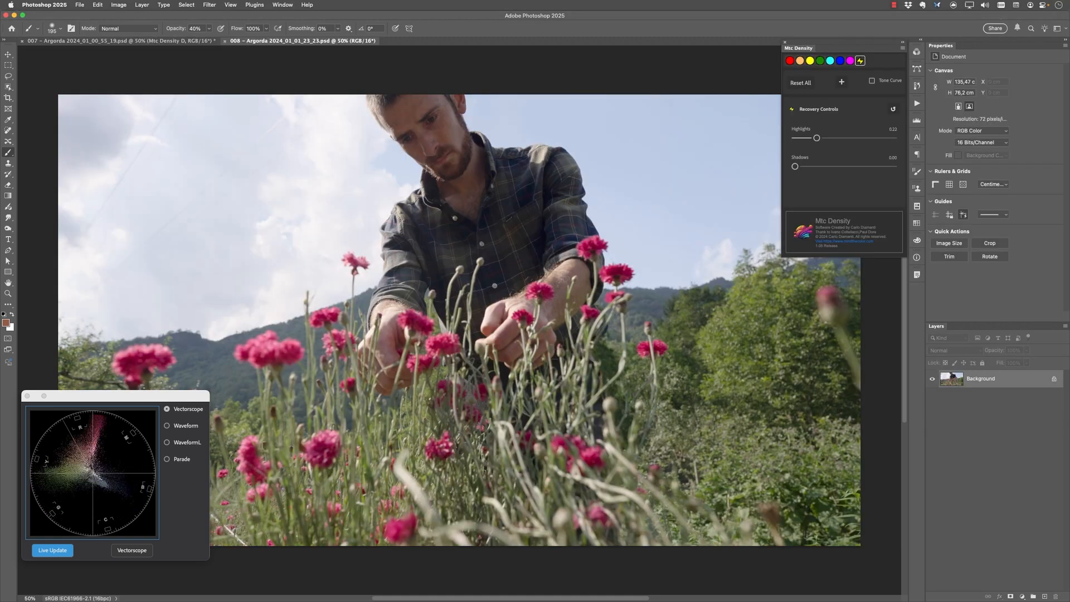
pyautogui.click(282, 6)
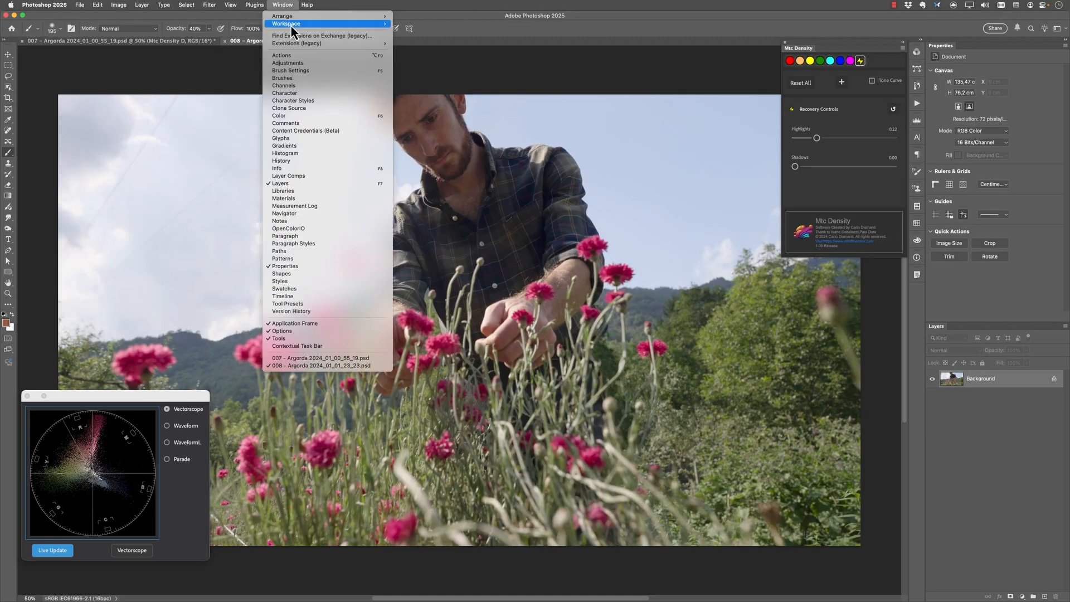
pyautogui.moveTo(296, 19)
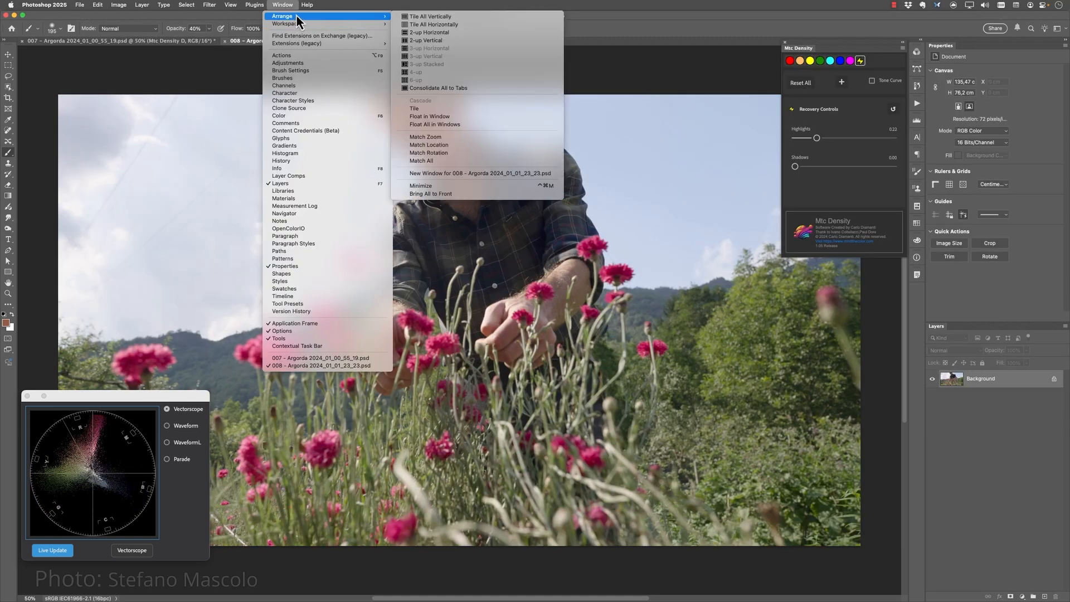
pyautogui.click(456, 44)
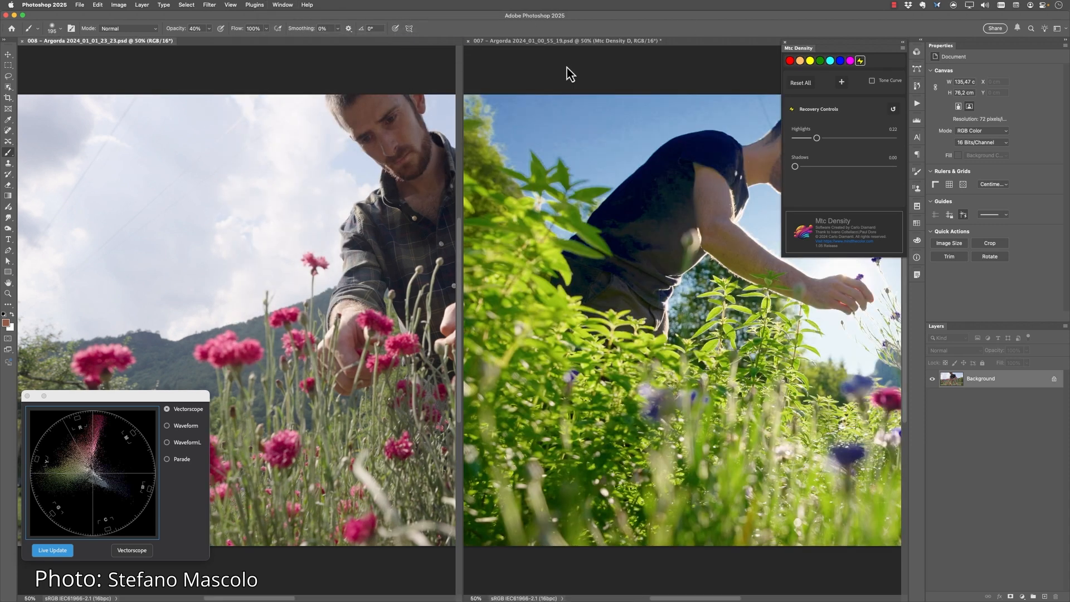
# Copy the Mtc Density D layer from photo 007 onto photo 008, reset its mask to white and target the adjustment.
pyautogui.click(573, 44)
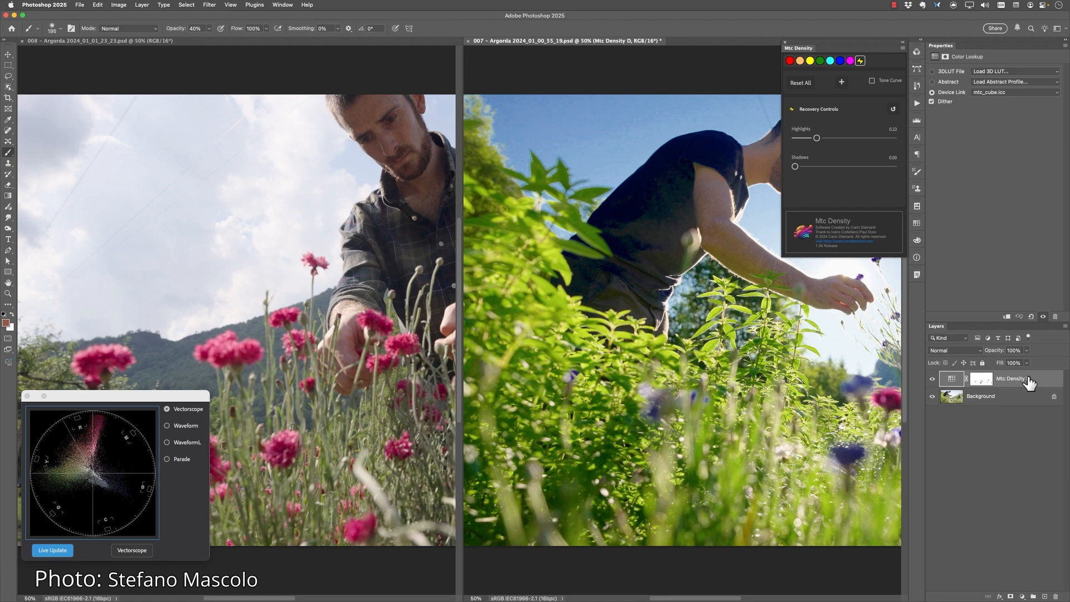
pyautogui.moveTo(1028, 383); pyautogui.dragTo(365, 319)
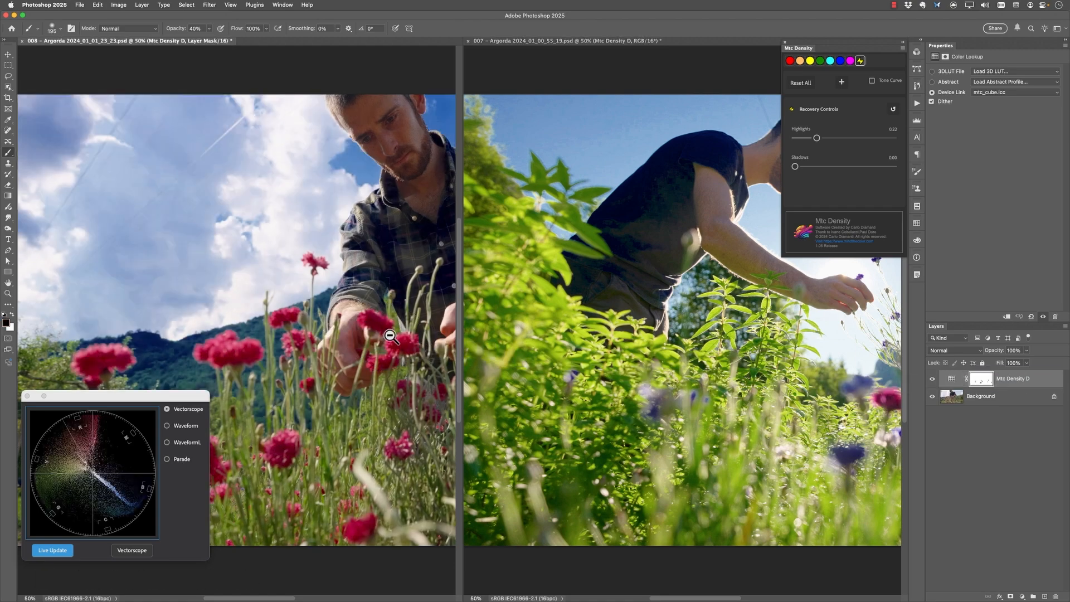
pyautogui.keyDown('alt'); pyautogui.keyDown('shift'); pyautogui.click(388, 336); pyautogui.keyUp('shift'); pyautogui.keyUp('alt')
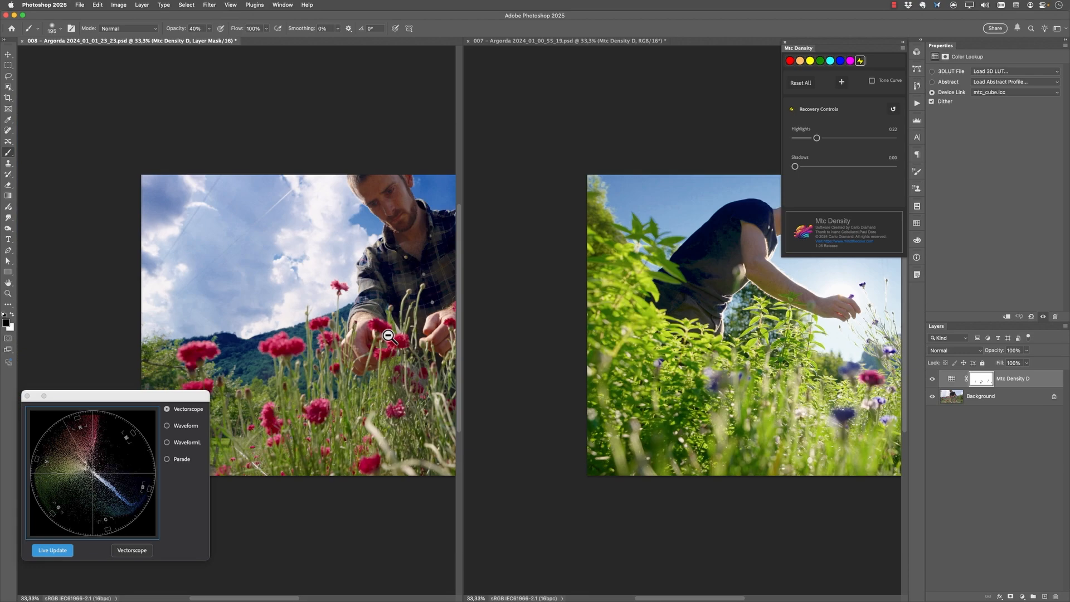
pyautogui.moveTo(404, 327); pyautogui.dragTo(256, 296)
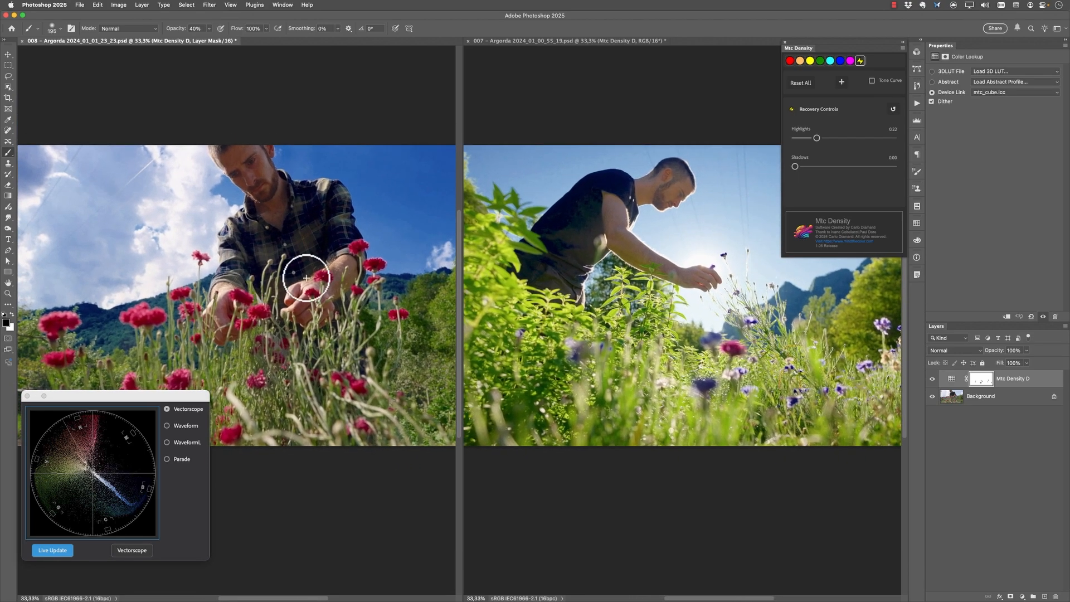
pyautogui.click(980, 383)
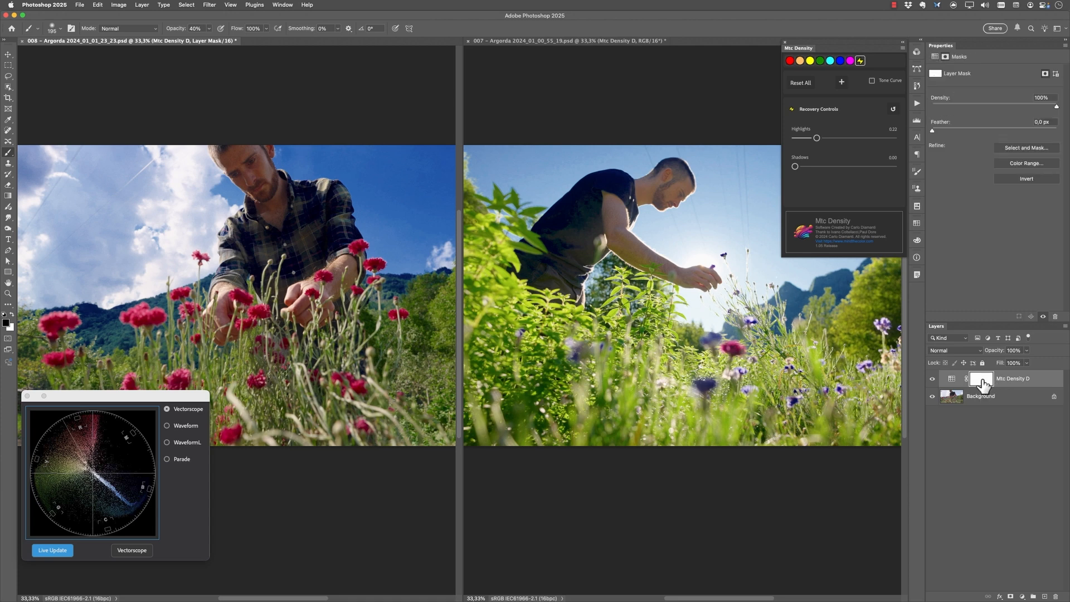
pyautogui.click(951, 381)
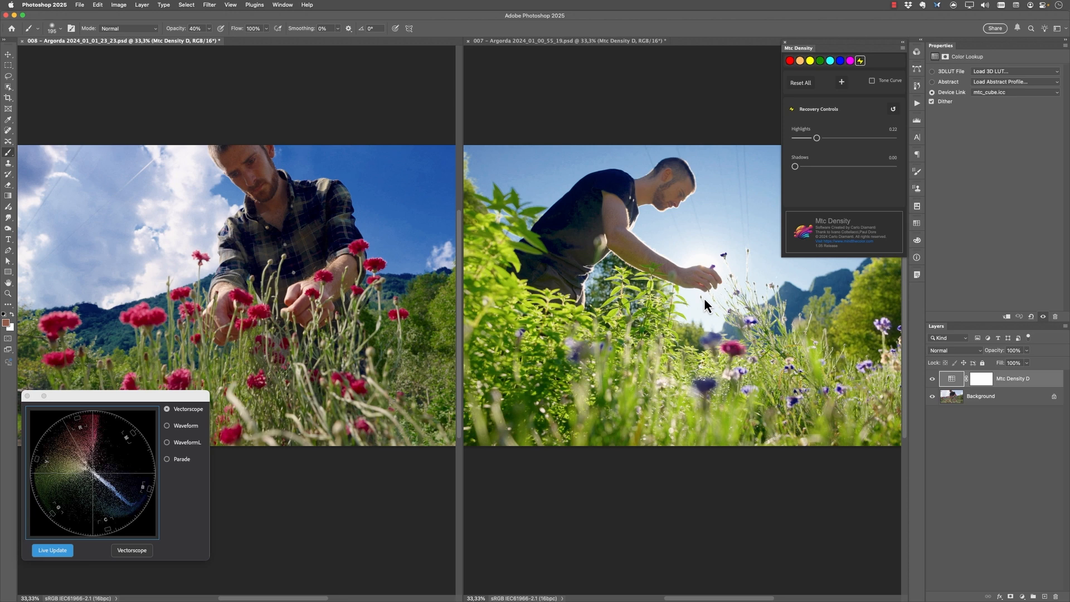
# Soften the sky in photo 008 by setting the Blue density to 0.22, hue shift to -8.1 and saturation to 1.62.
pyautogui.click(840, 61)
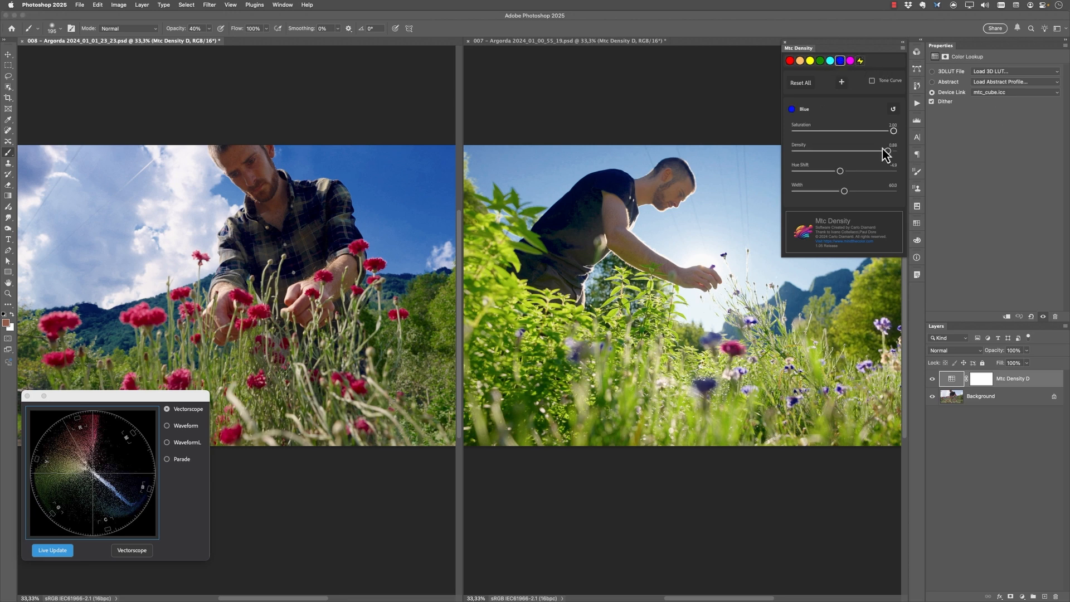
pyautogui.moveTo(887, 151); pyautogui.dragTo(836, 172)
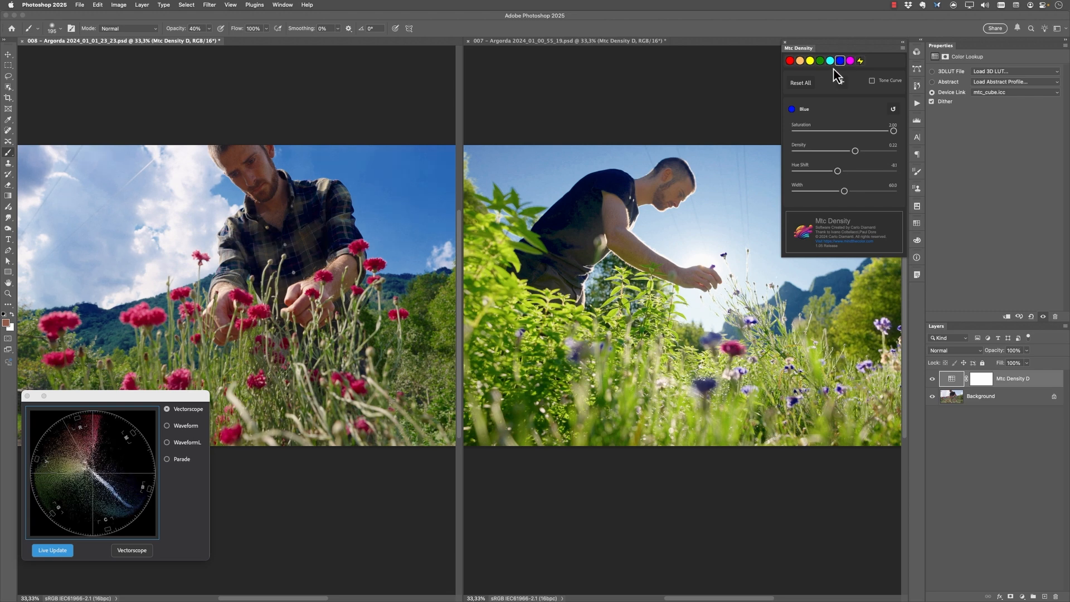
pyautogui.moveTo(893, 131); pyautogui.dragTo(874, 132)
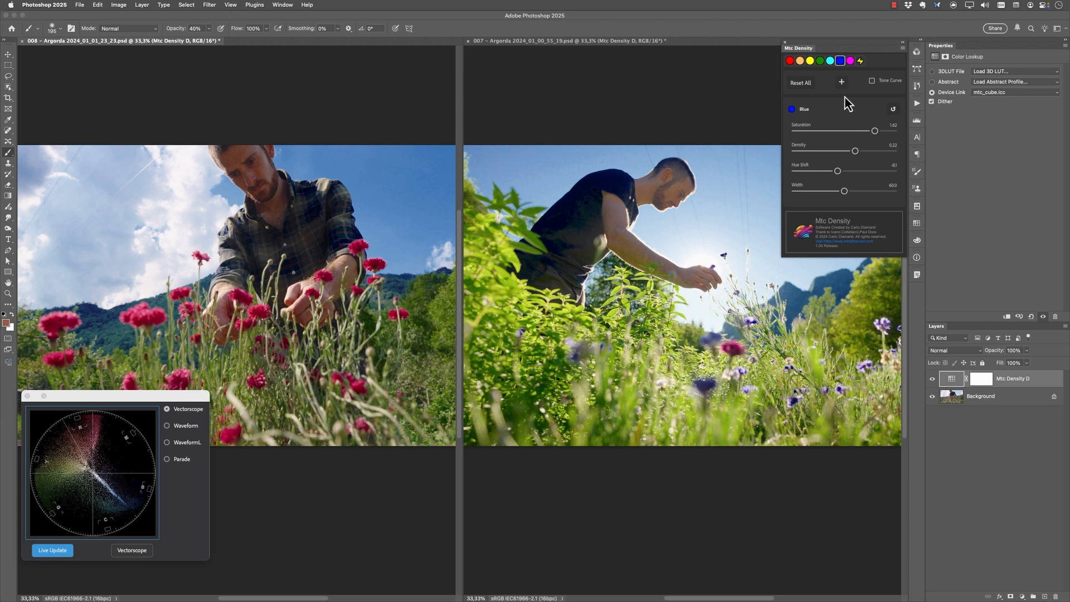
# Enrich the greenery in photo 008 by setting the Green saturation to 2.00 and hue shift to 7.1.
pyautogui.click(819, 61)
pyautogui.moveTo(878, 131); pyautogui.dragTo(894, 131)
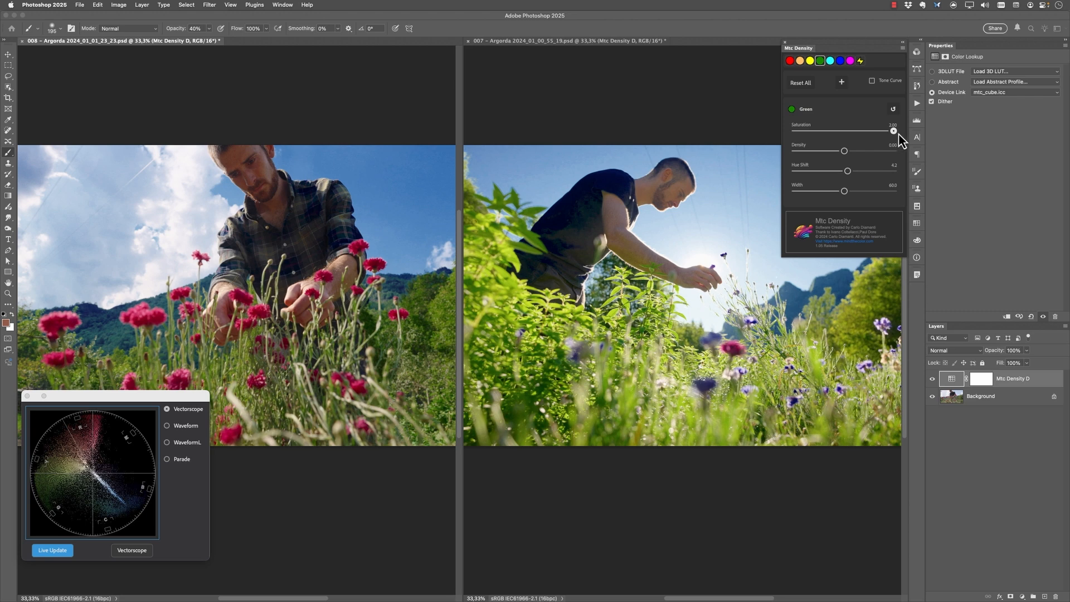
pyautogui.moveTo(847, 171)
pyautogui.mouseDown()
pyautogui.moveTo(838, 174)
pyautogui.moveTo(849, 175)
pyautogui.mouseUp()
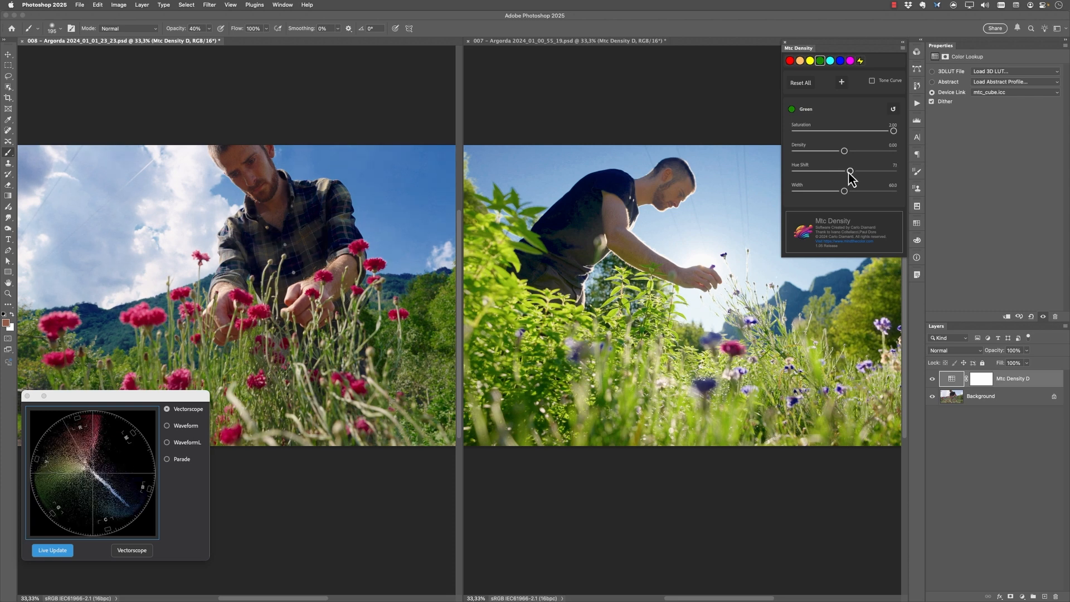
# Set the Skin density to -0.46, saturation to 1.09 and hue shift to 6.2, and set the Green hue shift to 2.3.
pyautogui.click(800, 61)
pyautogui.moveTo(843, 155); pyautogui.dragTo(848, 132)
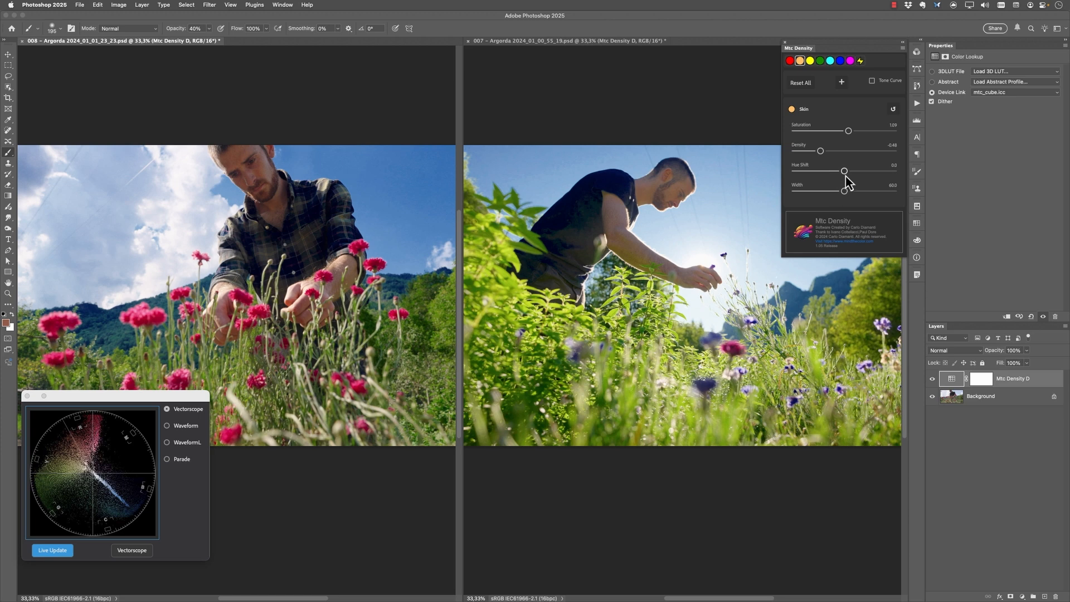
pyautogui.moveTo(844, 173)
pyautogui.mouseDown()
pyautogui.moveTo(827, 174)
pyautogui.moveTo(850, 175)
pyautogui.mouseUp()
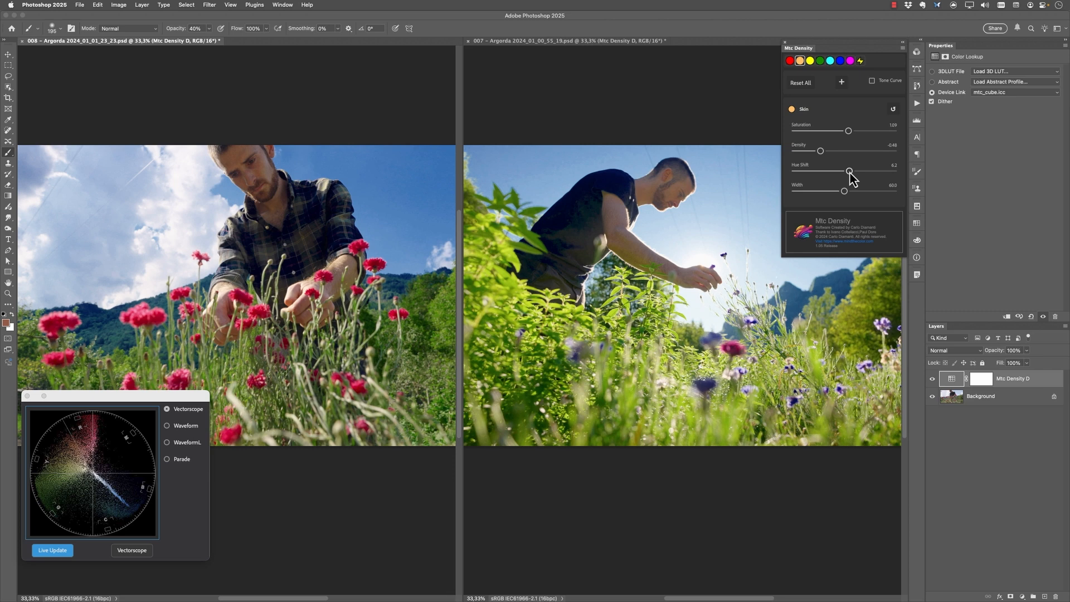
pyautogui.click(819, 60)
pyautogui.moveTo(850, 175); pyautogui.dragTo(847, 178)
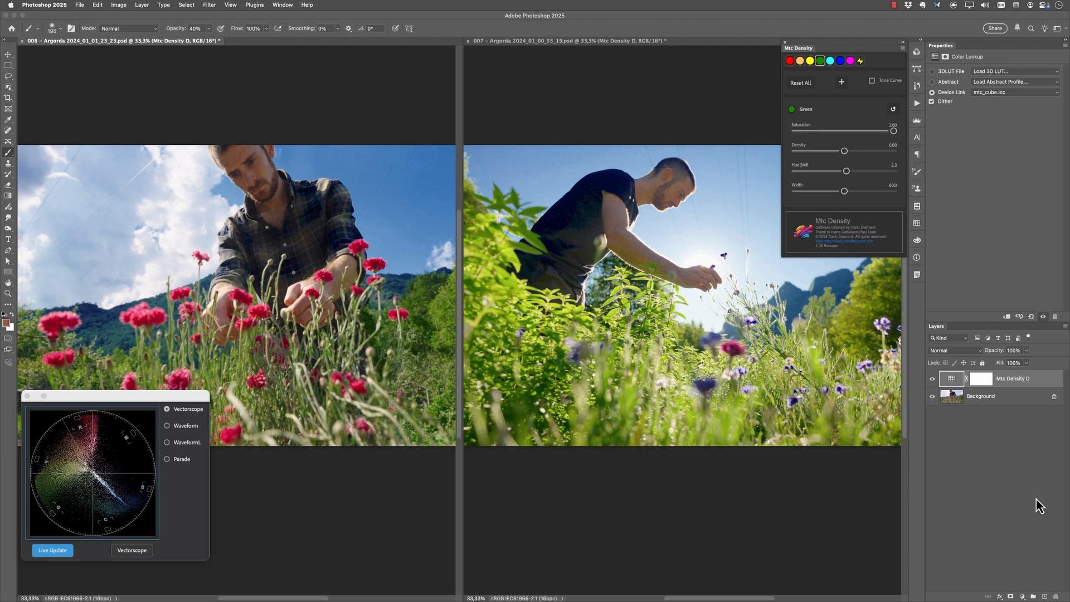
# Add a Black & White adjustment layer to photo 008 and compare its luminosity with Mtc Density D hidden and shown.
pyautogui.click(1022, 595)
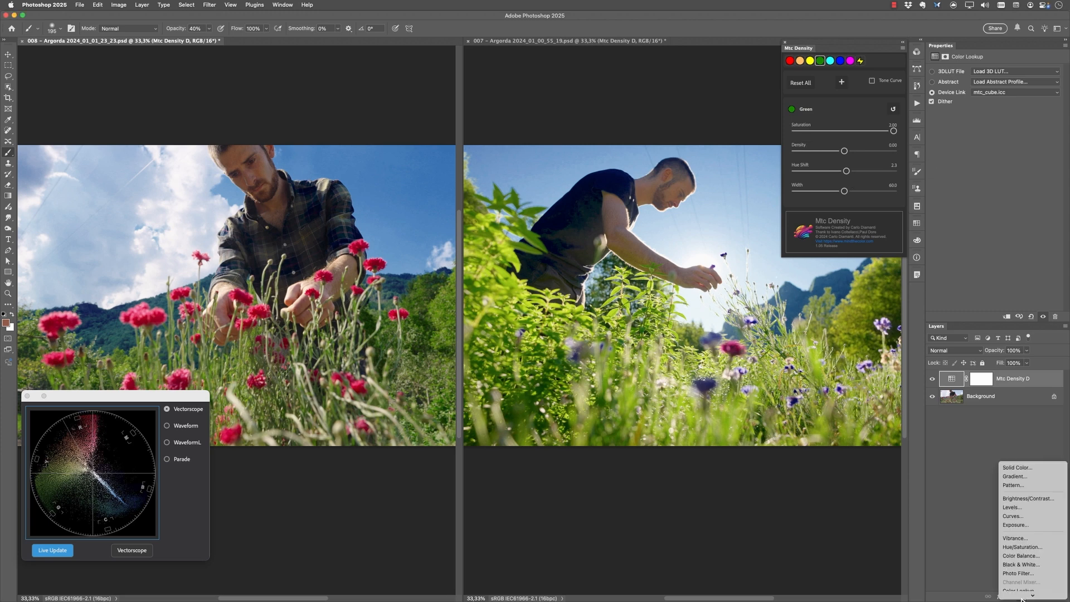
pyautogui.click(1026, 565)
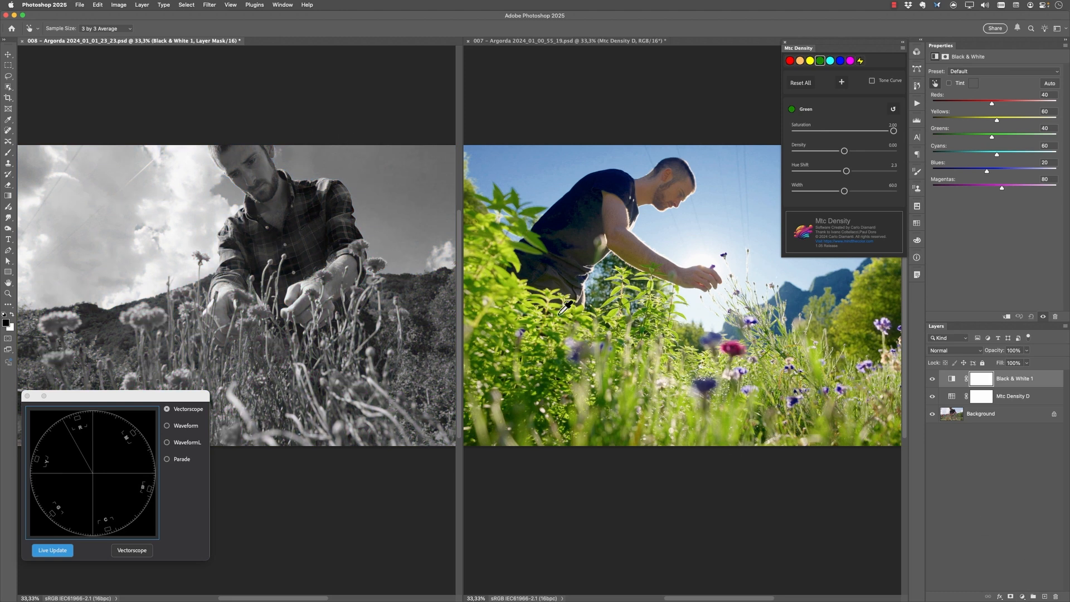
pyautogui.click(932, 396)
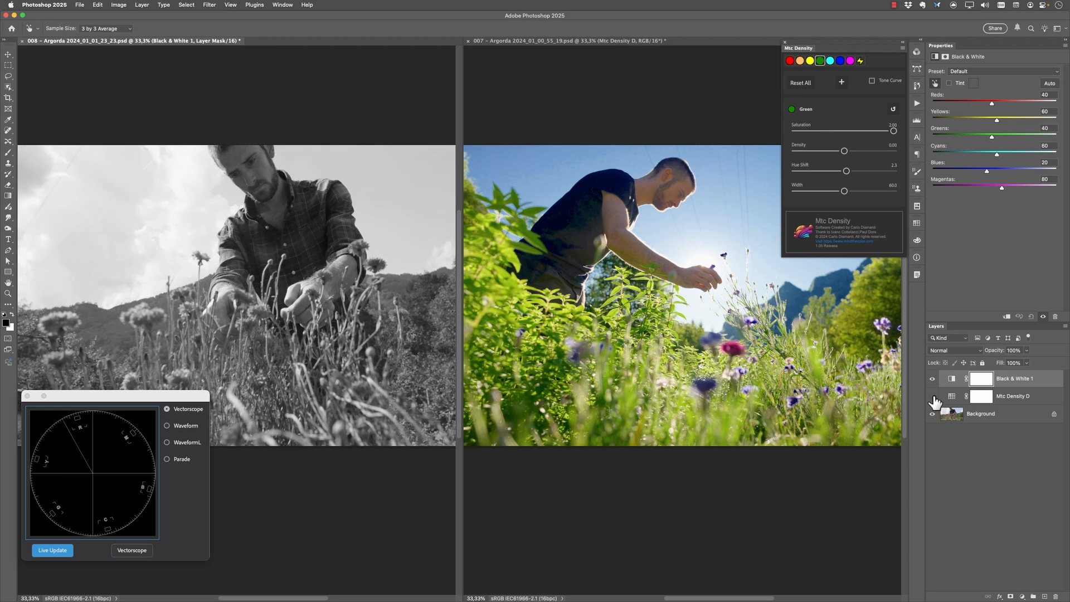
pyautogui.click(933, 397)
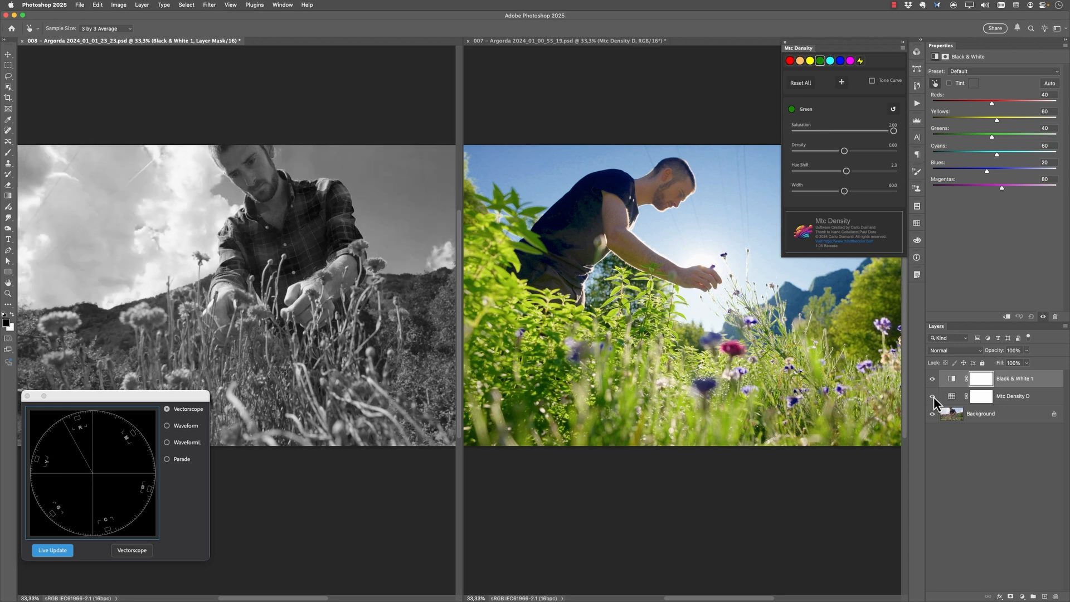
pyautogui.click(933, 396)
pyautogui.click(934, 396)
pyautogui.click(933, 396)
pyautogui.click(933, 396)
# Add a Black & White adjustment layer to photo 007 and compare its tones with Mtc Density D hidden and shown.
pyautogui.click(626, 42)
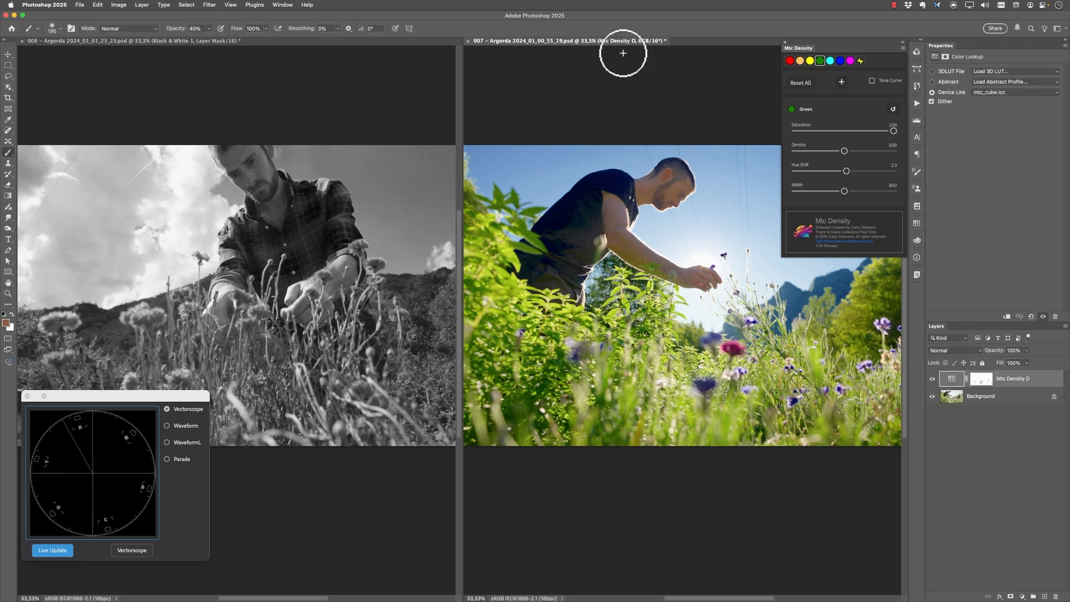
pyautogui.click(1021, 597)
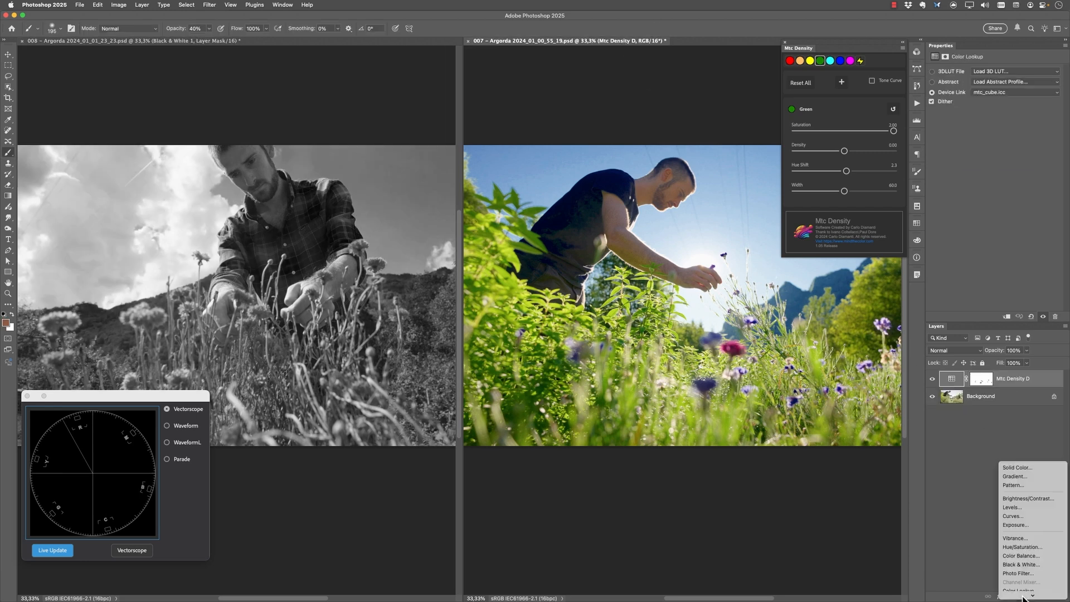
pyautogui.click(1038, 564)
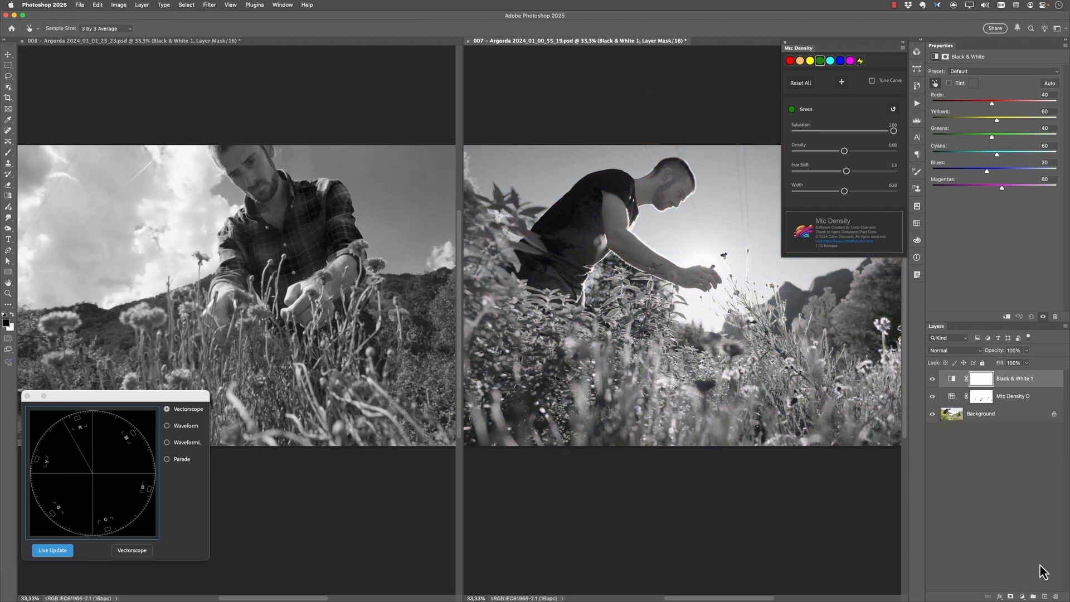
pyautogui.click(933, 396)
pyautogui.click(933, 396)
pyautogui.click(933, 397)
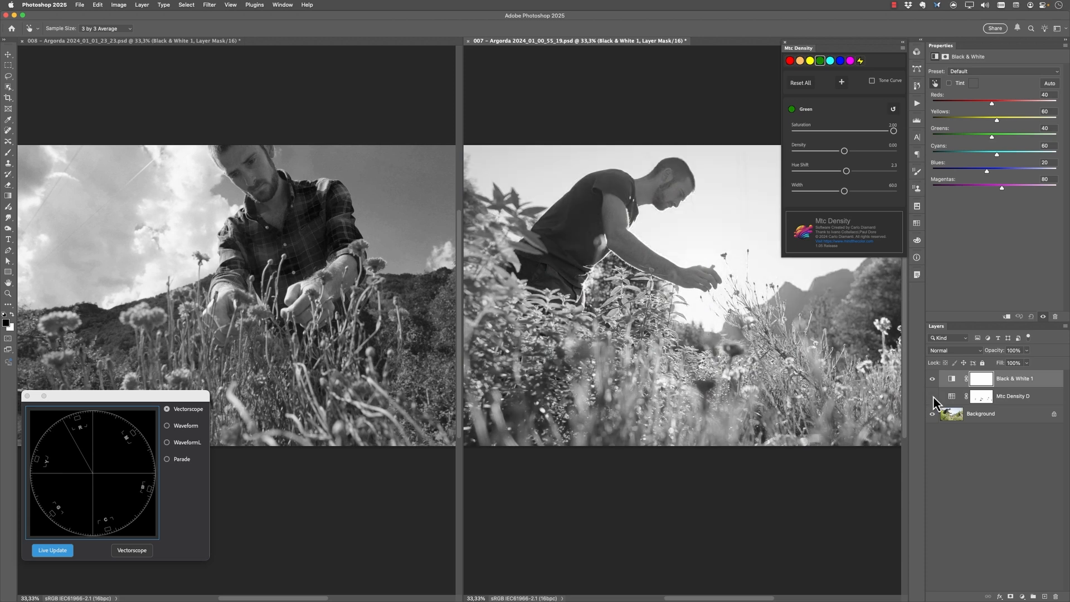
pyautogui.click(932, 396)
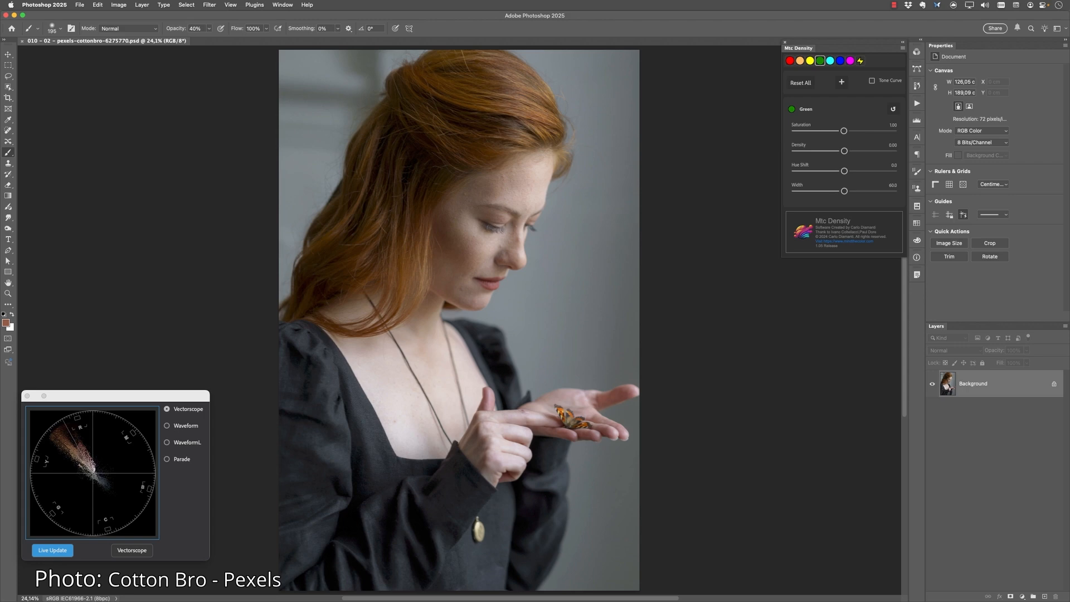
# Set the Skin saturation to 1.40 on the red-haired woman's portrait and compare it with and without Mtc Density D.
pyautogui.click(799, 61)
pyautogui.moveTo(844, 131); pyautogui.dragTo(864, 132)
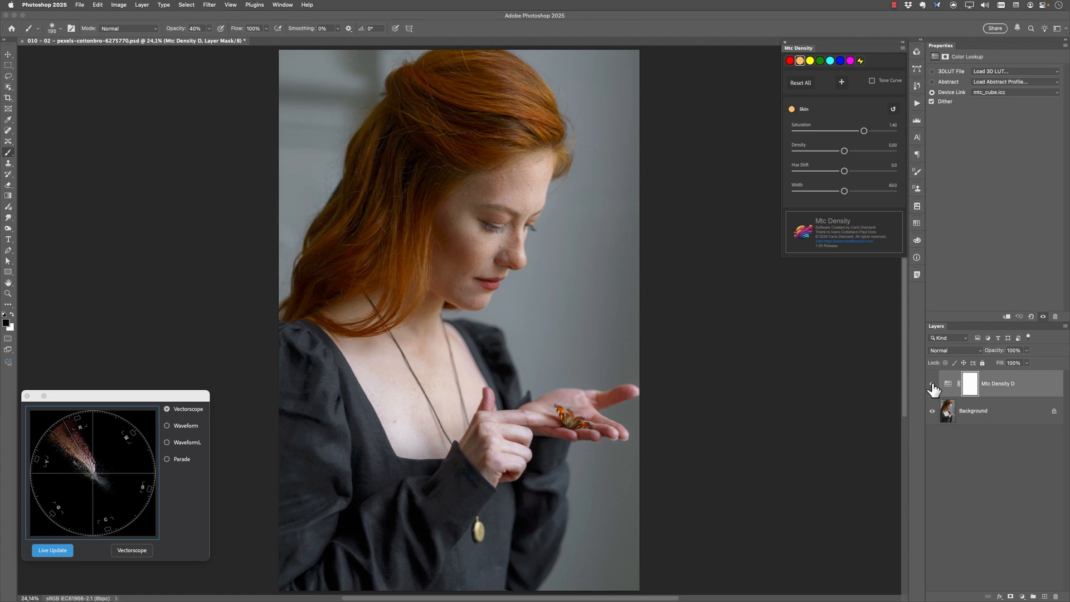
pyautogui.click(931, 384)
pyautogui.click(931, 385)
pyautogui.click(931, 384)
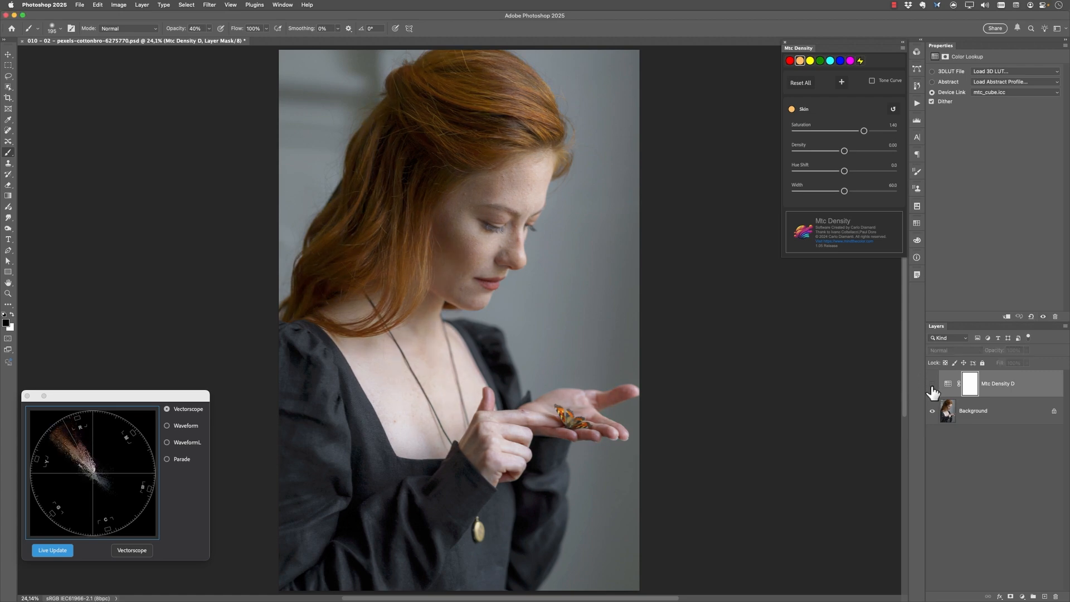
pyautogui.click(931, 385)
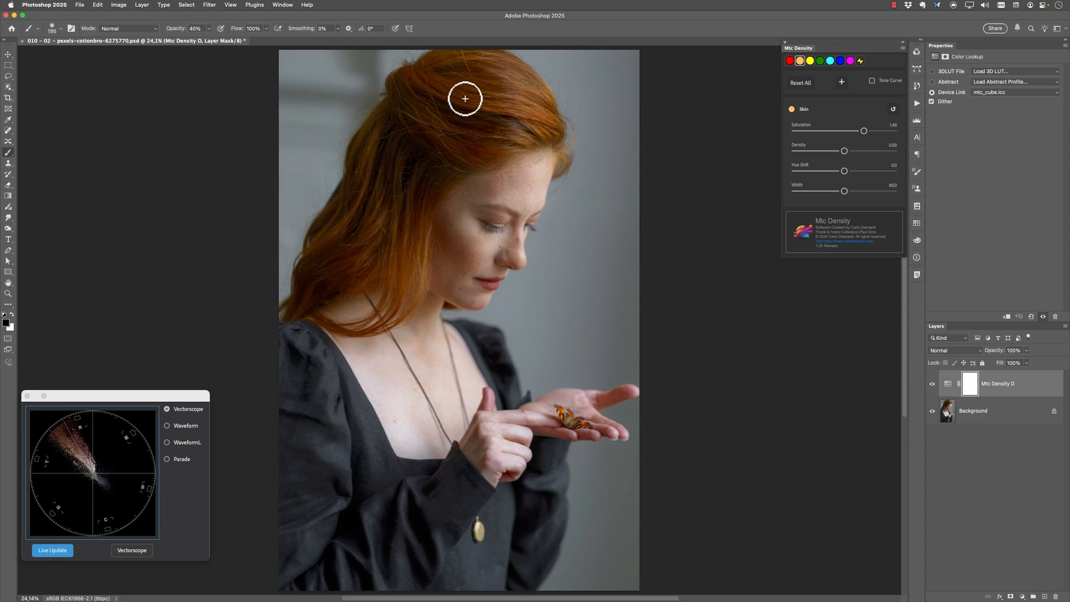
# Activate the Lasso tool, test the Red density at 0.07 on the portrait and bring it back to -0.01.
pyautogui.click(9, 78)
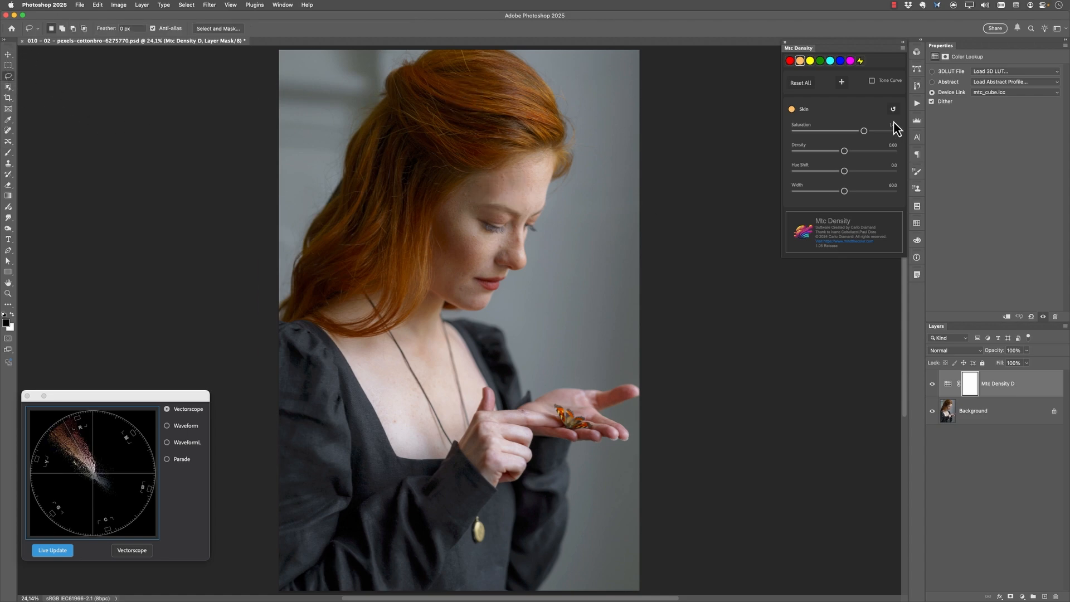
pyautogui.click(789, 61)
pyautogui.moveTo(844, 151); pyautogui.dragTo(848, 151)
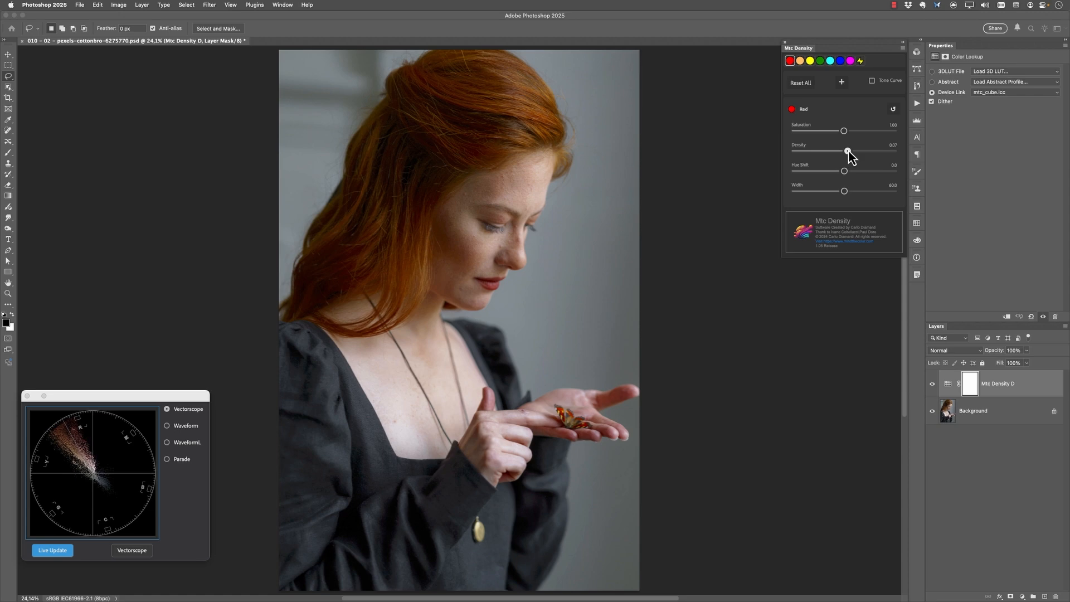
pyautogui.moveTo(847, 151); pyautogui.dragTo(843, 151)
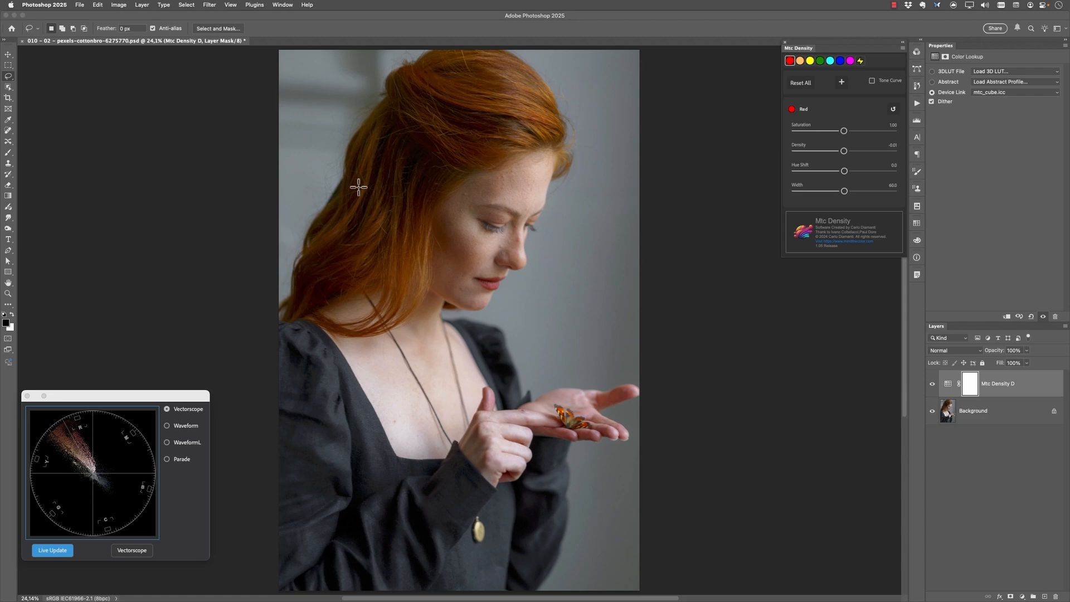
# Set the Skin hue shift to -1.7 on the red-haired woman's portrait and compare it with and without Mtc Density D.
pyautogui.click(809, 62)
pyautogui.moveTo(844, 151); pyautogui.dragTo(844, 151)
pyautogui.click(799, 61)
pyautogui.moveTo(844, 173); pyautogui.dragTo(843, 175)
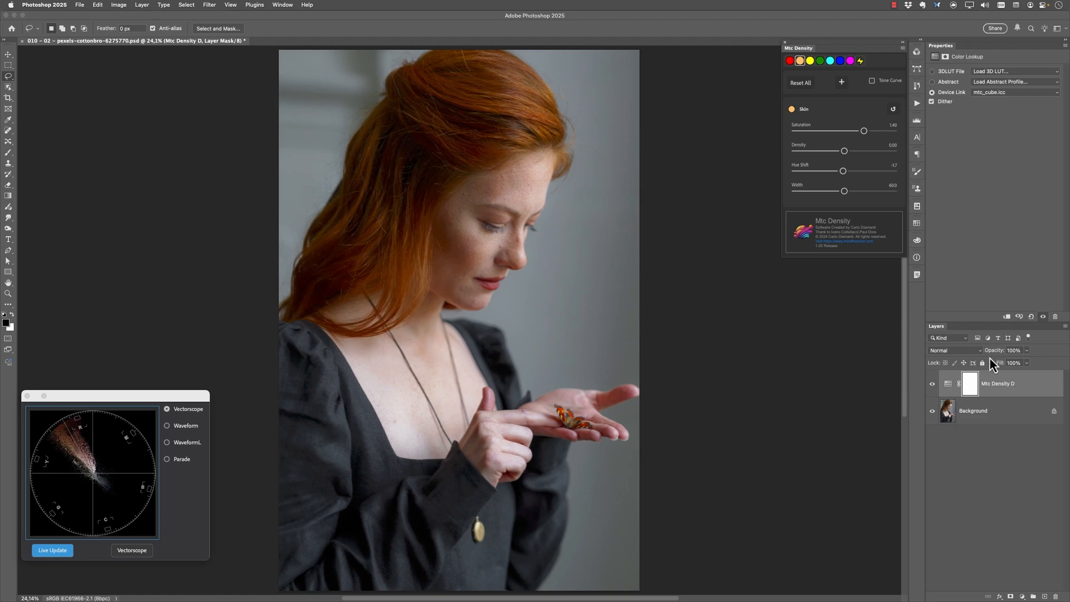
pyautogui.click(932, 383)
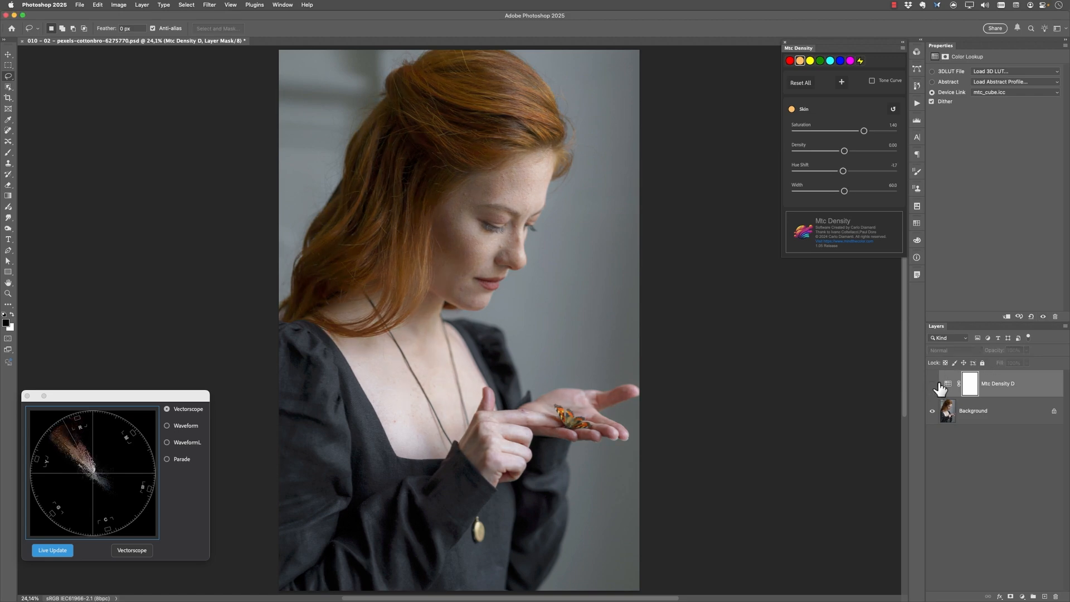
pyautogui.click(947, 385)
pyautogui.click(932, 384)
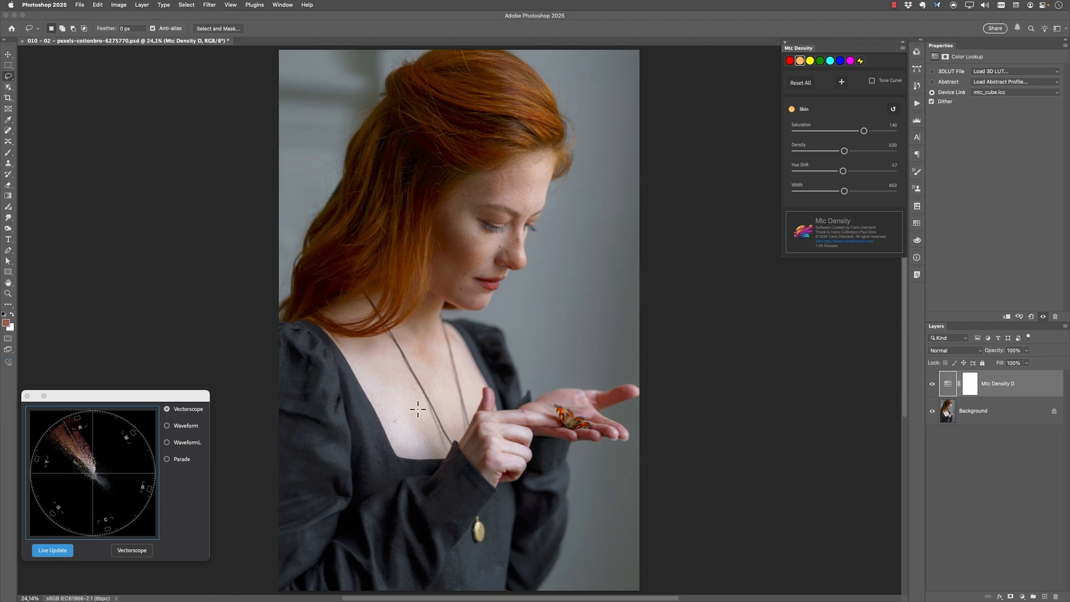
# Raise the Blue saturation to 1.66 and the Cyan saturation to 1.30 on the red-haired woman's portrait.
pyautogui.click(839, 61)
pyautogui.moveTo(844, 132); pyautogui.dragTo(853, 153)
pyautogui.click(829, 61)
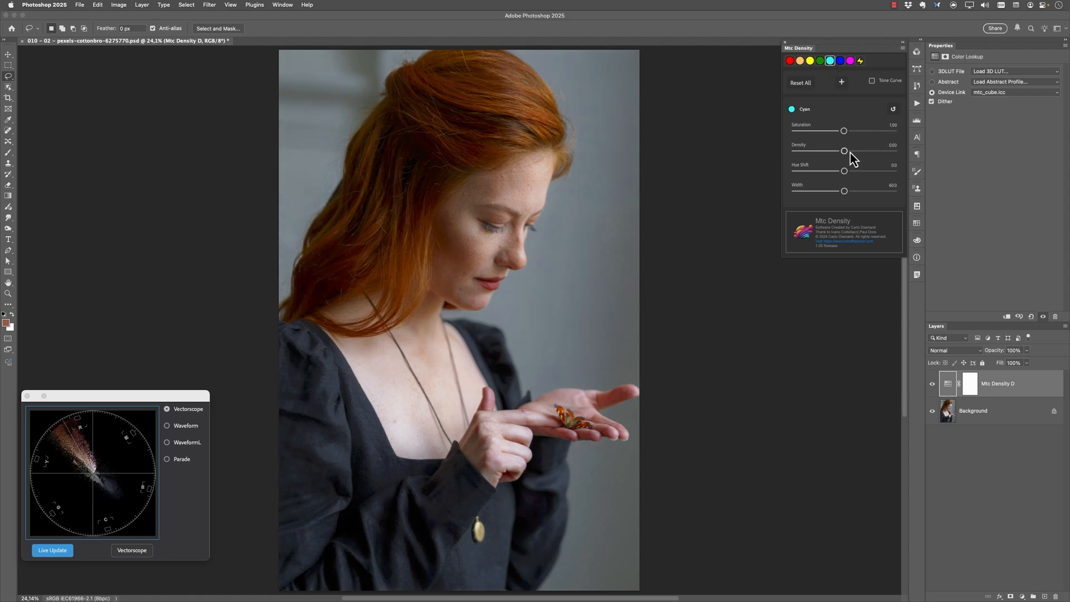
pyautogui.moveTo(844, 138); pyautogui.dragTo(860, 132)
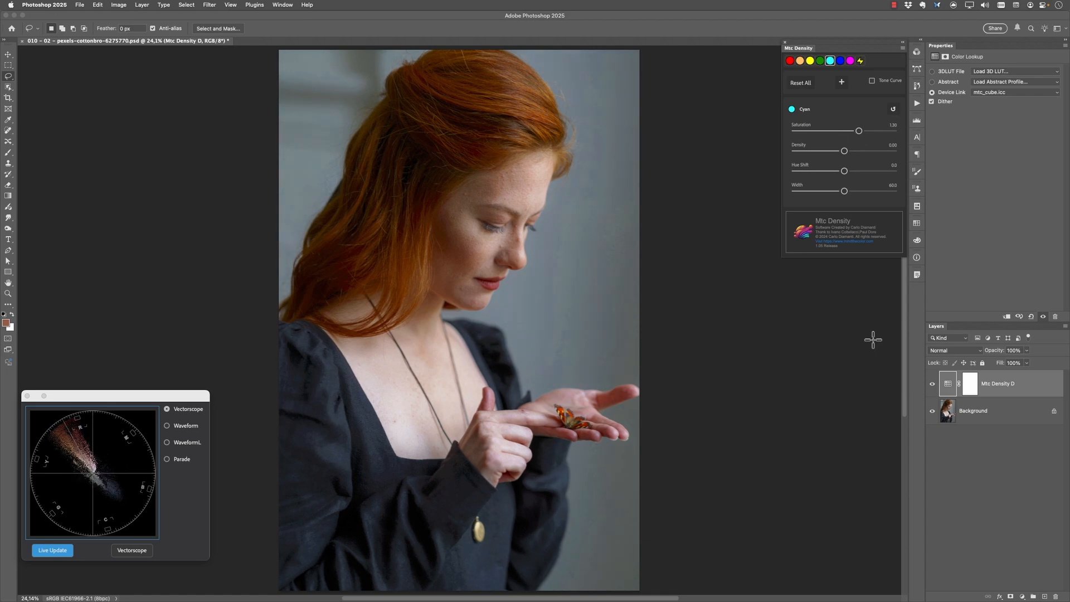
# Compare the portrait's cooler background and dress with Mtc Density D hidden and shown.
pyautogui.click(932, 385)
pyautogui.click(932, 384)
pyautogui.click(932, 385)
pyautogui.click(932, 385)
pyautogui.click(932, 384)
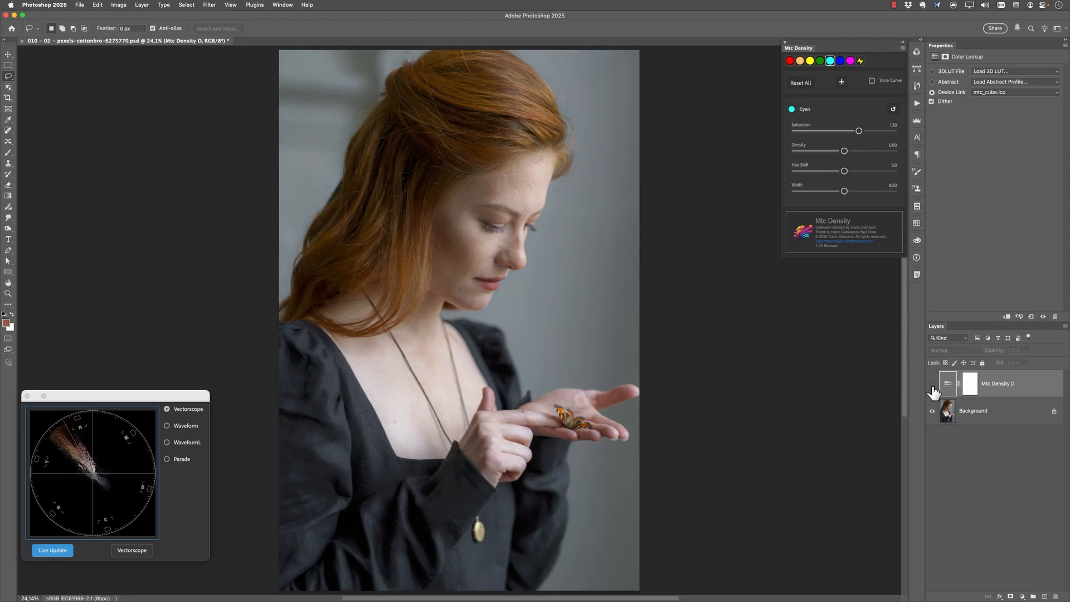
pyautogui.click(932, 384)
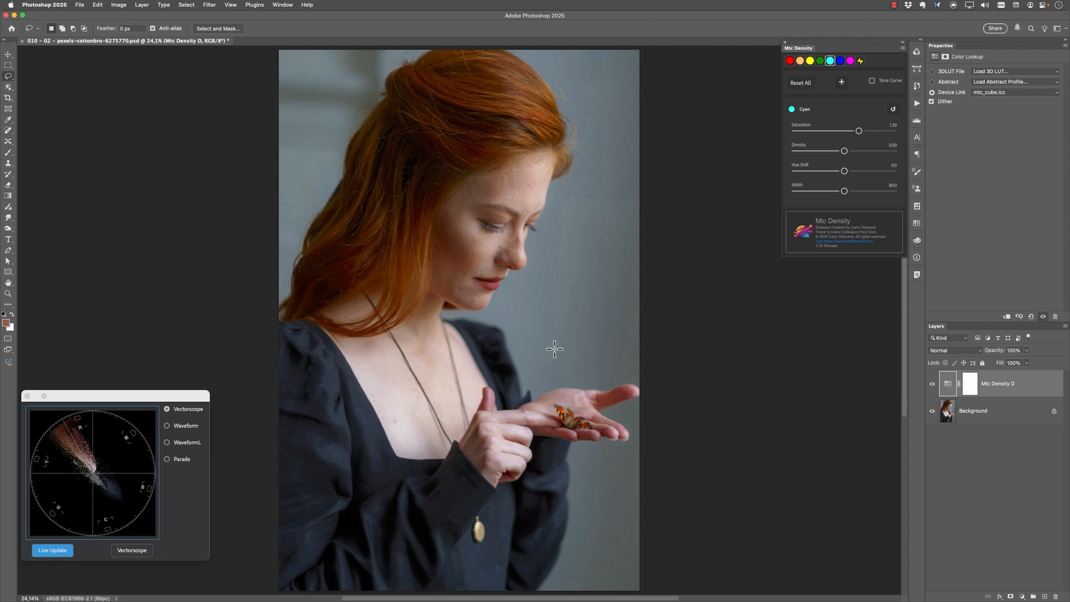
pyautogui.click(932, 384)
pyautogui.click(932, 384)
# Reduce the Cyan saturation slightly and set the Blue density to -0.12.
pyautogui.moveTo(858, 131); pyautogui.dragTo(851, 131)
pyautogui.click(840, 60)
pyautogui.moveTo(843, 151); pyautogui.dragTo(838, 152)
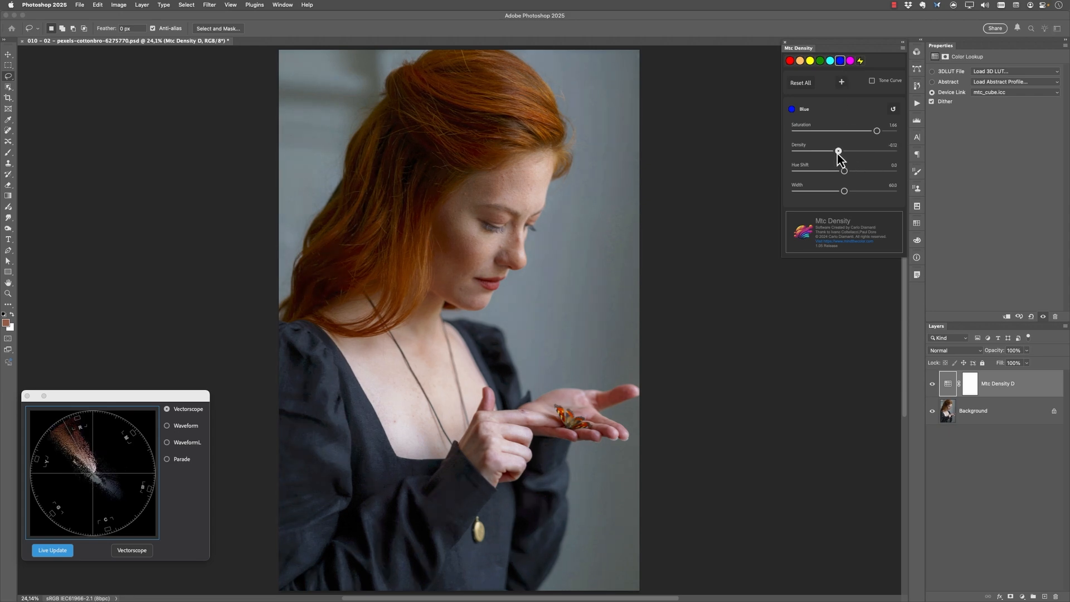
# Check the refined Cyan and Blue adjustments by repeatedly hiding and showing Mtc Density D.
pyautogui.click(932, 384)
pyautogui.click(932, 384)
pyautogui.click(932, 384)
pyautogui.click(933, 383)
pyautogui.click(933, 389)
pyautogui.click(933, 389)
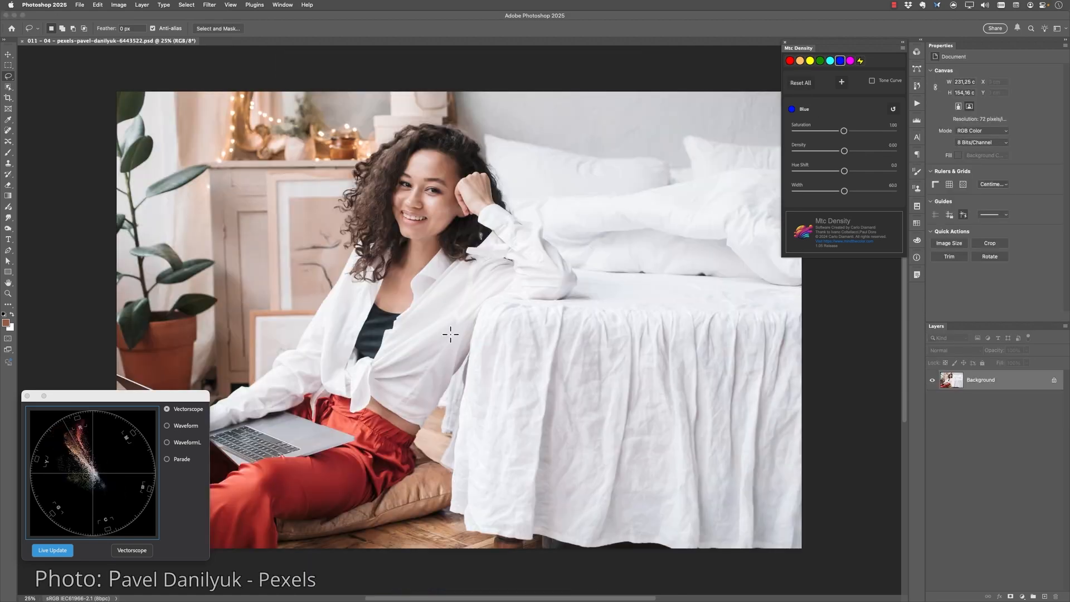
# Check photo 011 in the WaveformL scope, return to the Vectorscope and set the Skin saturation to 1.20.
pyautogui.click(187, 444)
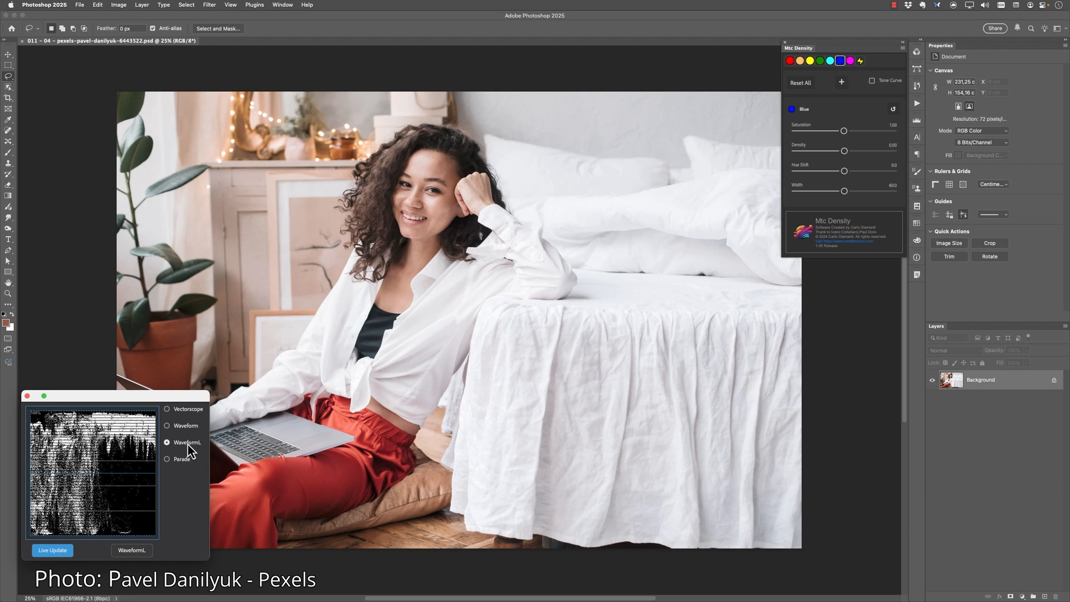
pyautogui.click(182, 410)
pyautogui.click(800, 60)
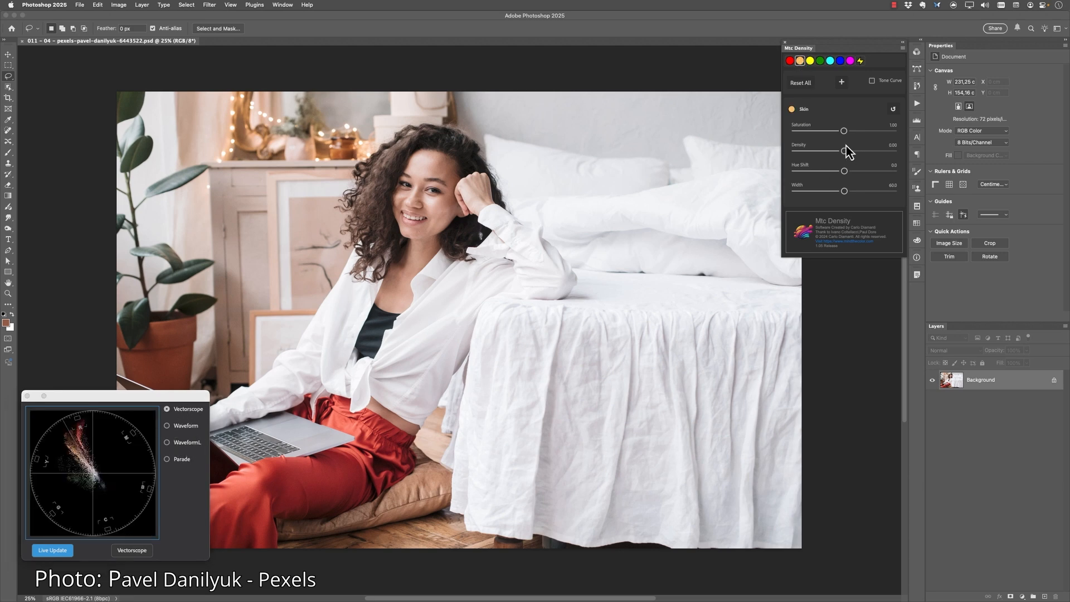
pyautogui.moveTo(844, 131); pyautogui.dragTo(854, 134)
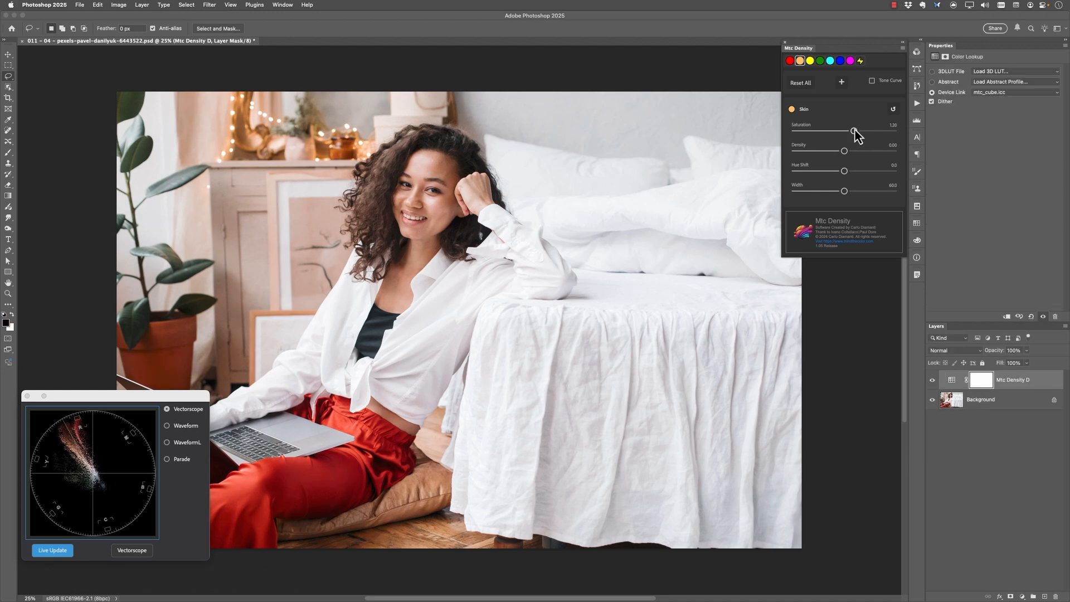
# Set the Red density to 0.08 and the Skin density to -0.19 on photo 011.
pyautogui.click(790, 60)
pyautogui.moveTo(843, 150)
pyautogui.mouseDown()
pyautogui.moveTo(854, 151)
pyautogui.moveTo(847, 158)
pyautogui.mouseUp()
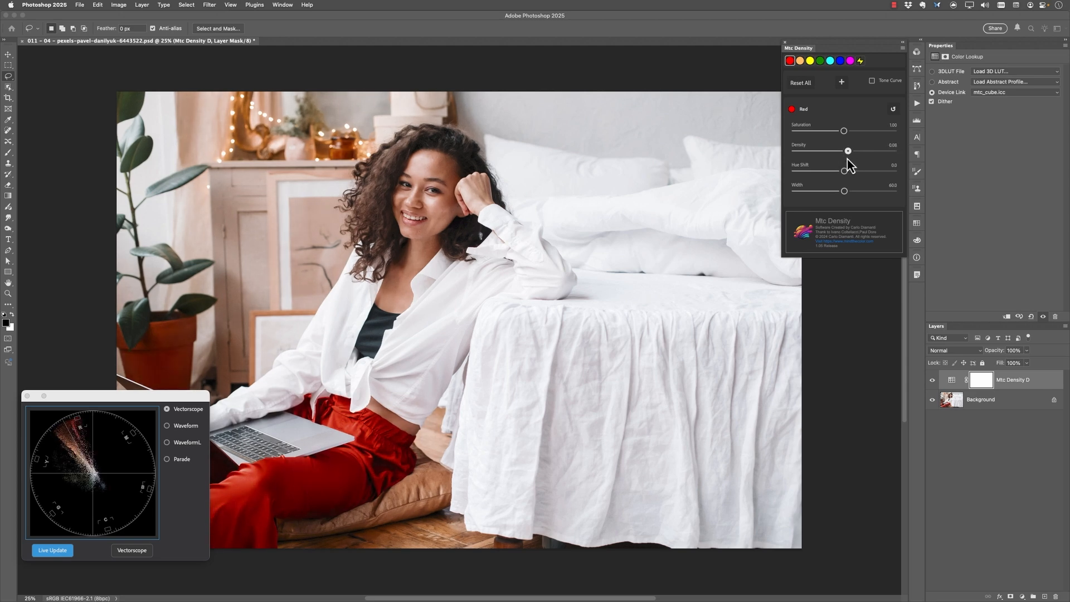
pyautogui.click(800, 60)
pyautogui.moveTo(844, 151); pyautogui.dragTo(835, 153)
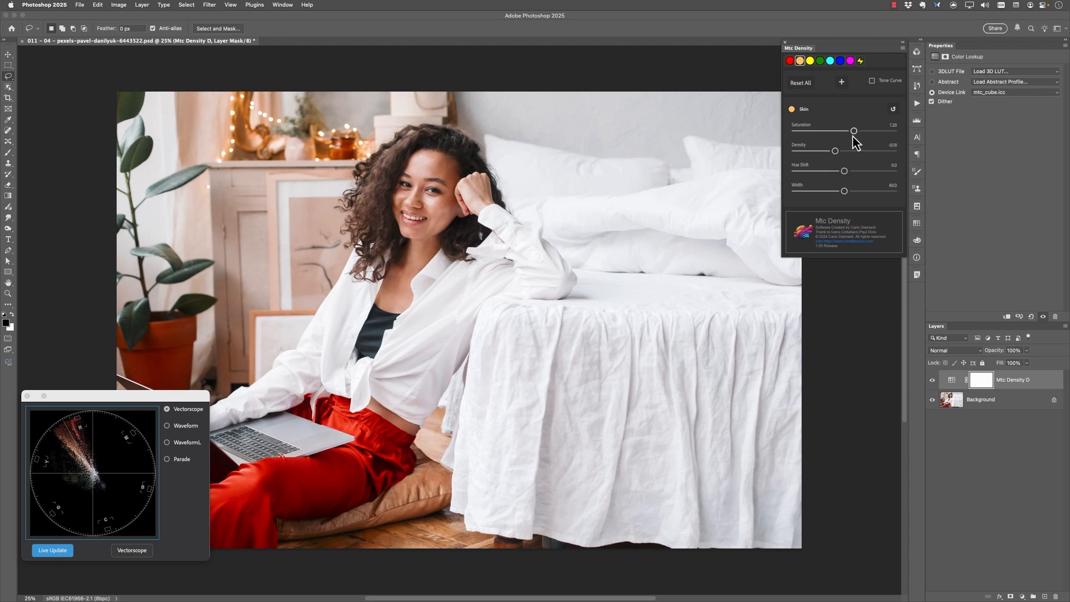
# Compare the skin and red trousers in photo 011 with Mtc Density D hidden and shown.
pyautogui.click(932, 380)
pyautogui.click(932, 380)
pyautogui.click(932, 380)
pyautogui.click(932, 380)
# Hide Mtc Density D and add a Hue/Saturation adjustment layer directly above the Background layer.
pyautogui.click(932, 380)
pyautogui.click(979, 406)
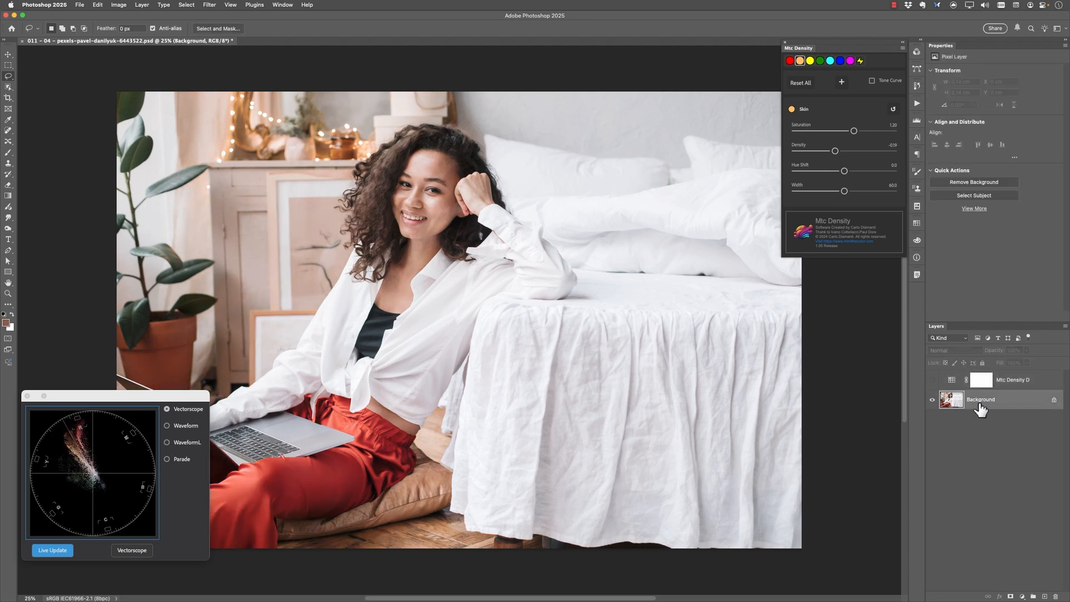
pyautogui.click(1023, 596)
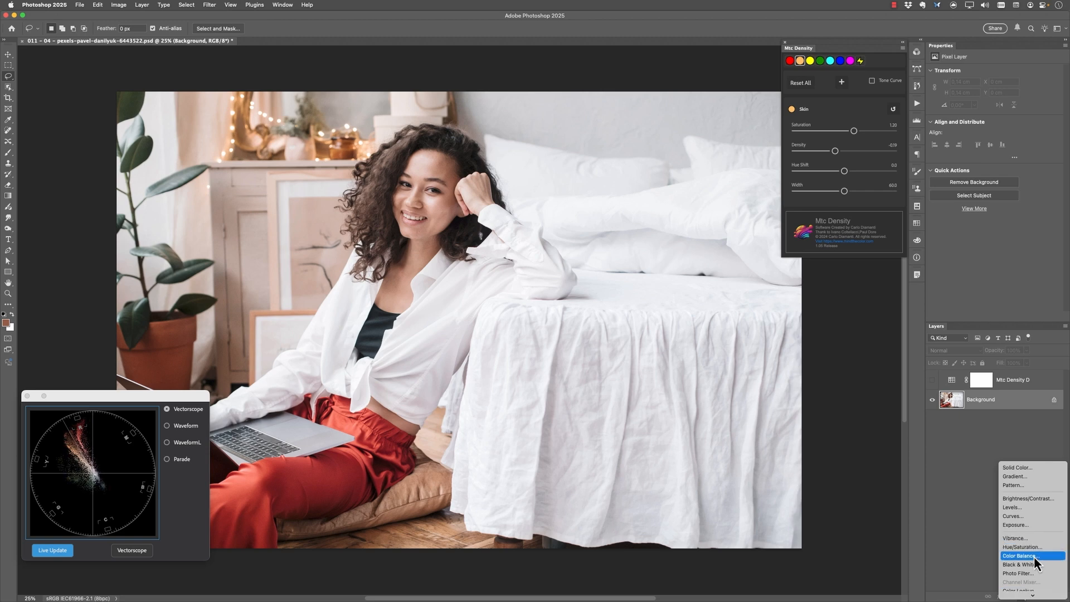
pyautogui.scroll(-3, 1037, 563)
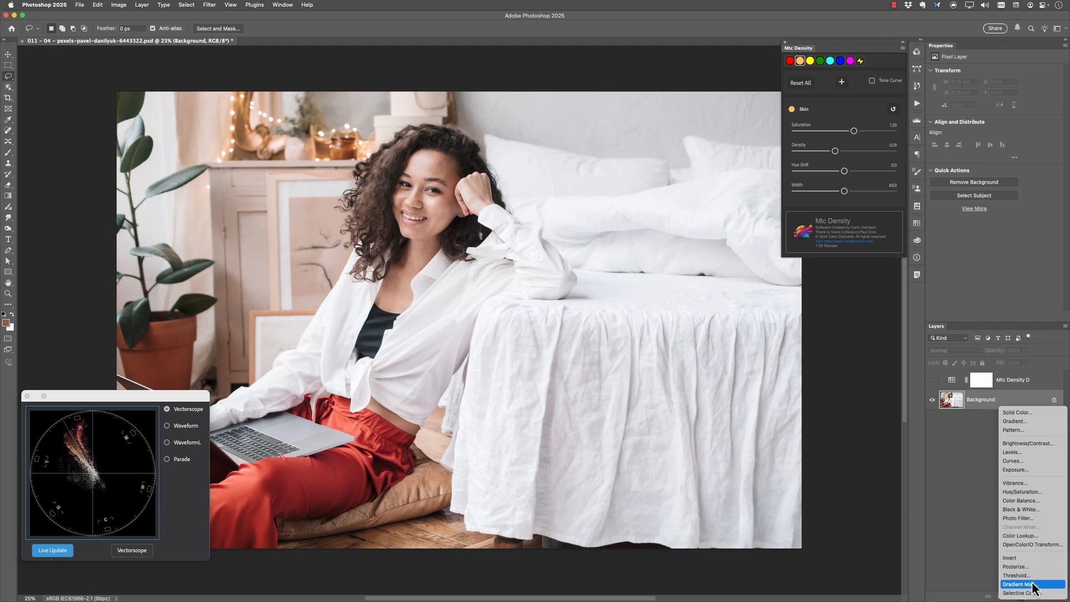
pyautogui.click(1044, 495)
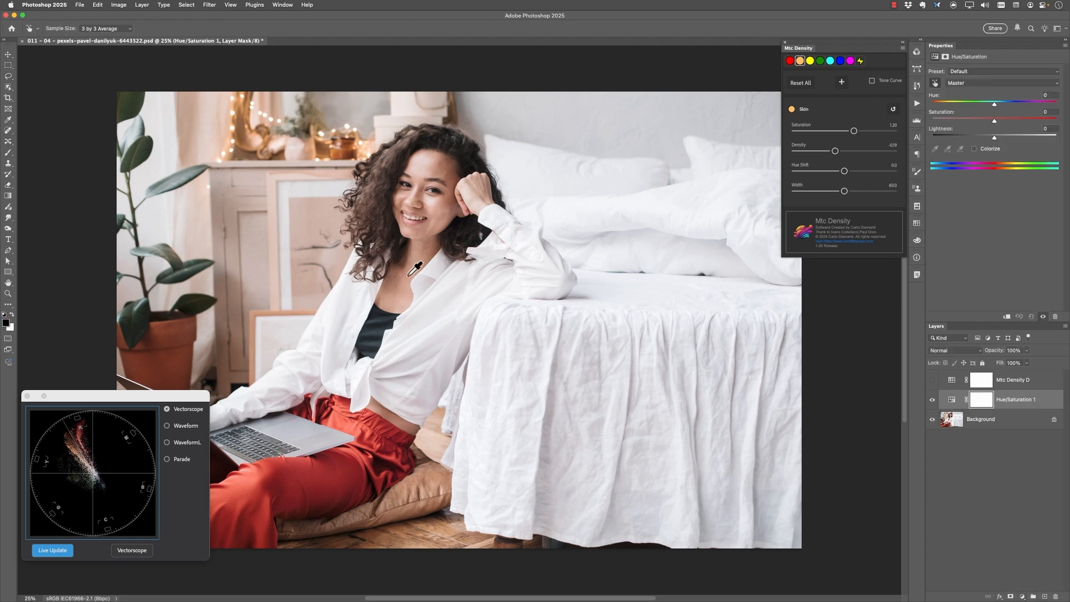
# Target the Reds by sampling the woman's skin, then set their saturation to about +31 and lightness to -27.
pyautogui.click(428, 172)
pyautogui.moveTo(994, 125); pyautogui.dragTo(1013, 126)
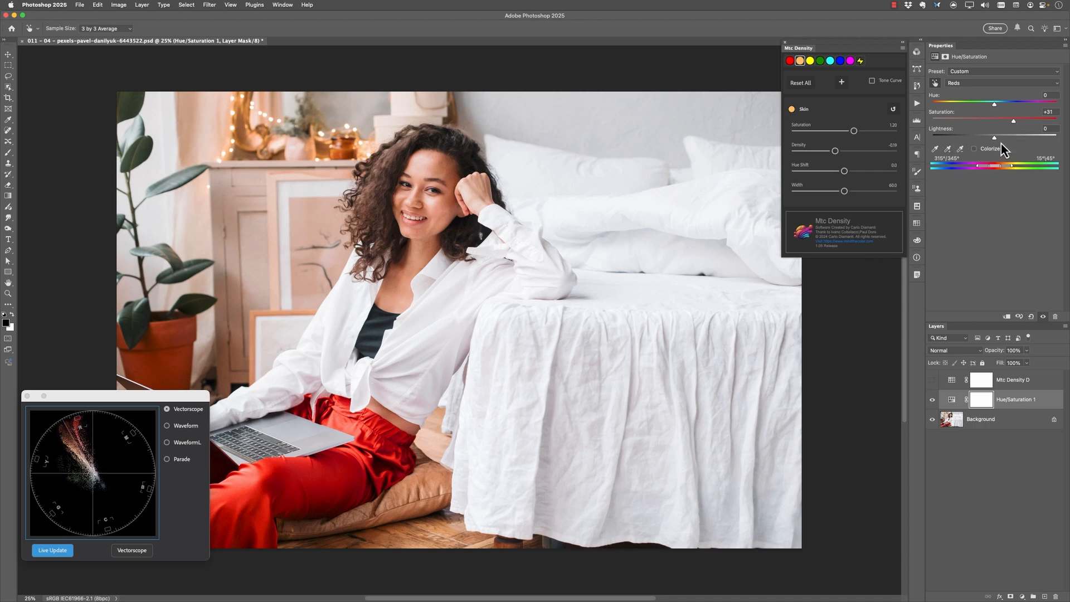
pyautogui.moveTo(995, 142); pyautogui.dragTo(981, 142)
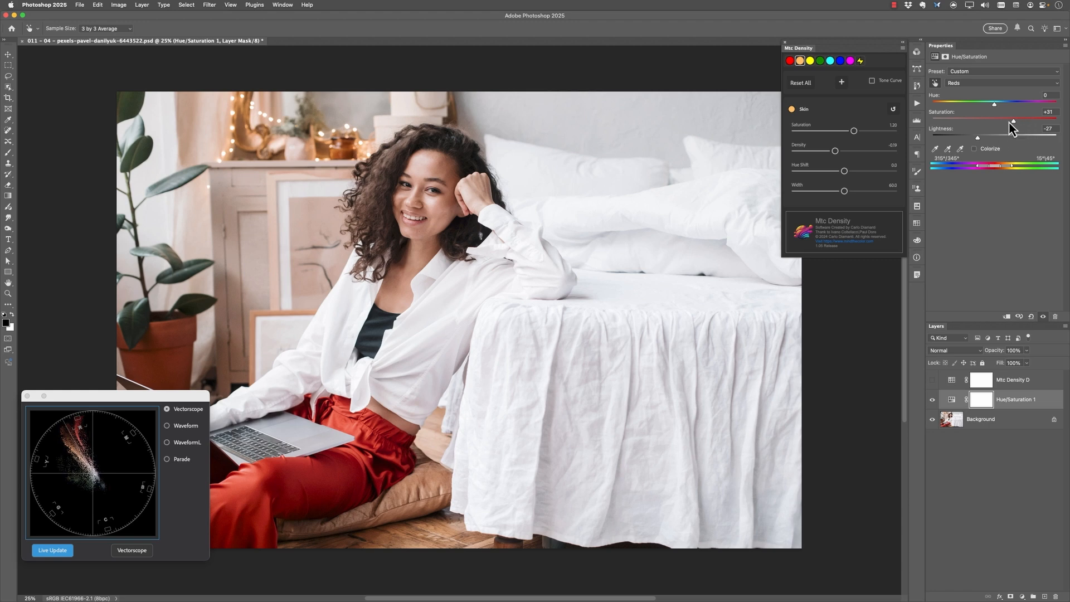
pyautogui.moveTo(1014, 123); pyautogui.dragTo(1015, 121)
# Compare the Hue/Saturation 1 correction with Mtc Density D by toggling the visibility of the two layers.
pyautogui.click(931, 400)
pyautogui.click(932, 400)
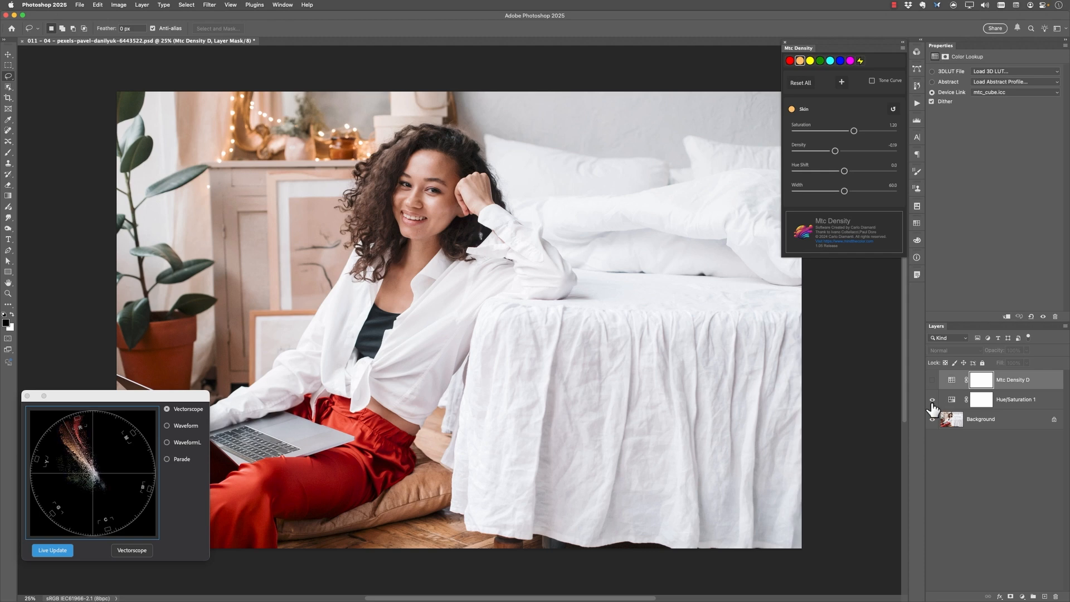
pyautogui.click(932, 400)
pyautogui.click(933, 380)
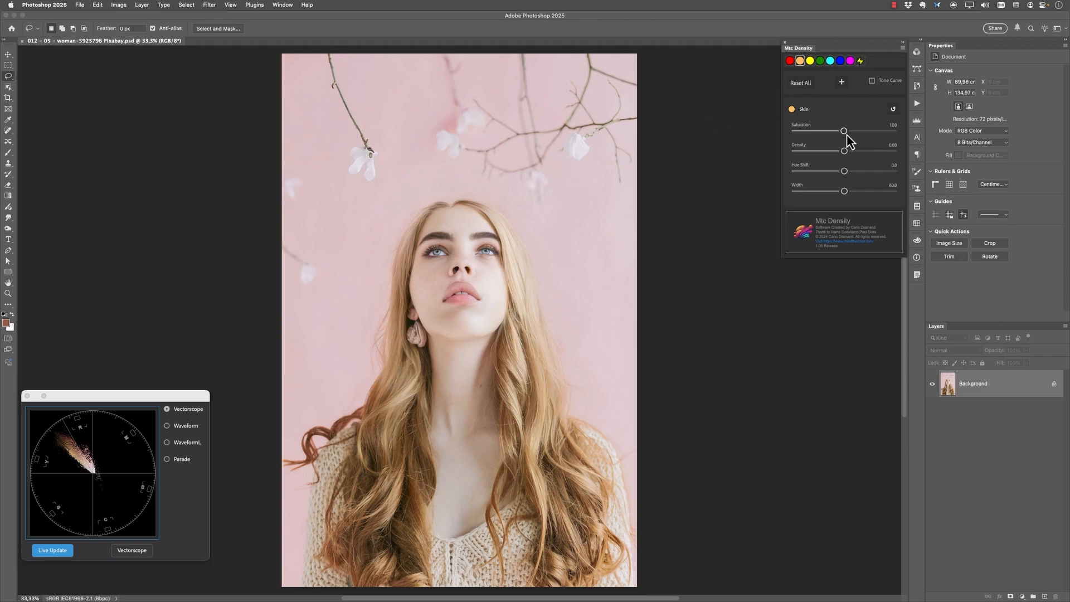
# Set the Skin saturation to 0.81 and density to 0.44 on photo 012, comparing it with and without Mtc Density D.
pyautogui.moveTo(845, 132)
pyautogui.mouseDown()
pyautogui.moveTo(878, 141)
pyautogui.moveTo(851, 145)
pyautogui.mouseUp()
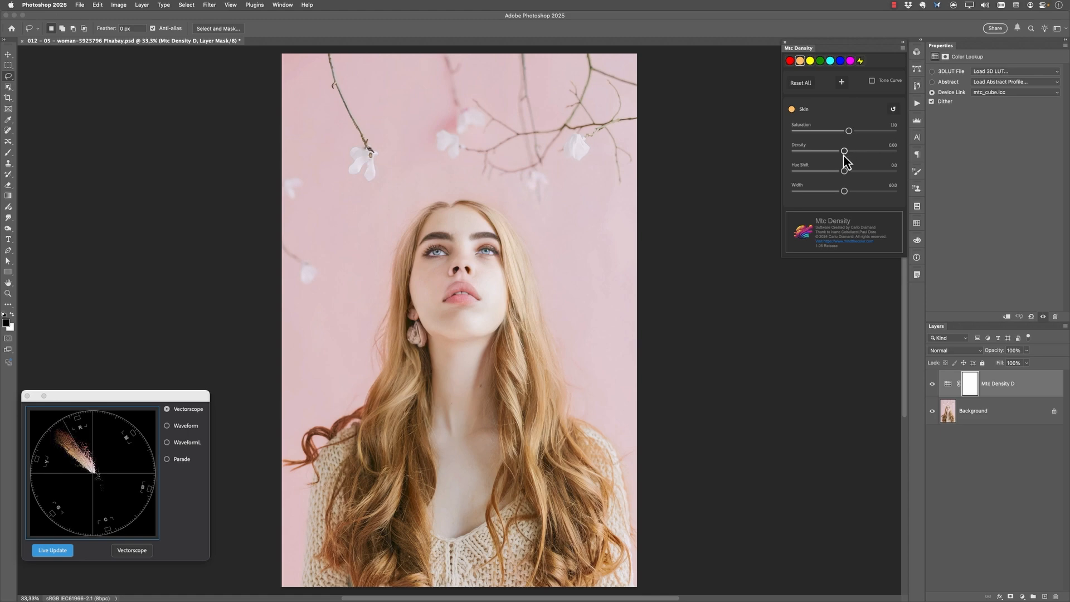
pyautogui.moveTo(844, 151)
pyautogui.mouseDown()
pyautogui.moveTo(904, 160)
pyautogui.moveTo(848, 167)
pyautogui.moveTo(862, 167)
pyautogui.moveTo(842, 134)
pyautogui.mouseUp()
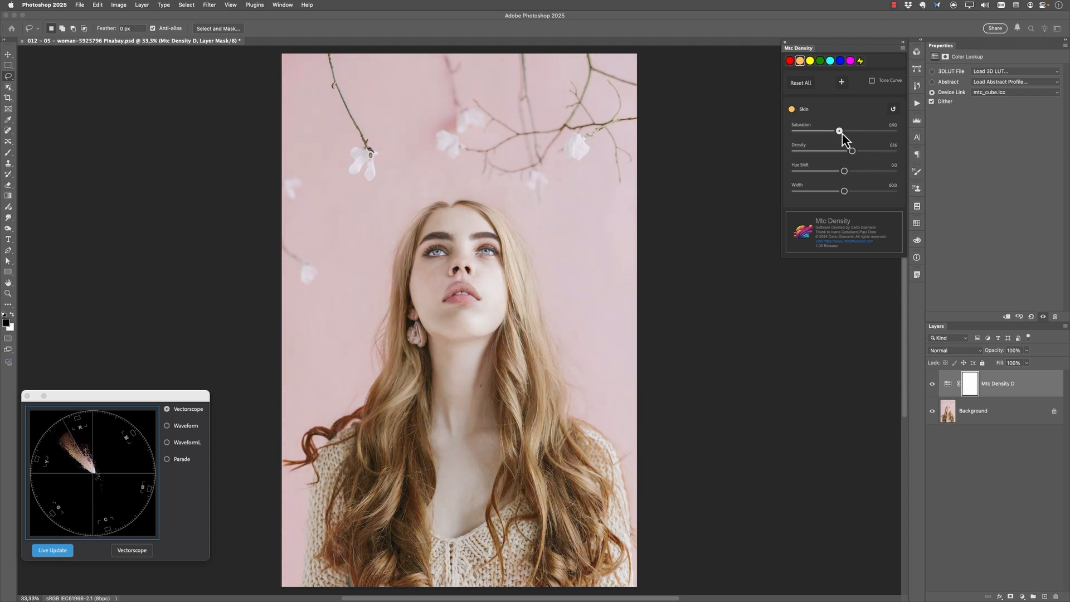
pyautogui.moveTo(853, 155); pyautogui.dragTo(866, 155)
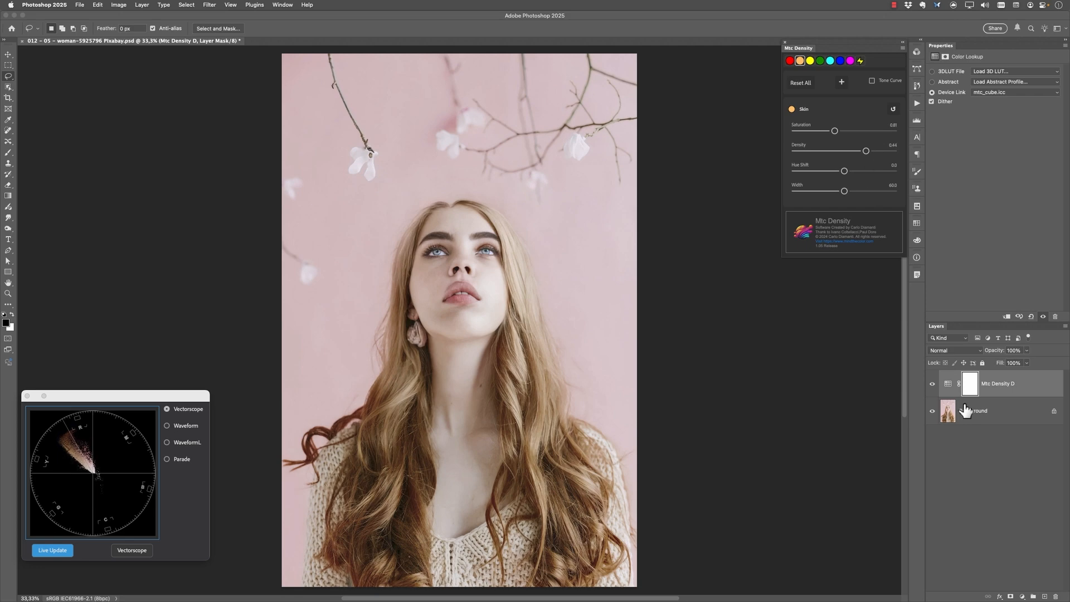
pyautogui.click(932, 384)
pyautogui.click(932, 383)
pyautogui.click(932, 384)
pyautogui.click(932, 384)
# Raise the Magenta saturation to about 1.44 on the blonde woman's portrait.
pyautogui.click(850, 61)
pyautogui.moveTo(845, 133); pyautogui.dragTo(864, 140)
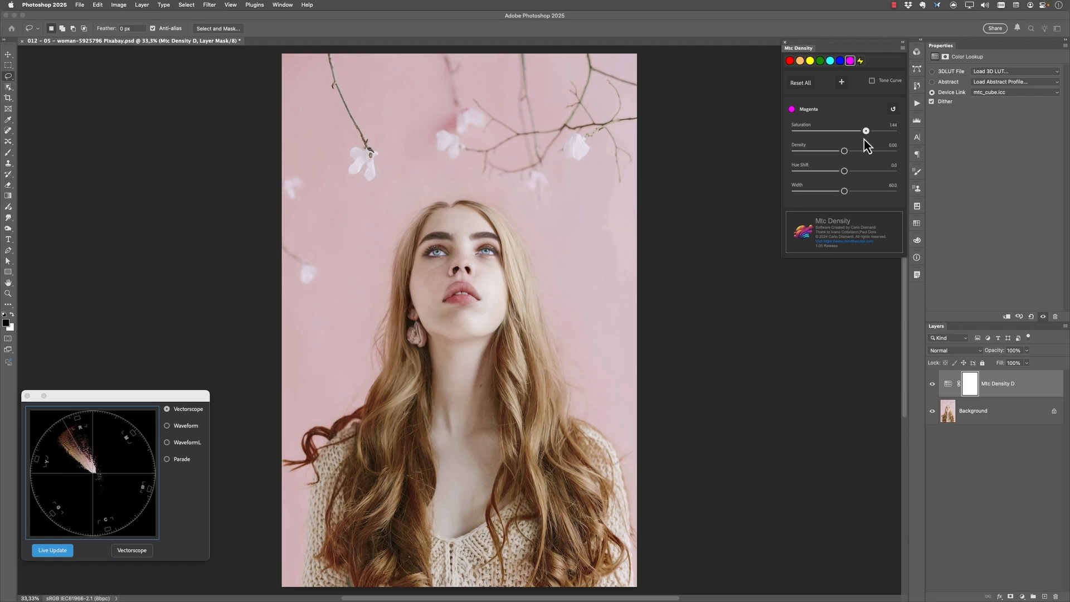
pyautogui.moveTo(864, 140); pyautogui.dragTo(862, 139)
# Try the Cyan sliders and set the Blue saturation to 0.96, checking the portrait against the original.
pyautogui.click(830, 61)
pyautogui.moveTo(862, 131); pyautogui.dragTo(840, 152)
pyautogui.click(841, 61)
pyautogui.moveTo(845, 131); pyautogui.dragTo(842, 132)
pyautogui.click(932, 385)
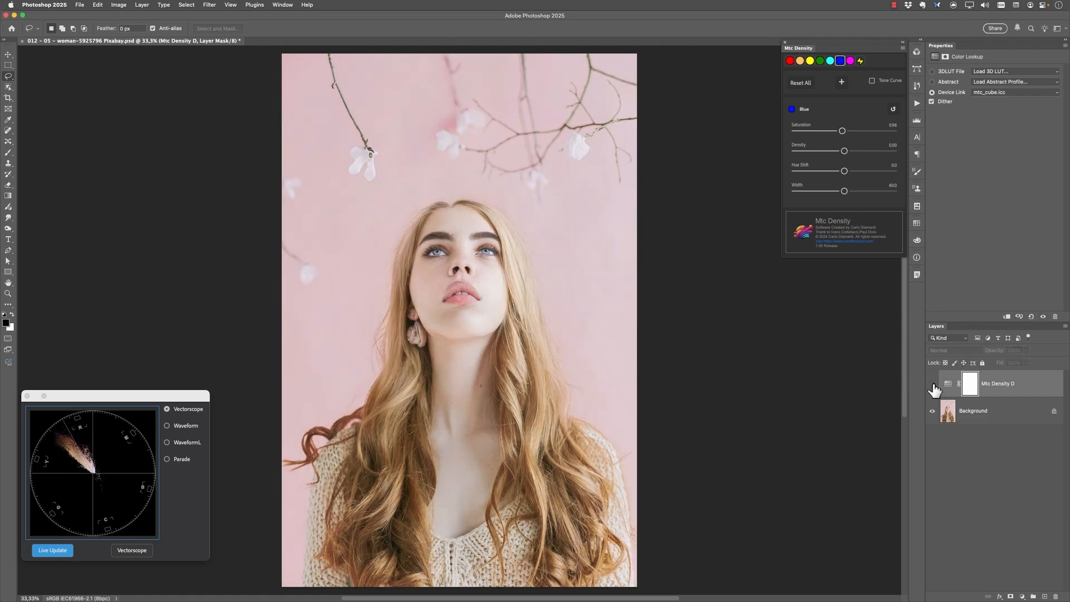
pyautogui.click(933, 384)
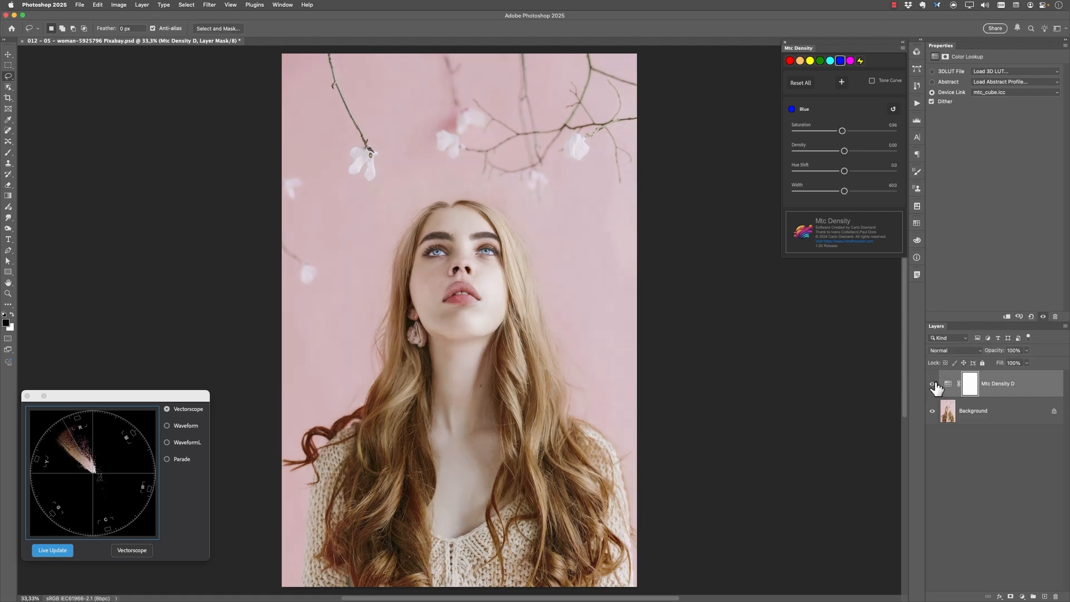
# Set the Red density to 0.04 and saturation to 0.93, then compare the portrait with and without Mtc Density D.
pyautogui.click(790, 61)
pyautogui.moveTo(844, 151); pyautogui.dragTo(839, 135)
pyautogui.click(932, 384)
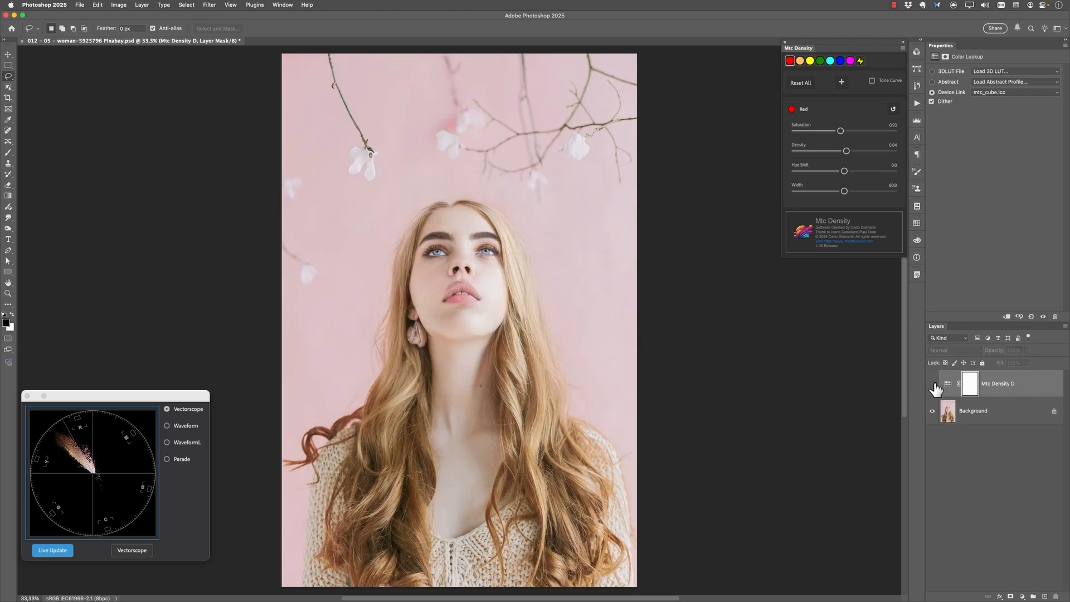
pyautogui.click(934, 384)
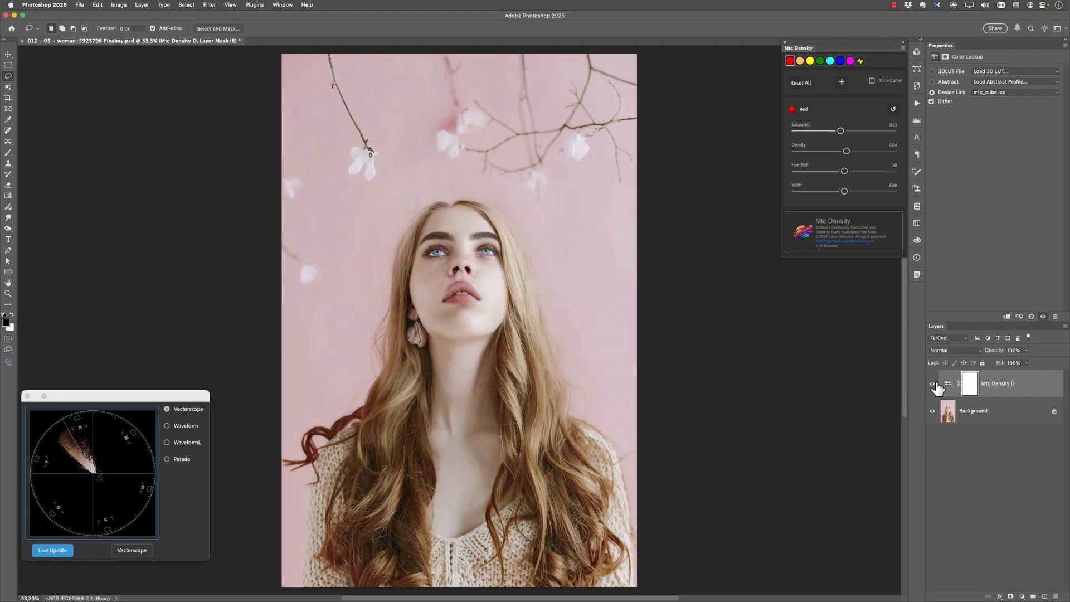
pyautogui.click(935, 385)
pyautogui.click(933, 384)
# Set the Recovery Controls to Highlights 0.26 and Shadows 0.49, then compare the portrait with and without Mtc Density D.
pyautogui.click(861, 61)
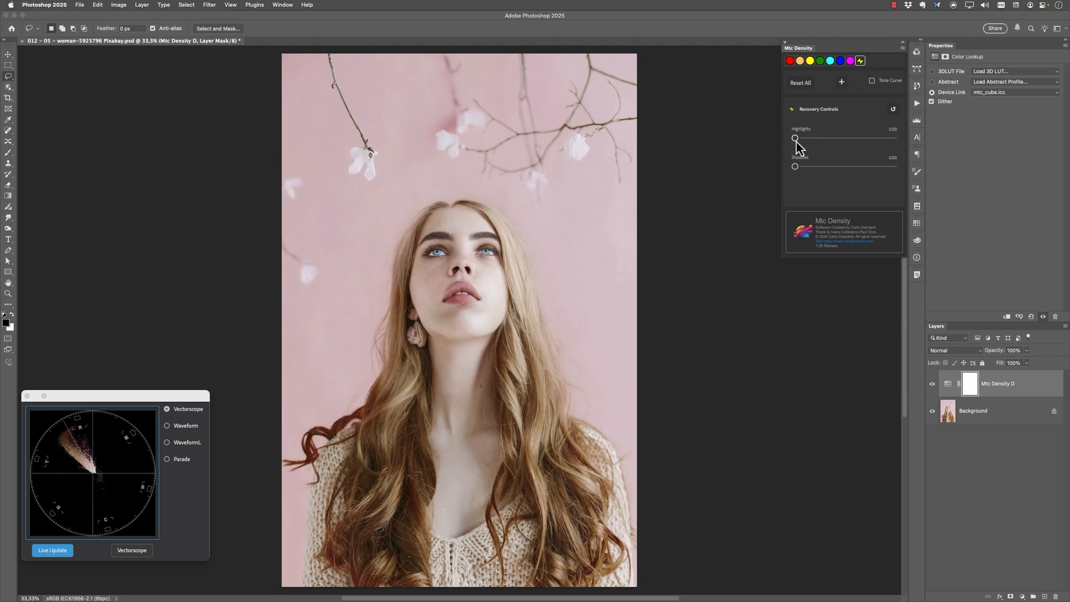
pyautogui.moveTo(799, 141); pyautogui.dragTo(820, 138)
pyautogui.moveTo(837, 172); pyautogui.dragTo(844, 176)
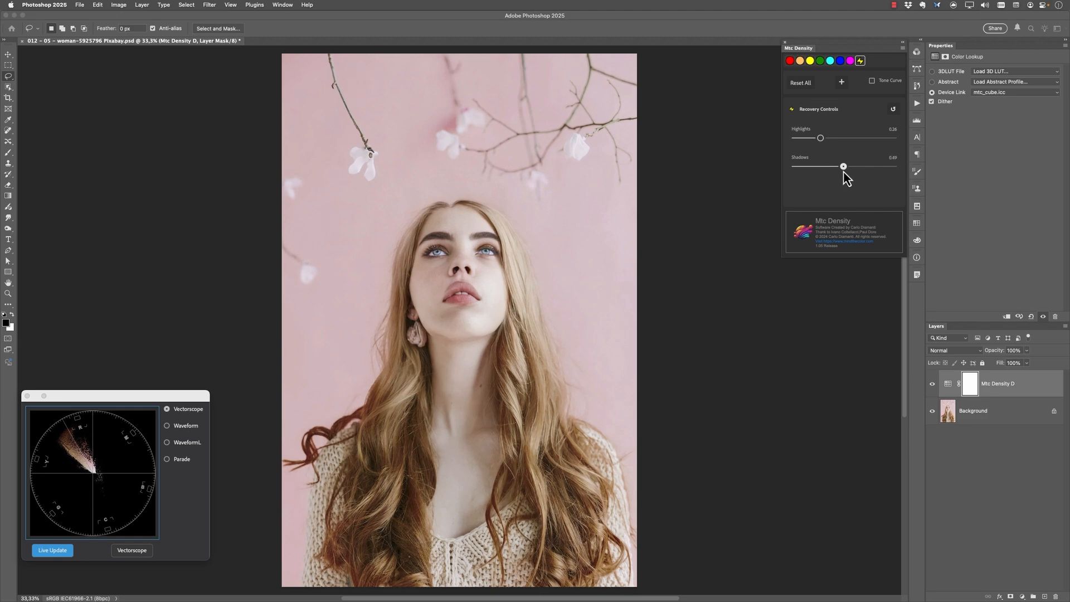
pyautogui.click(932, 384)
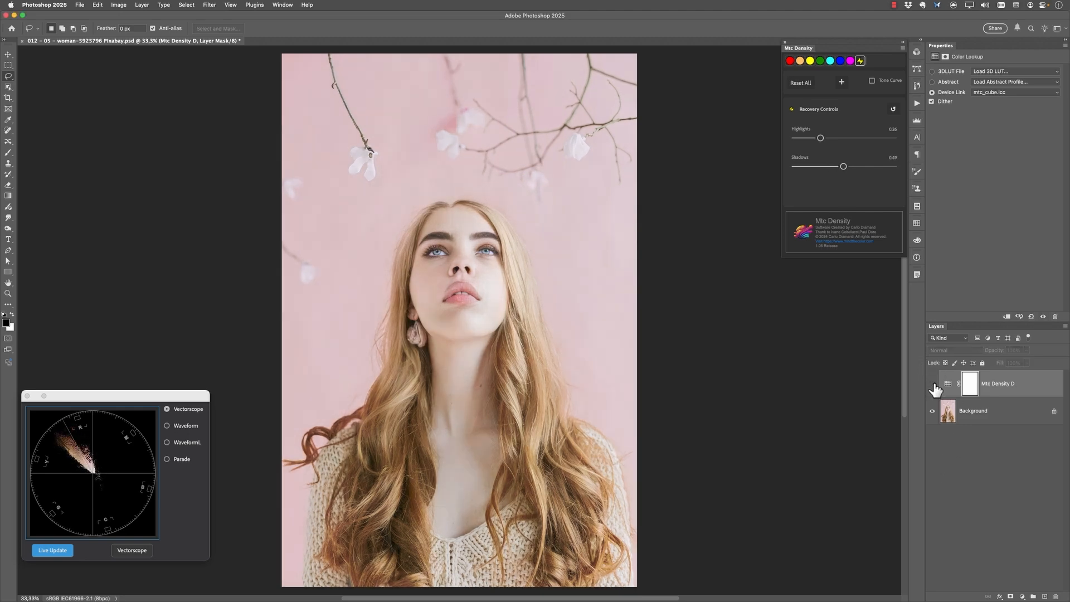
pyautogui.click(932, 384)
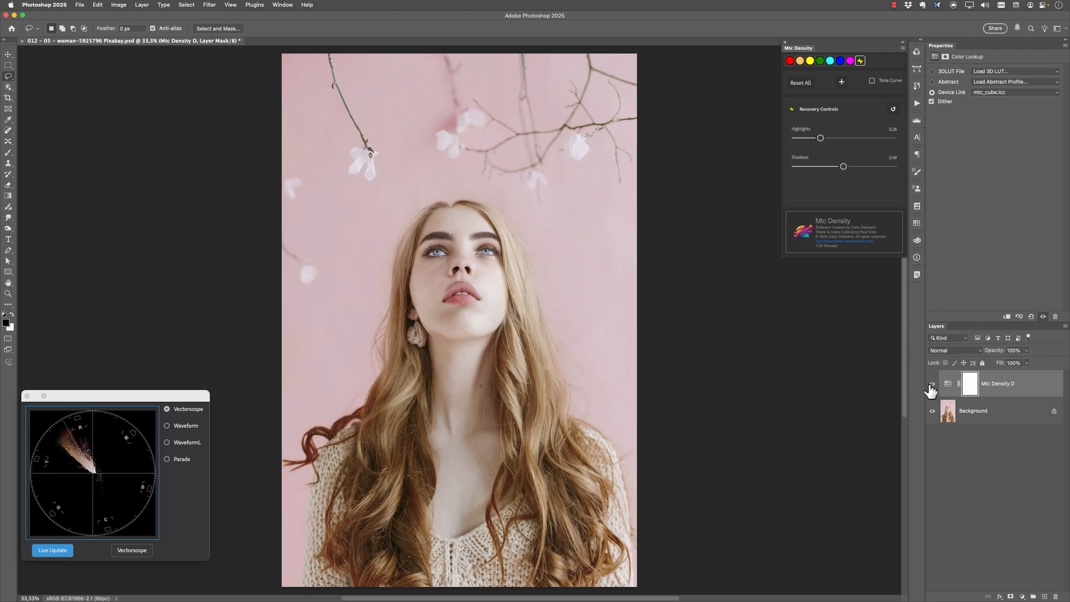
# Hide the Mtc Density D layer and make the Background the active layer.
pyautogui.click(948, 385)
pyautogui.click(932, 383)
pyautogui.click(983, 413)
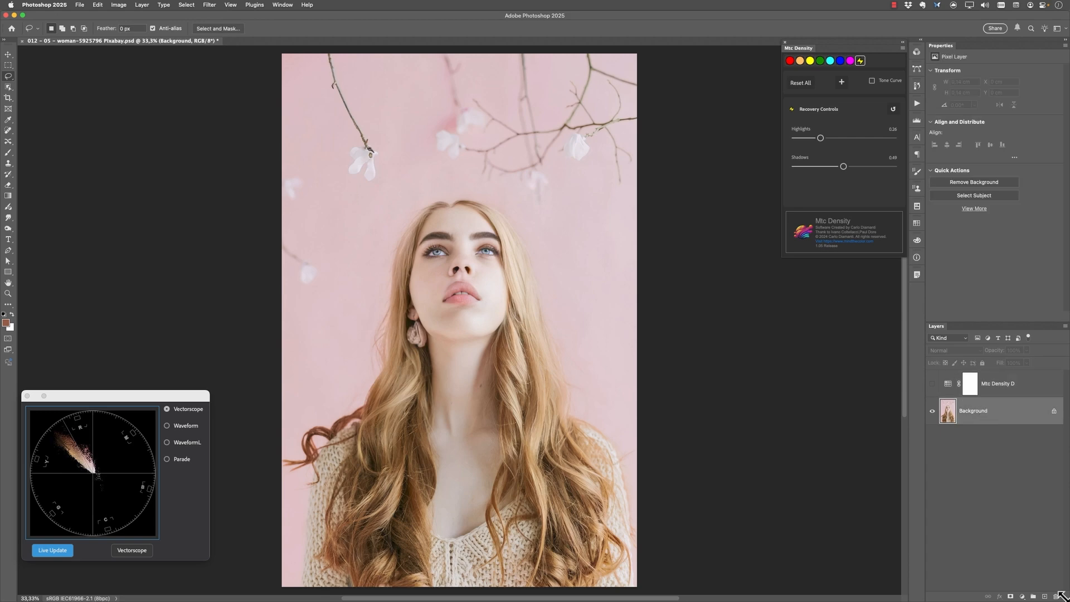
# Try a contrast S-curve on a new Curves layer above the Background, darkening the shadows and anchoring the brighter tones, and delete that layer.
pyautogui.click(1022, 596)
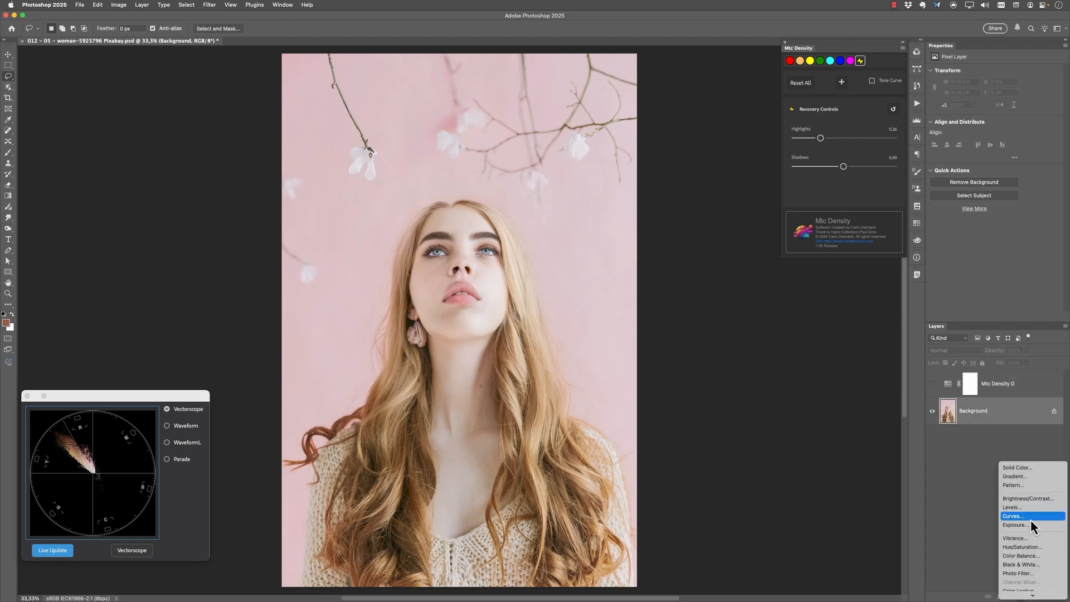
pyautogui.click(1030, 517)
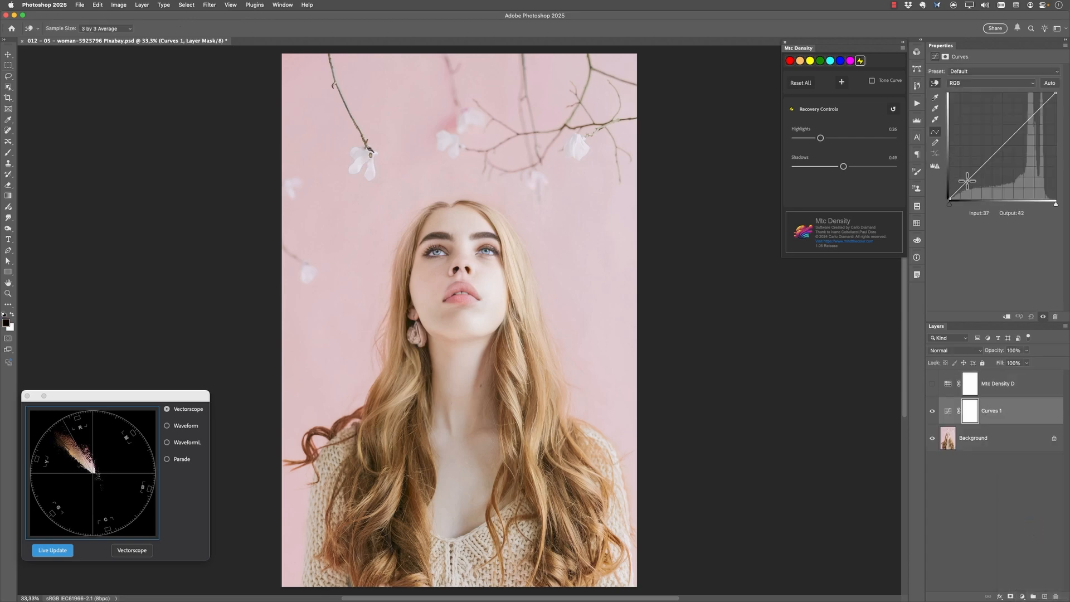
pyautogui.moveTo(967, 181); pyautogui.dragTo(972, 185)
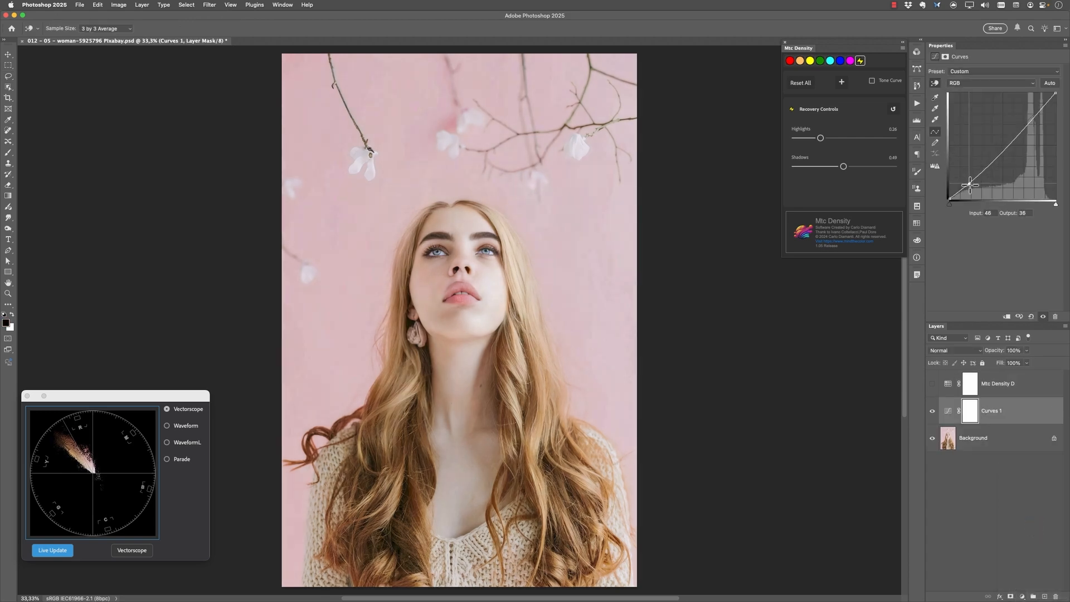
pyautogui.click(1018, 133)
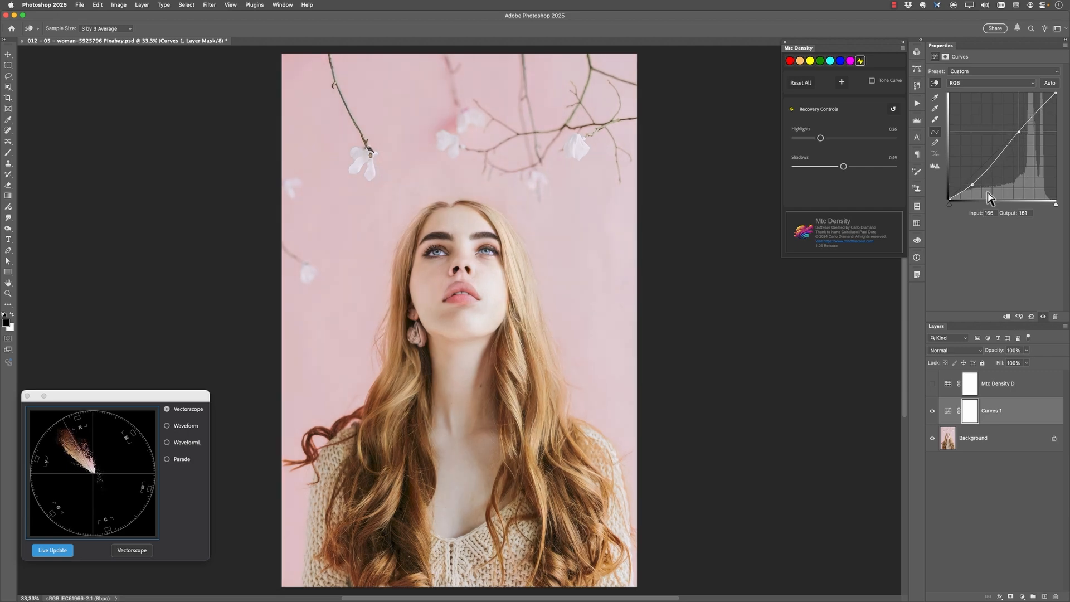
pyautogui.moveTo(972, 184); pyautogui.dragTo(972, 184)
pyautogui.moveTo(1029, 415); pyautogui.dragTo(1055, 597)
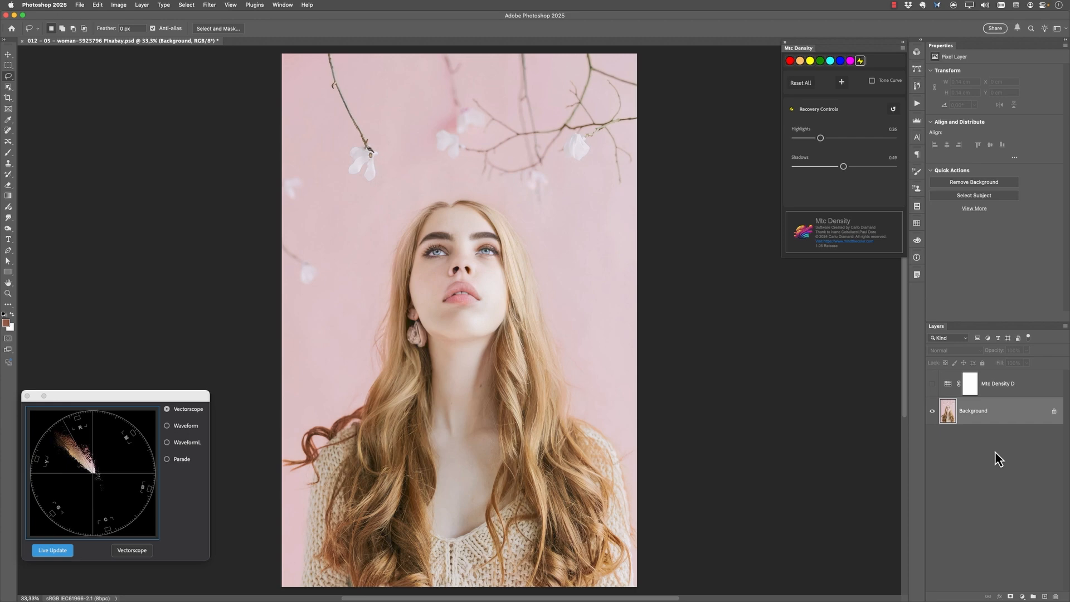
# Add a Selective Color layer above the Background with Black at +52 for Yellows and +49 for Reds.
pyautogui.click(1022, 595)
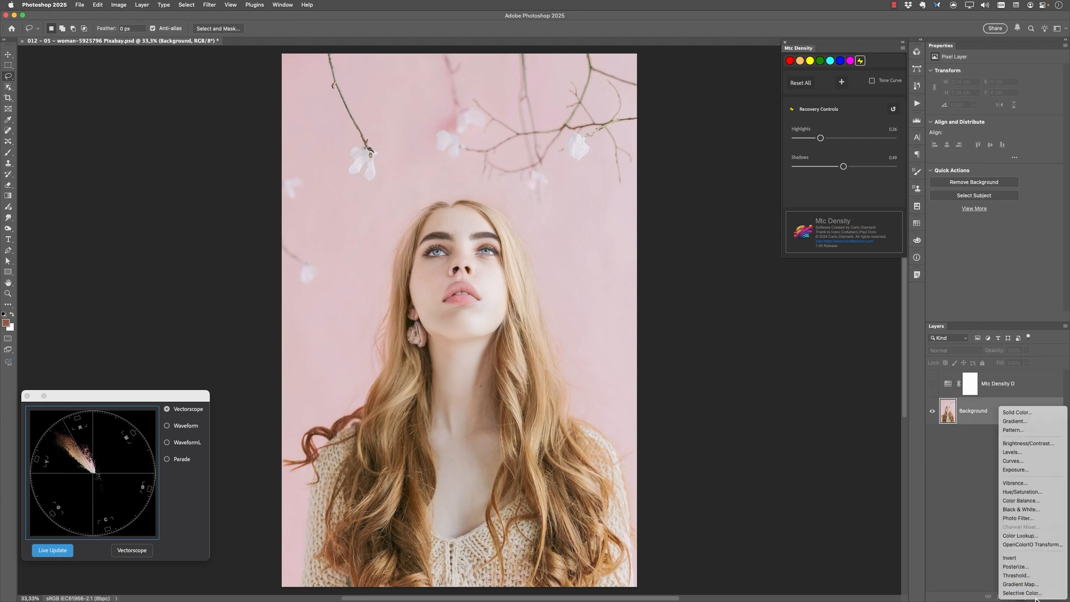
pyautogui.click(1034, 594)
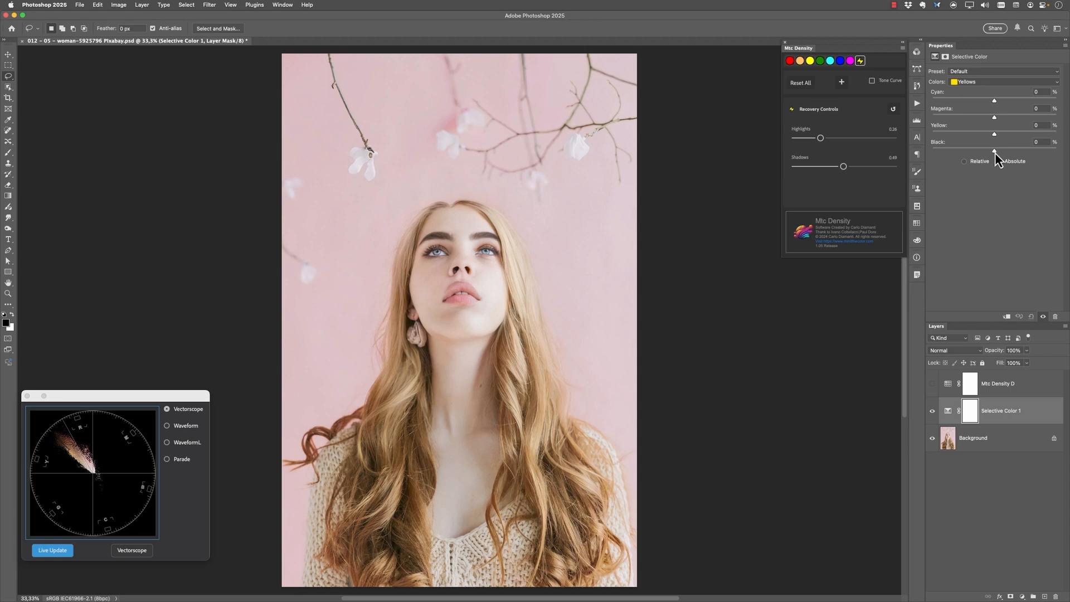
pyautogui.moveTo(994, 151); pyautogui.dragTo(1029, 152)
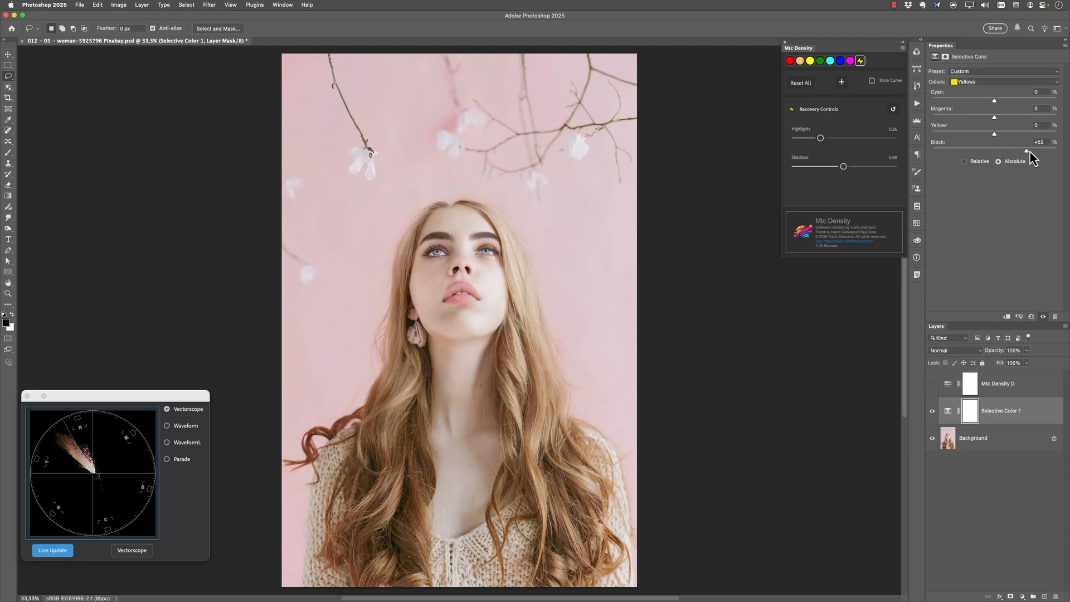
pyautogui.click(981, 85)
pyautogui.click(981, 74)
pyautogui.moveTo(1008, 155)
pyautogui.mouseDown()
pyautogui.moveTo(1029, 160)
pyautogui.moveTo(1019, 158)
pyautogui.mouseUp()
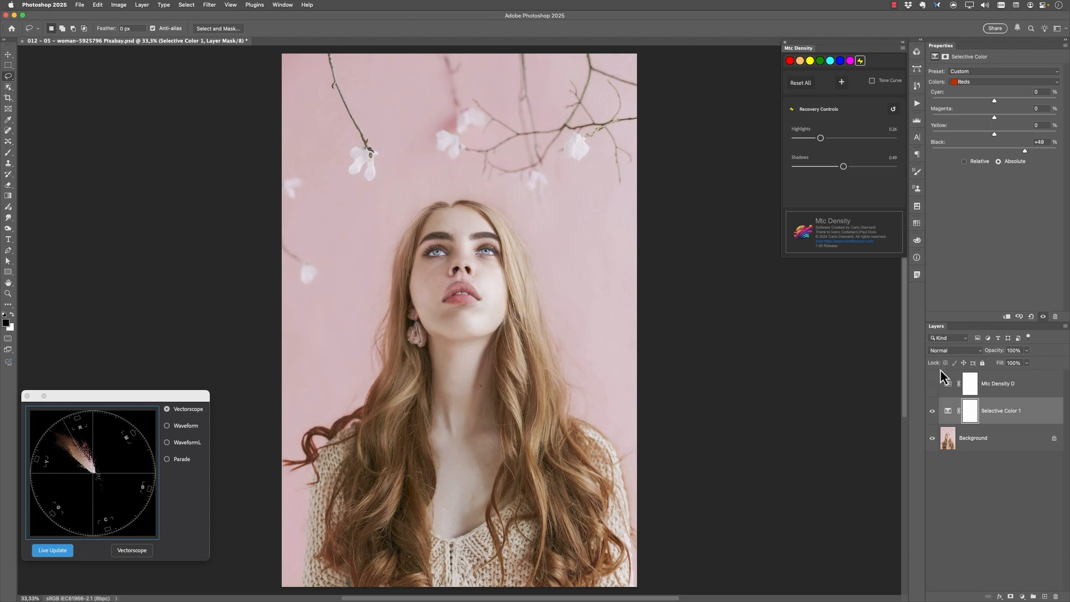
# Compare the whole portrait with the Selective Color layer, with Mtc Density D, and with neither applied.
pyautogui.click(932, 412)
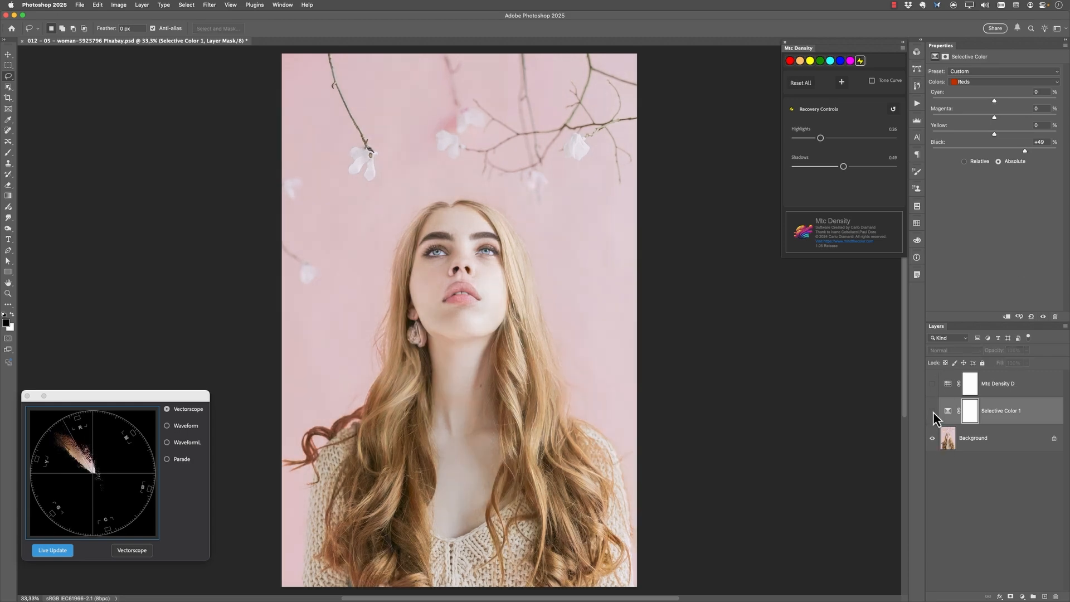
pyautogui.click(933, 412)
pyautogui.click(933, 413)
pyautogui.click(951, 388)
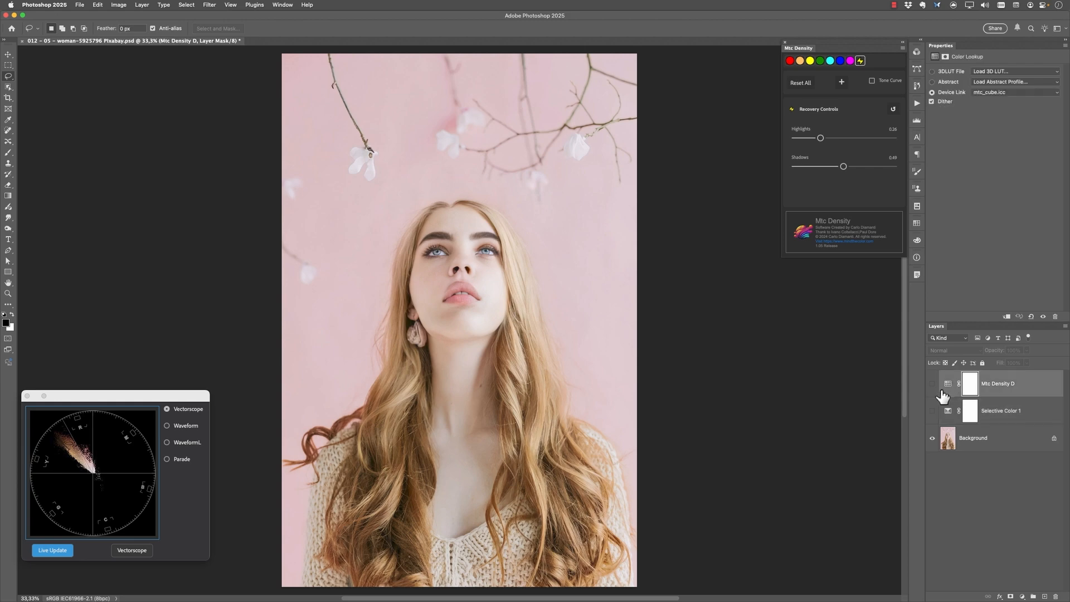
pyautogui.click(931, 385)
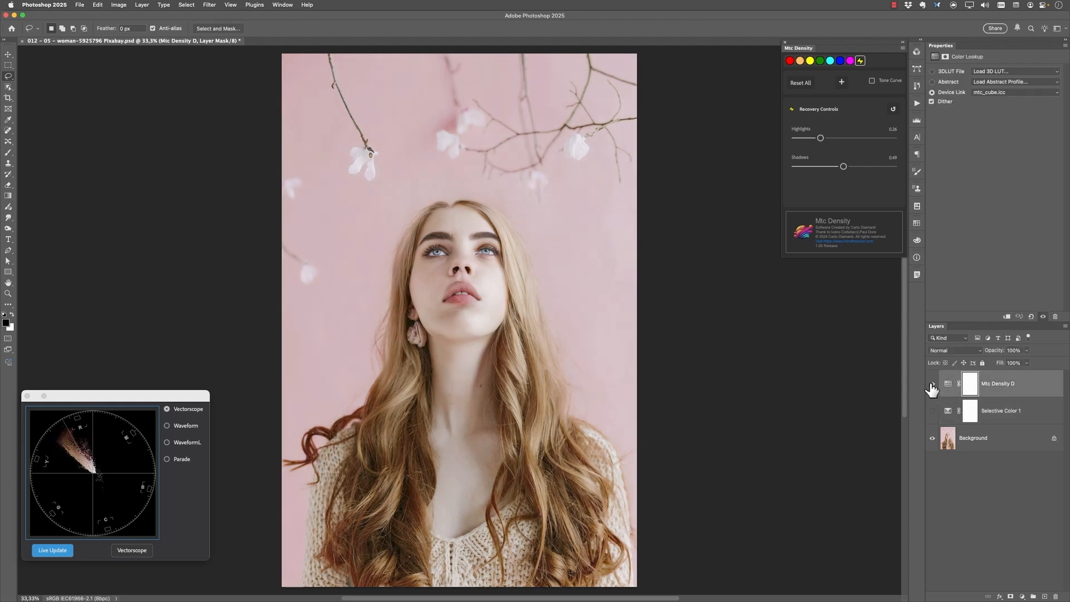
pyautogui.click(932, 385)
pyautogui.click(932, 412)
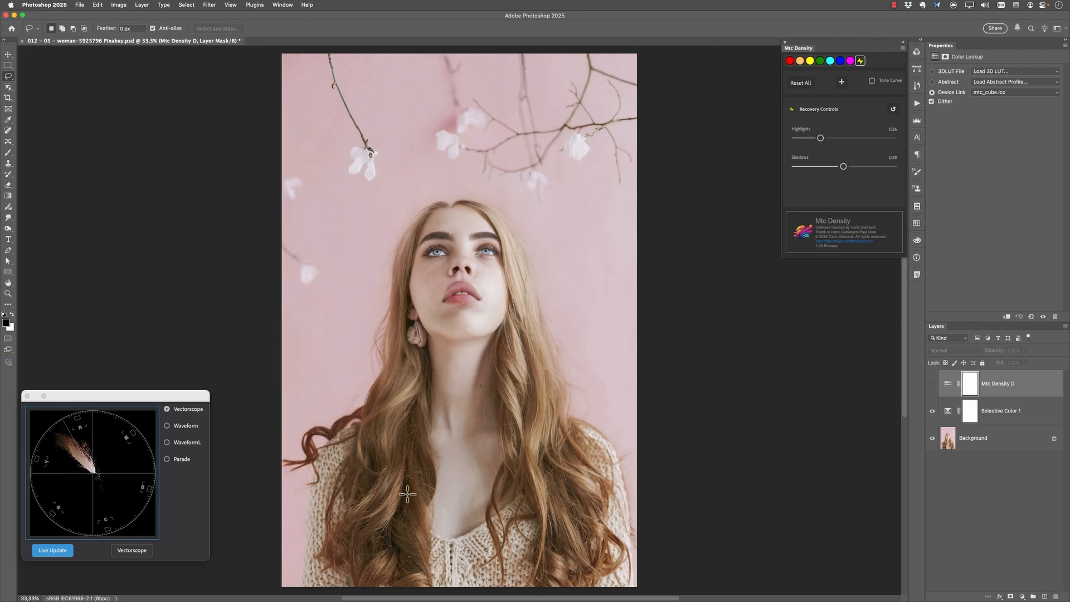
# Examine the woman's hair and neck up close, alternating between the Selective Color and Mtc Density D layers.
pyautogui.moveTo(407, 494); pyautogui.dragTo(427, 489)
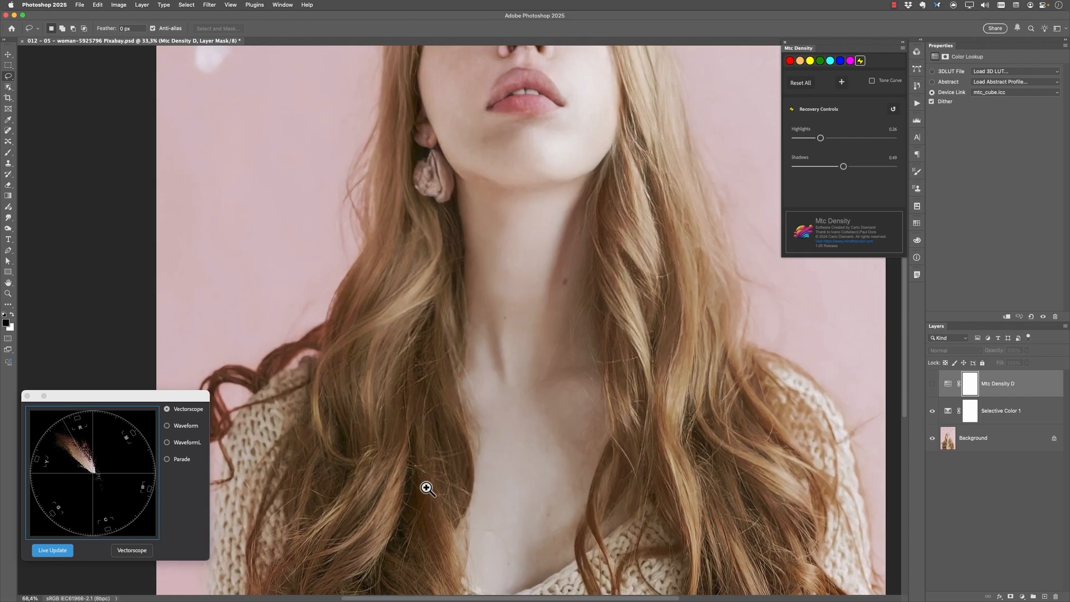
pyautogui.click(932, 411)
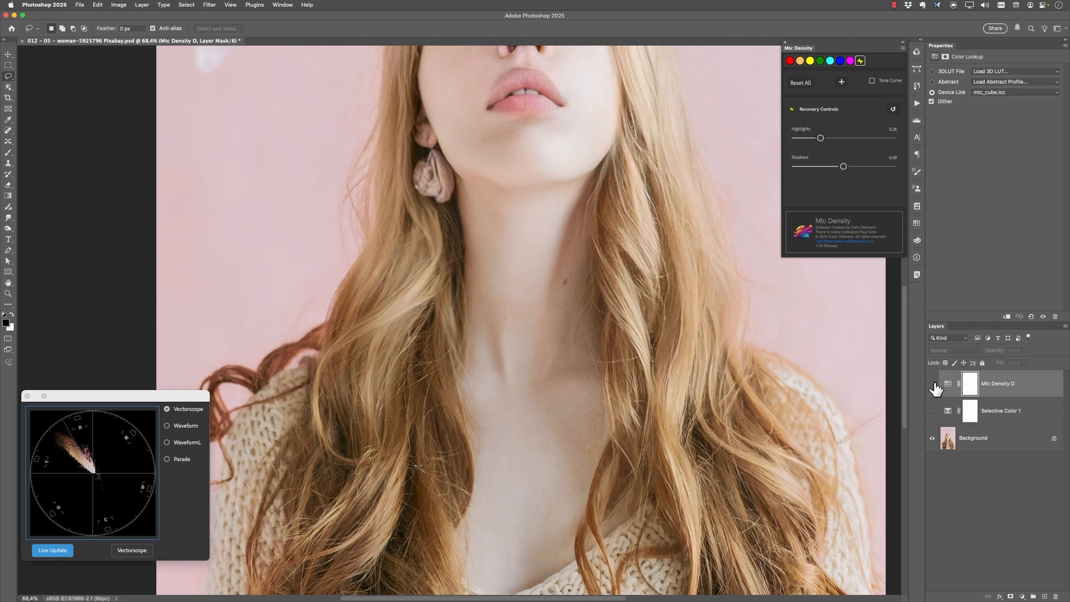
pyautogui.click(932, 384)
pyautogui.click(932, 384)
pyautogui.click(932, 384)
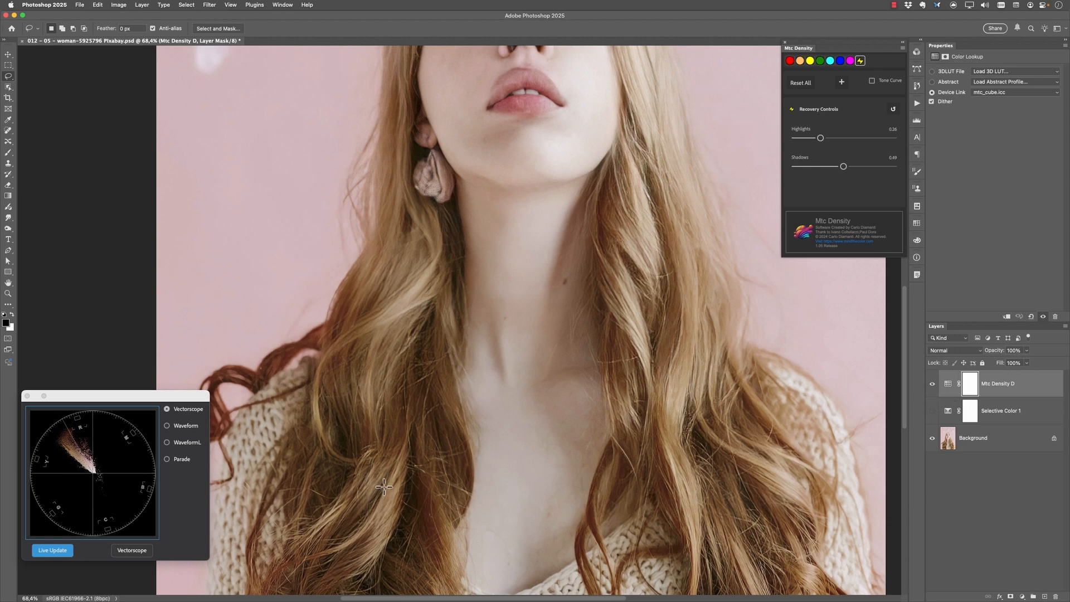
pyautogui.click(932, 383)
pyautogui.click(931, 383)
pyautogui.click(932, 411)
pyautogui.click(931, 384)
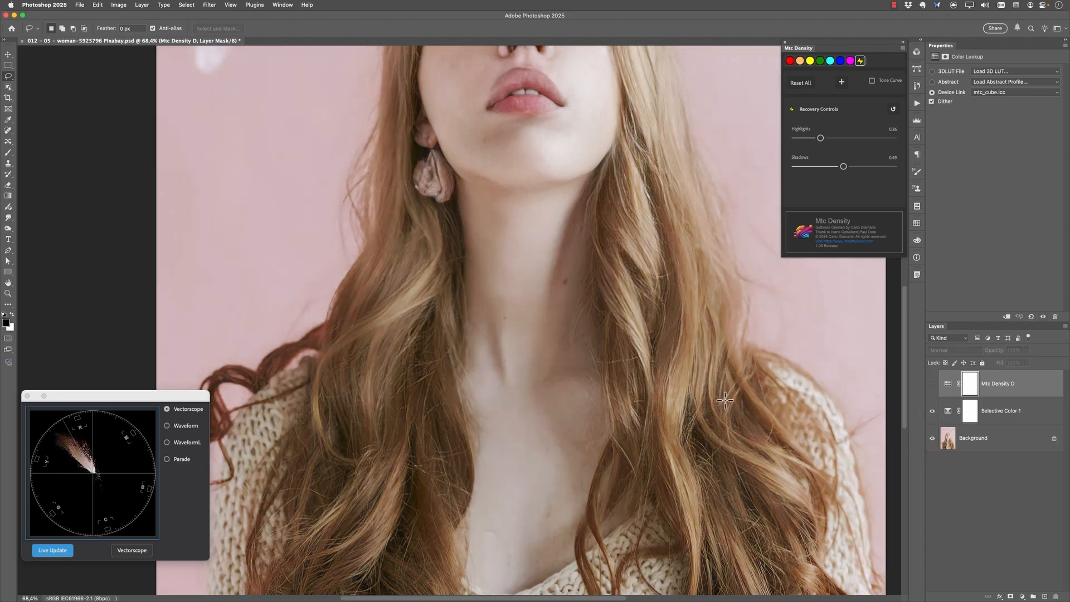
# View the full portrait with the Selective Color layer hidden and Mtc Density D shown.
pyautogui.press('super+0')
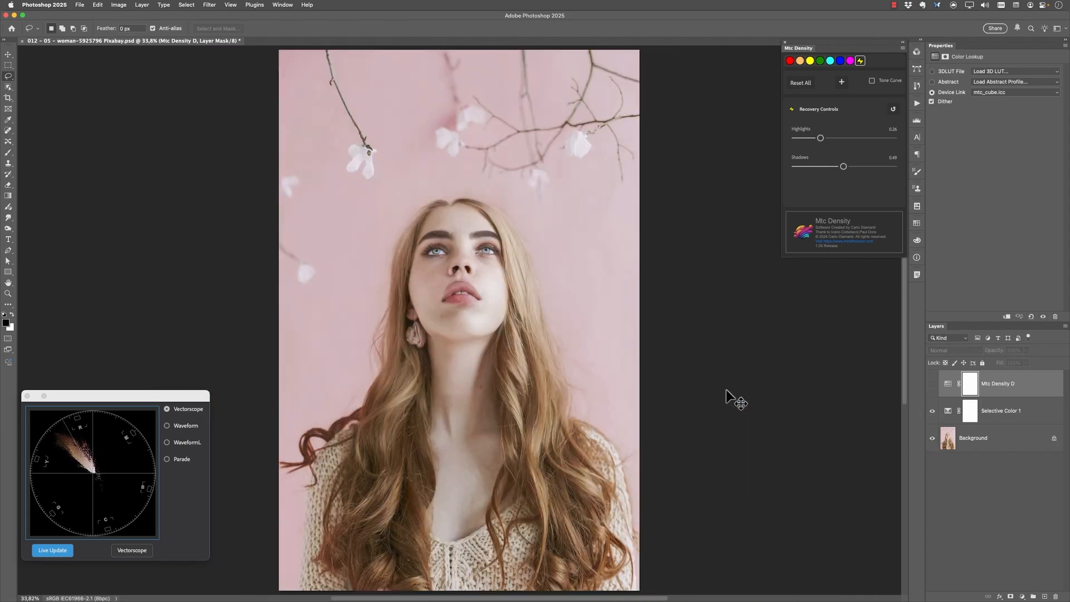
pyautogui.click(932, 410)
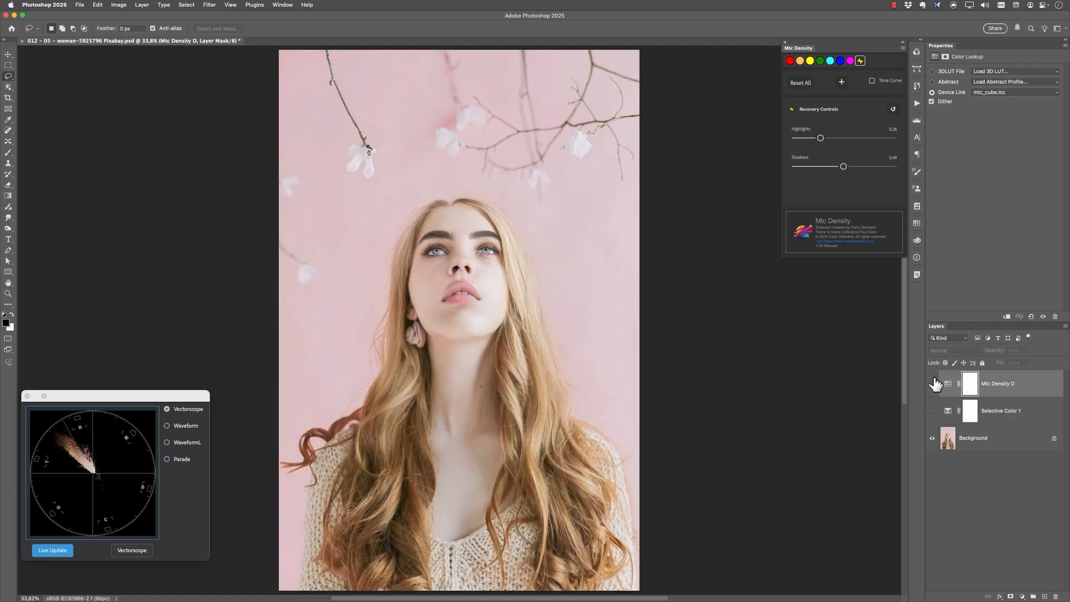
pyautogui.click(932, 383)
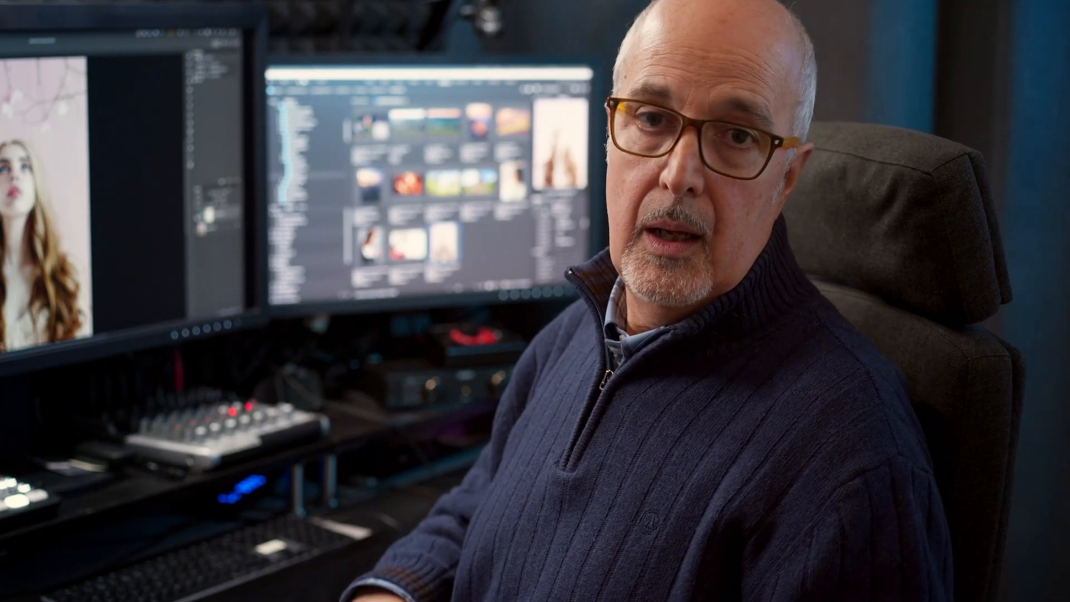